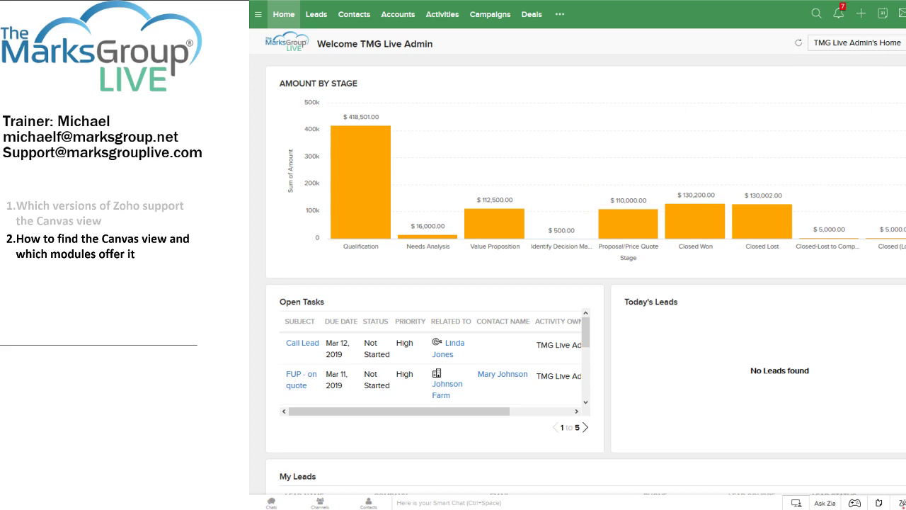
Step: Open the Leads module, show its records in Kanban view, check the available actions, and return to the tabular list
{"action": "left_click", "coordinate": [315, 19]}
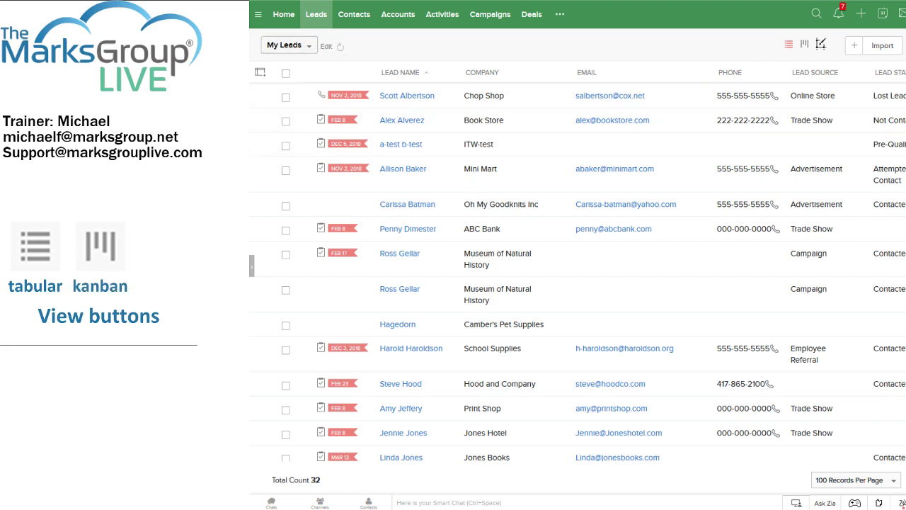
{"action": "left_click", "coordinate": [804, 44]}
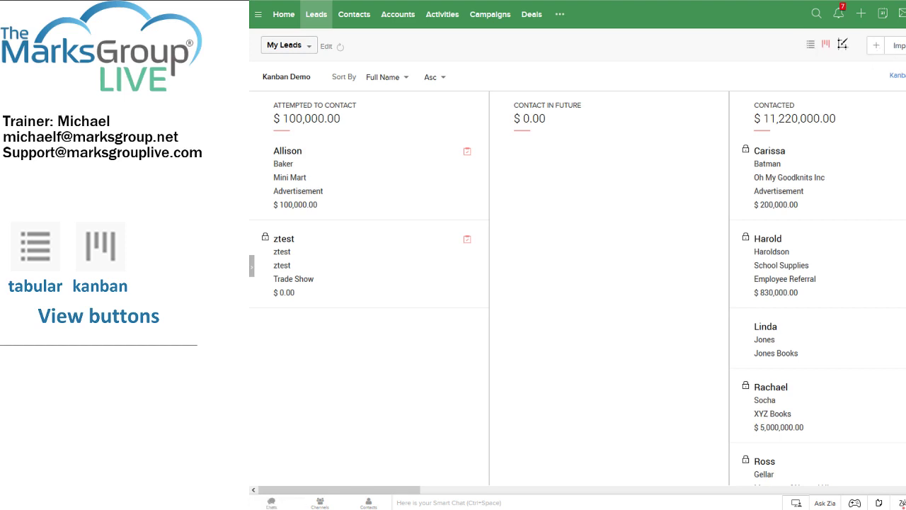
{"action": "left_click", "coordinate": [905, 45]}
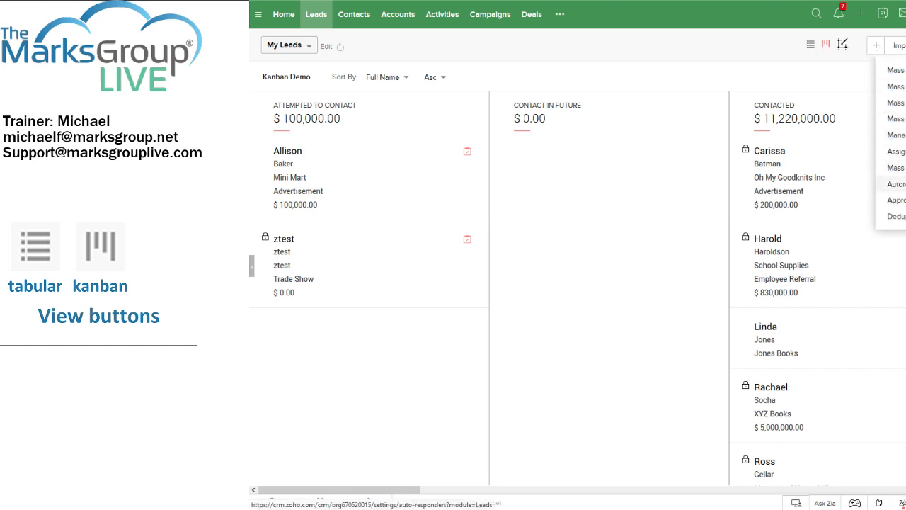
{"action": "left_click", "coordinate": [813, 45]}
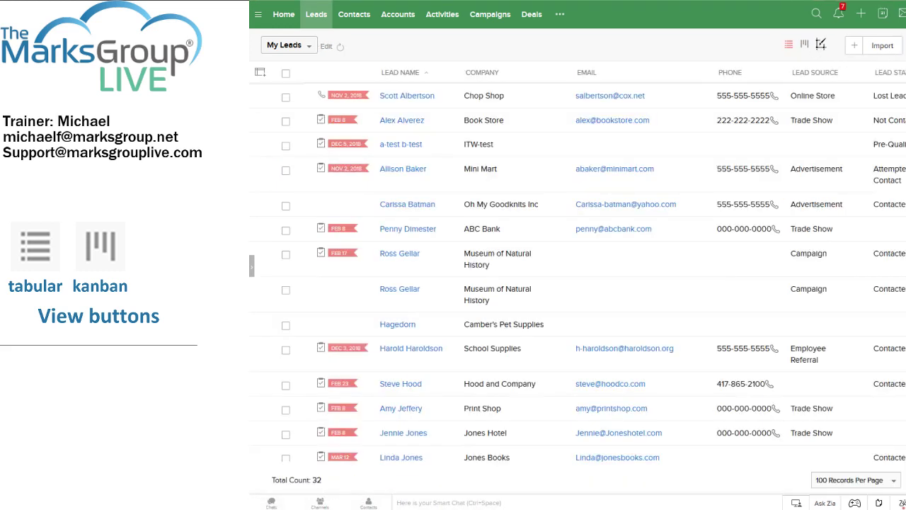
Step: Open the My Leads records in Zoho Sheet view, continuing past the instructions
{"action": "left_click", "coordinate": [903, 45]}
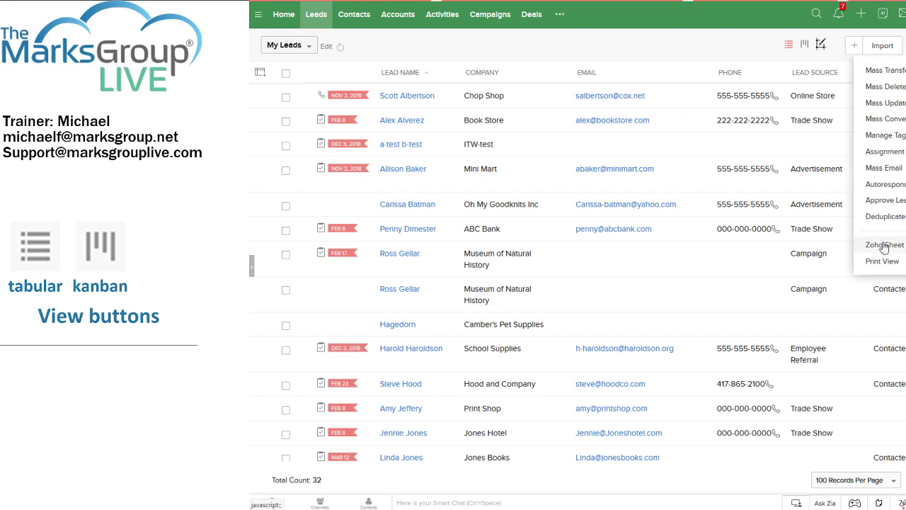
{"action": "left_click", "coordinate": [884, 245]}
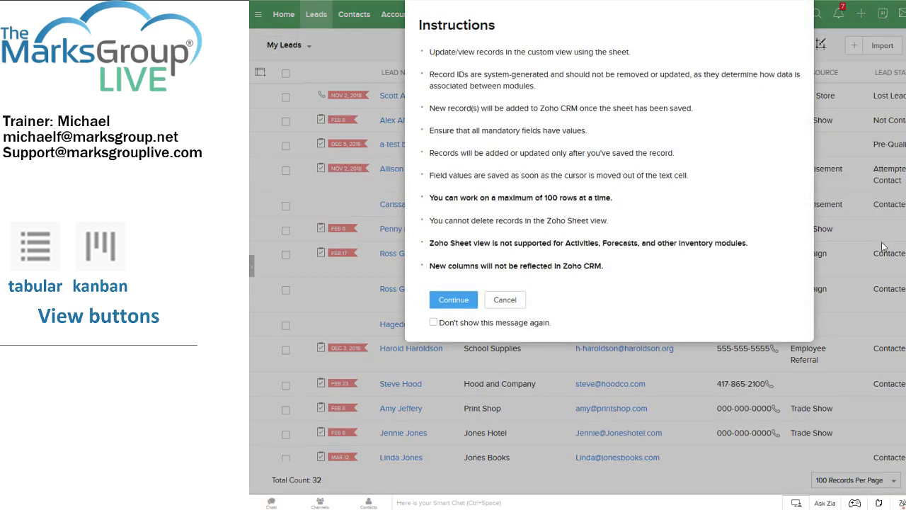
{"action": "left_click", "coordinate": [456, 303]}
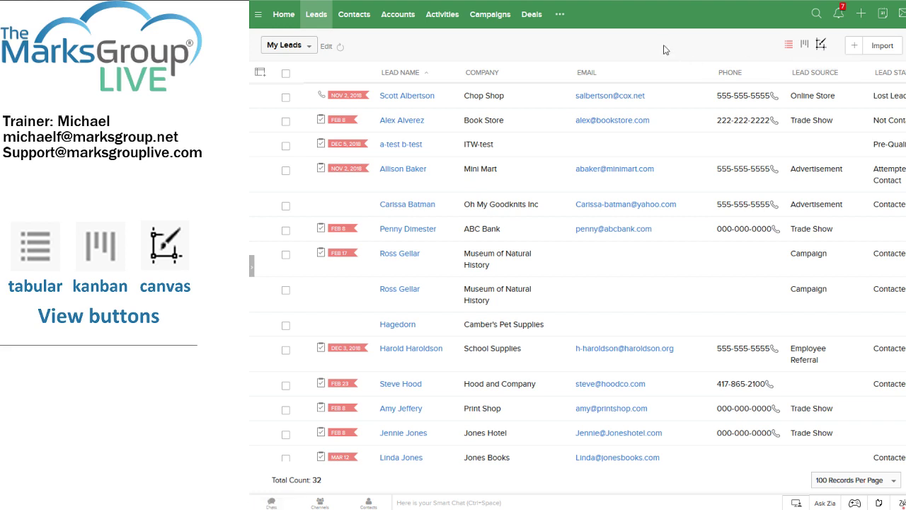
Step: Show the leads in Canvas view and return them to the tabular list
{"action": "left_click", "coordinate": [820, 48]}
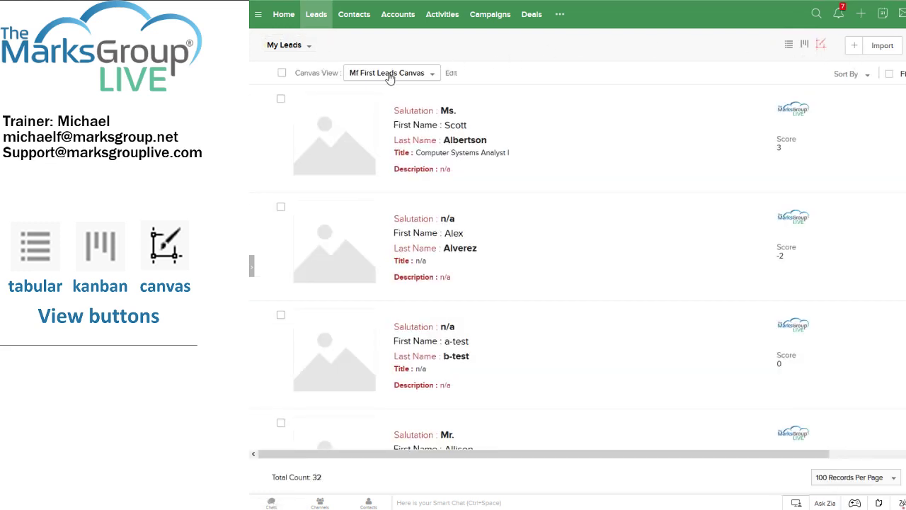
{"action": "left_click", "coordinate": [787, 47]}
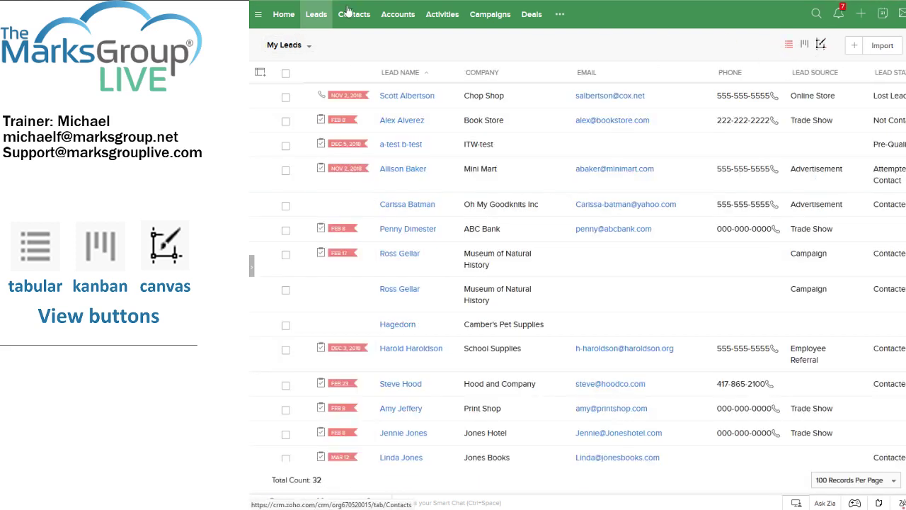
Step: Check the Contacts, Accounts, Activities, Campaigns and Deals modules for the Canvas view option
{"action": "left_click", "coordinate": [347, 18]}
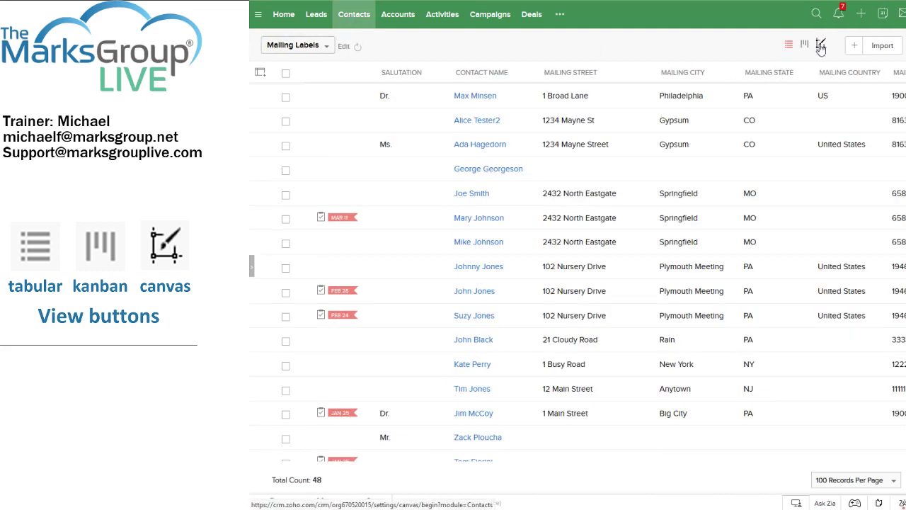
{"action": "left_click", "coordinate": [394, 19]}
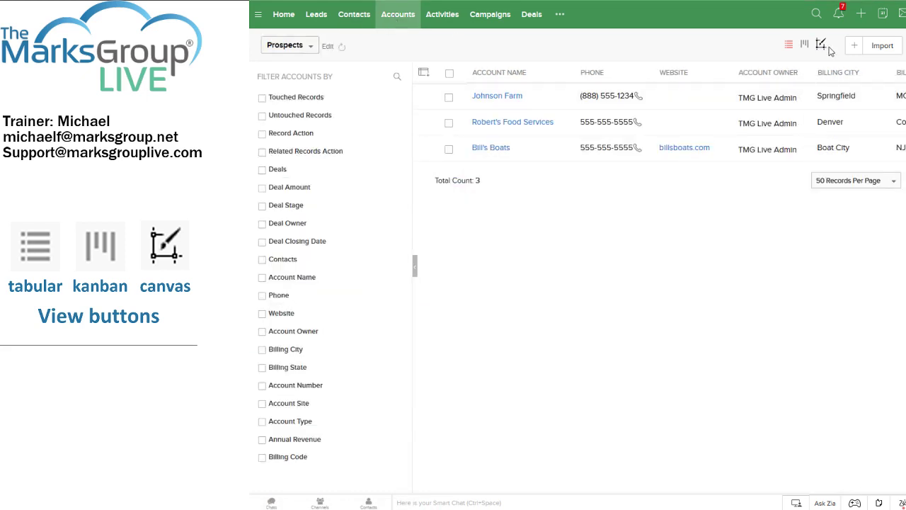
{"action": "left_click", "coordinate": [455, 21]}
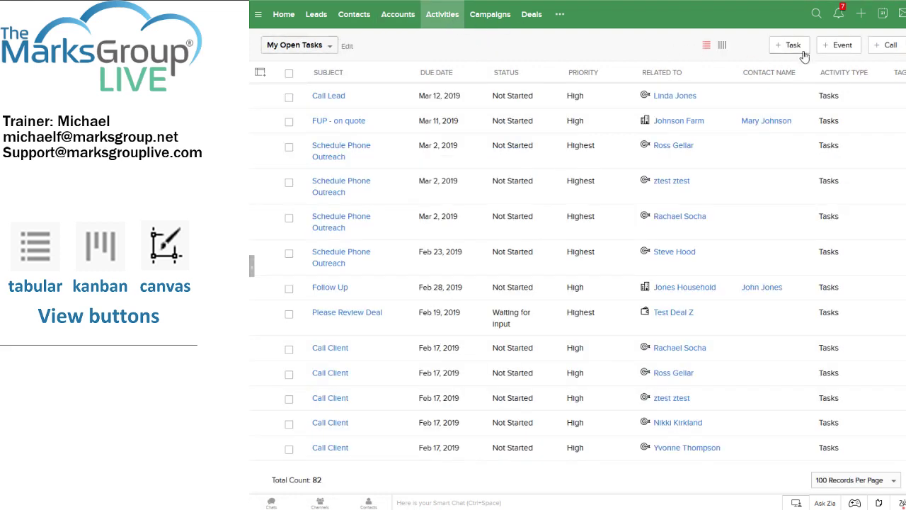
{"action": "left_click", "coordinate": [506, 18]}
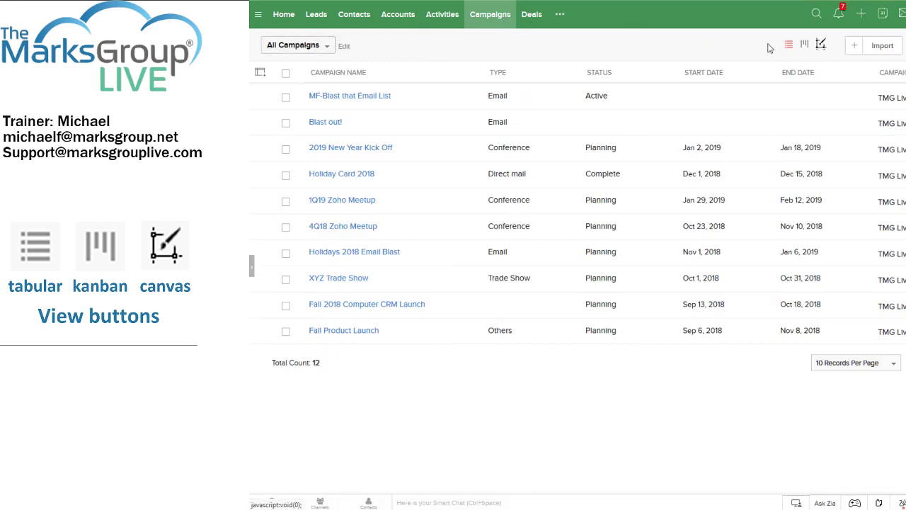
{"action": "left_click", "coordinate": [535, 16]}
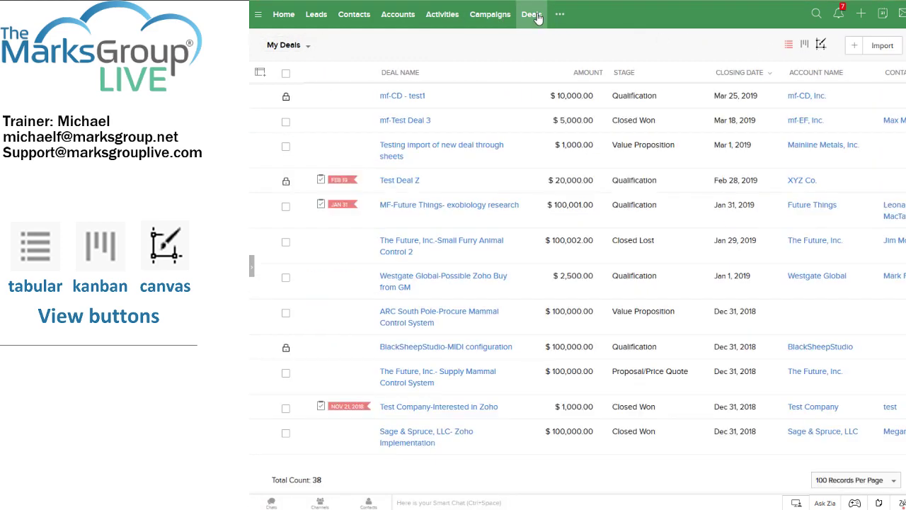
Step: Check whether the Products, Invoices and Activities modules offer the Canvas view
{"action": "left_click", "coordinate": [559, 14]}
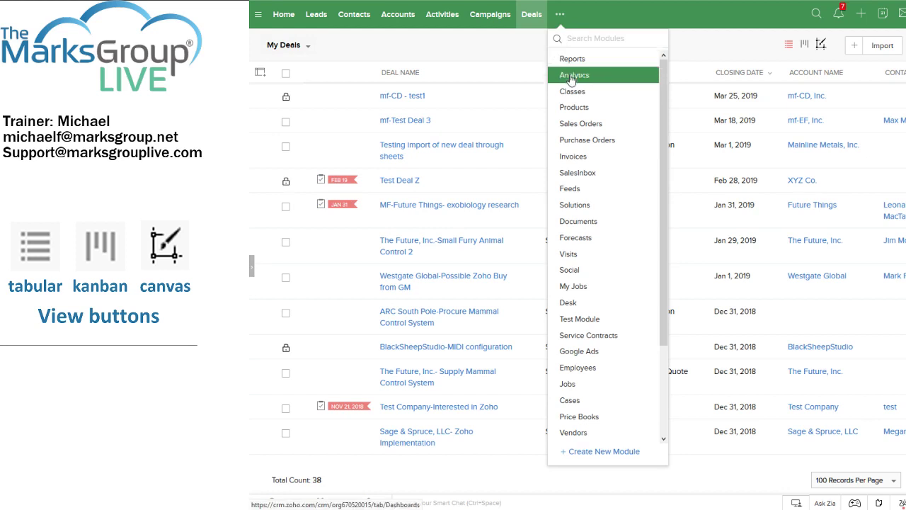
{"action": "left_click", "coordinate": [572, 108]}
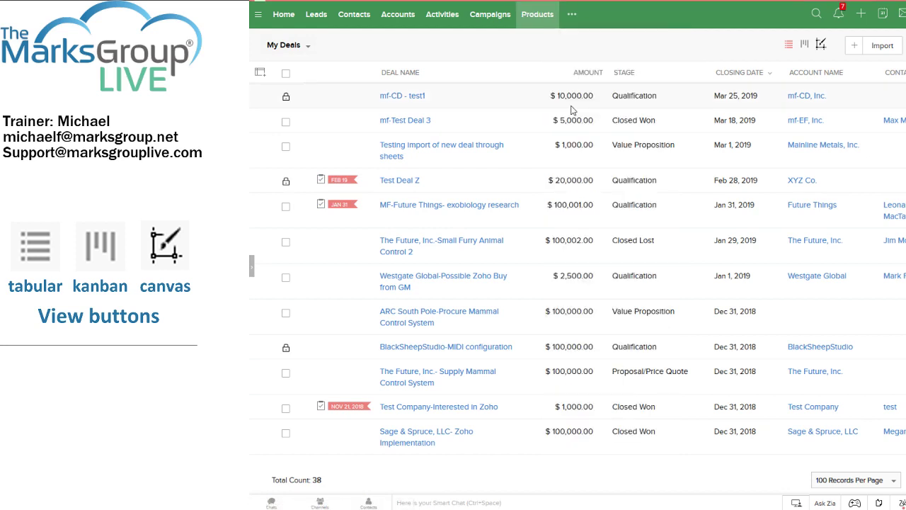
{"action": "left_click", "coordinate": [571, 14]}
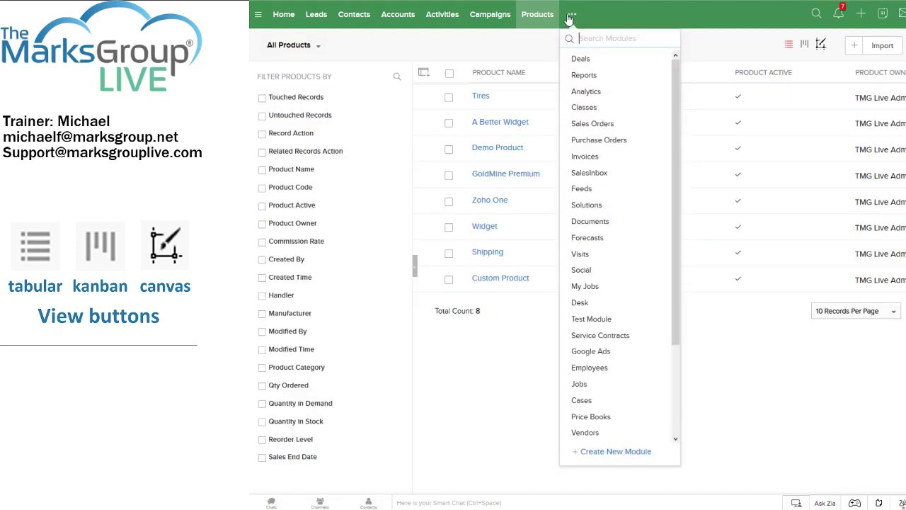
{"action": "left_click", "coordinate": [590, 158]}
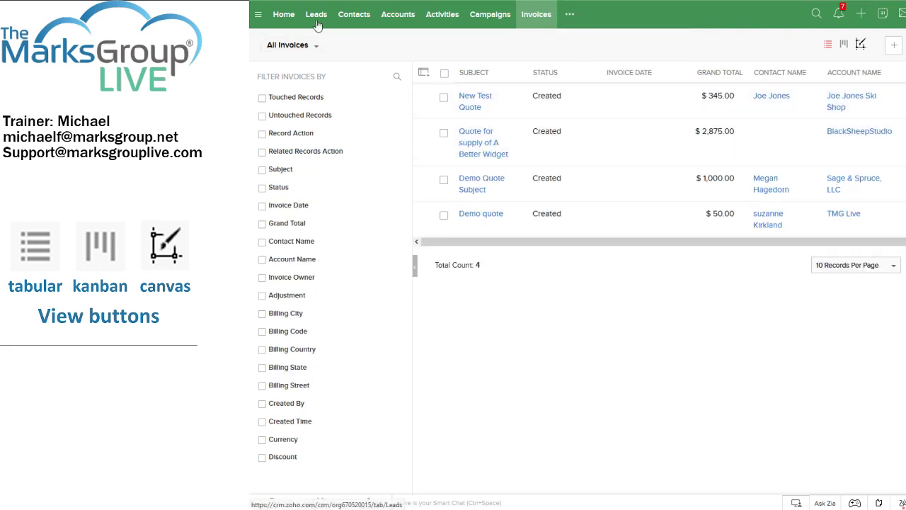
{"action": "left_click", "coordinate": [451, 19]}
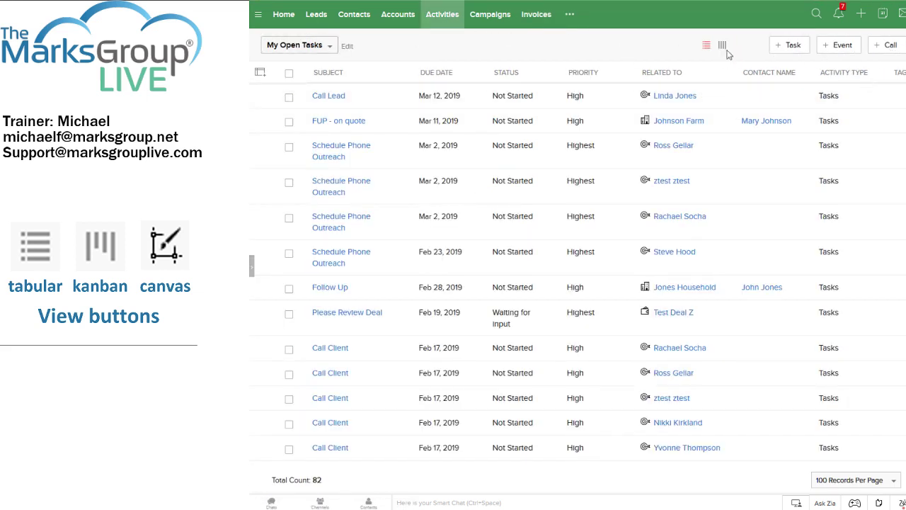
Step: Open the Canvas view of the Contacts module to see its introduction page
{"action": "left_click", "coordinate": [312, 18]}
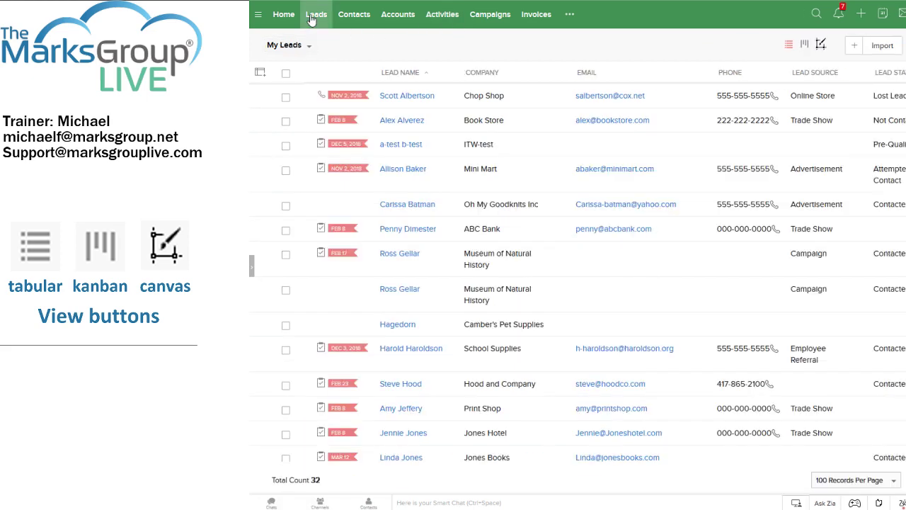
{"action": "left_click", "coordinate": [342, 17]}
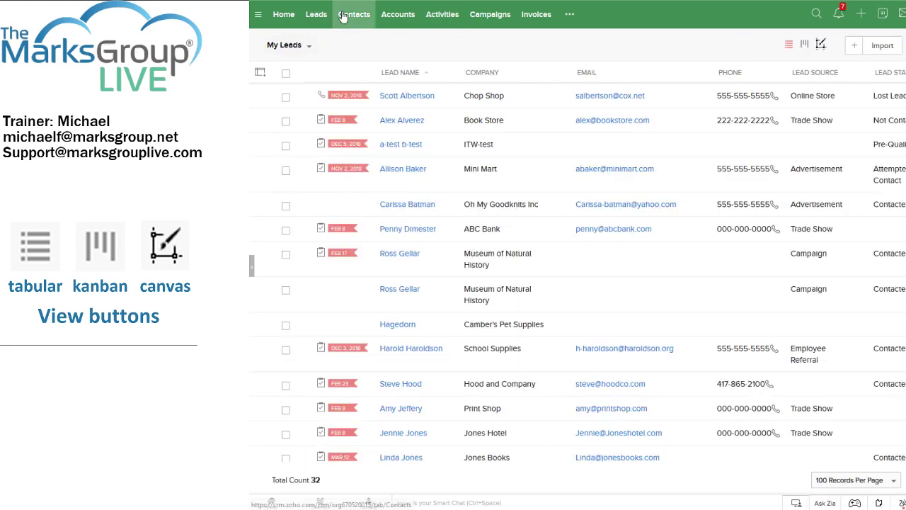
{"action": "left_click", "coordinate": [821, 45]}
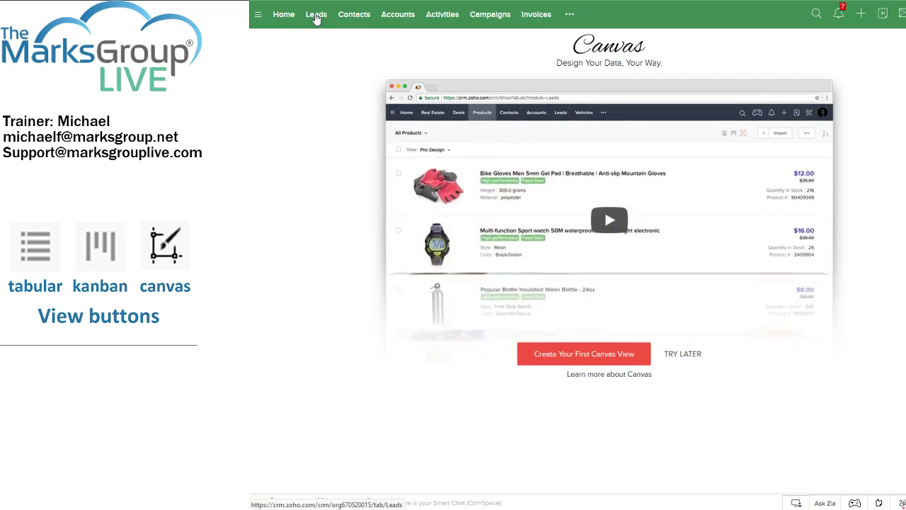
Step: Show the leads in Canvas view and start creating a new canvas view for them
{"action": "left_click", "coordinate": [316, 16]}
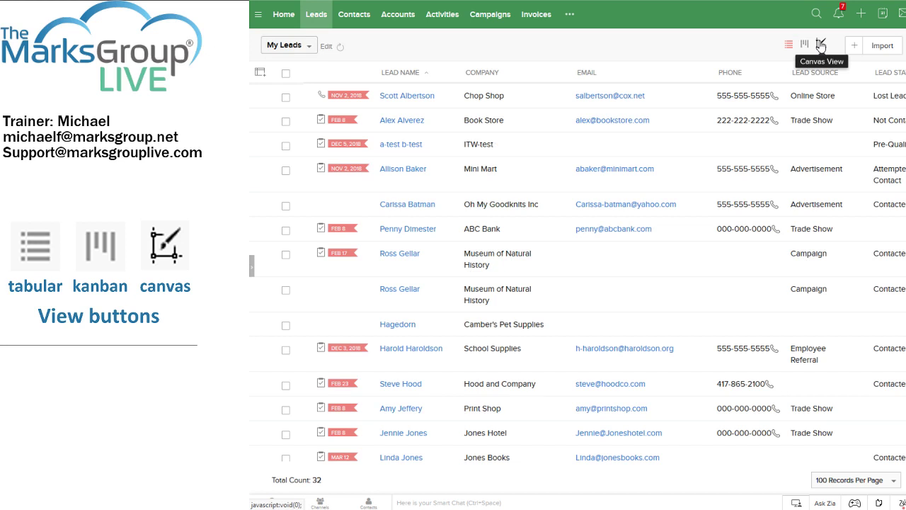
{"action": "left_click", "coordinate": [820, 45]}
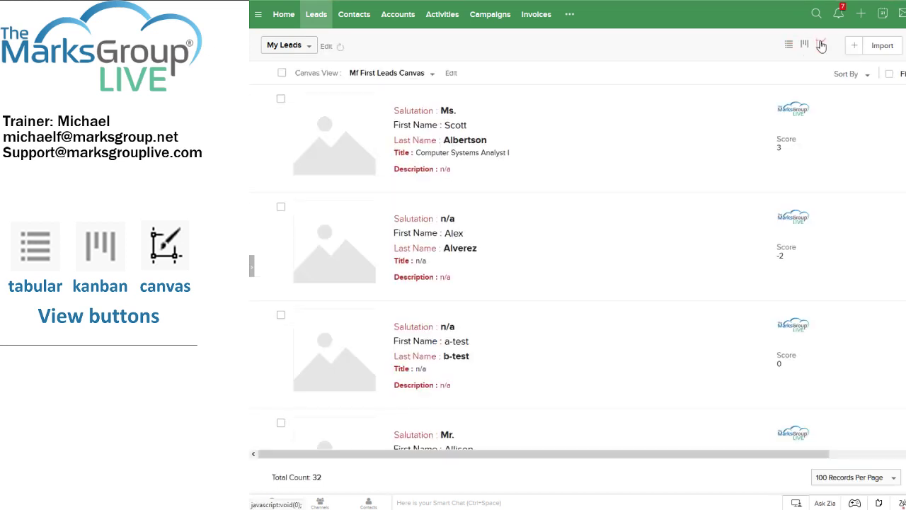
{"action": "left_click", "coordinate": [375, 74]}
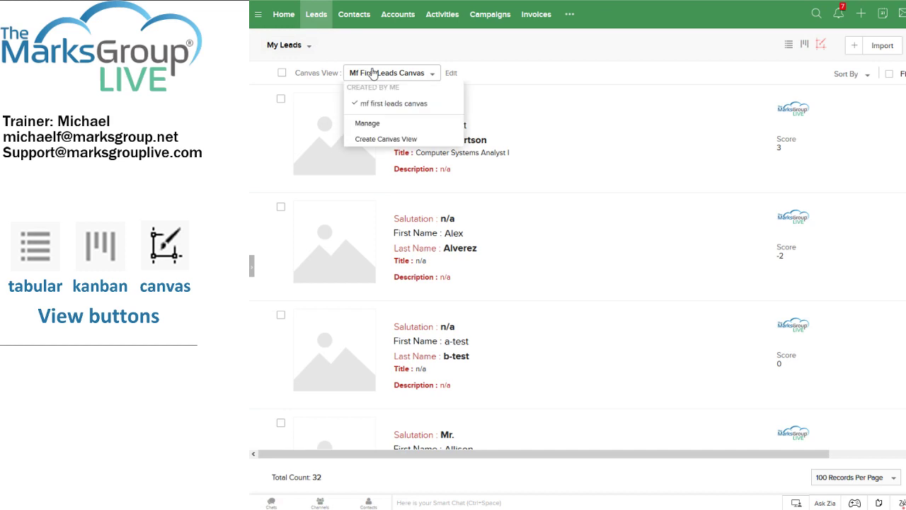
{"action": "left_click", "coordinate": [382, 141]}
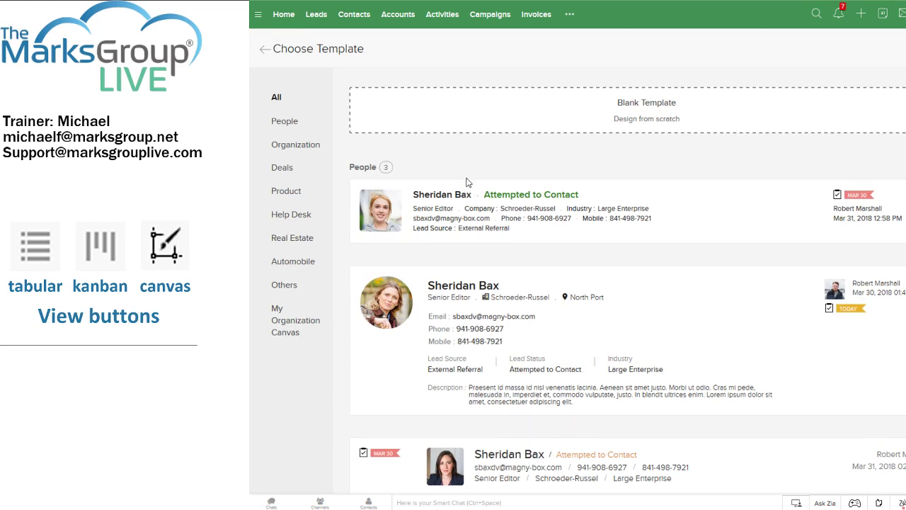
Step: Review the People, Organization and Deal templates, and choose the Blank Template to design the leads canvas from scratch
{"action": "mouse_move", "coordinate": [480, 226]}
{"action": "scroll", "coordinate": [627, 283], "scroll_direction": "down", "scroll_amount": 5}
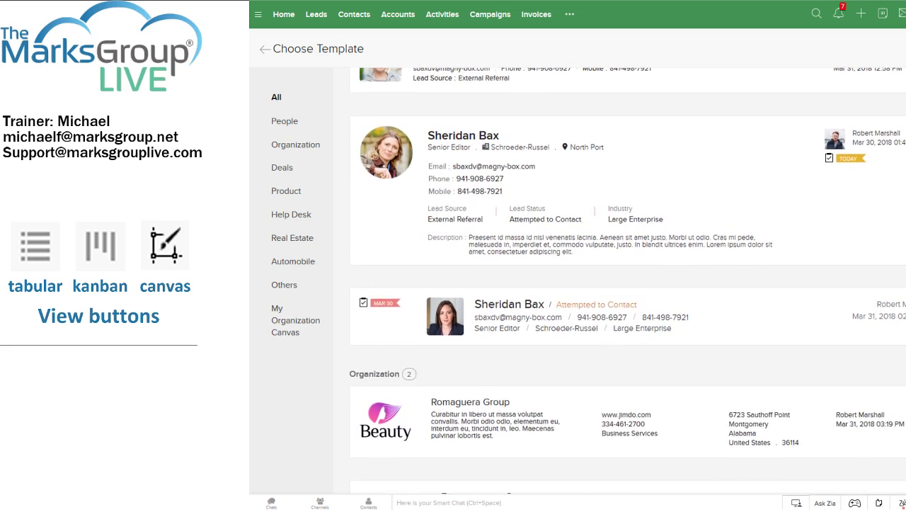
{"action": "scroll", "coordinate": [627, 283], "scroll_direction": "down", "scroll_amount": 6}
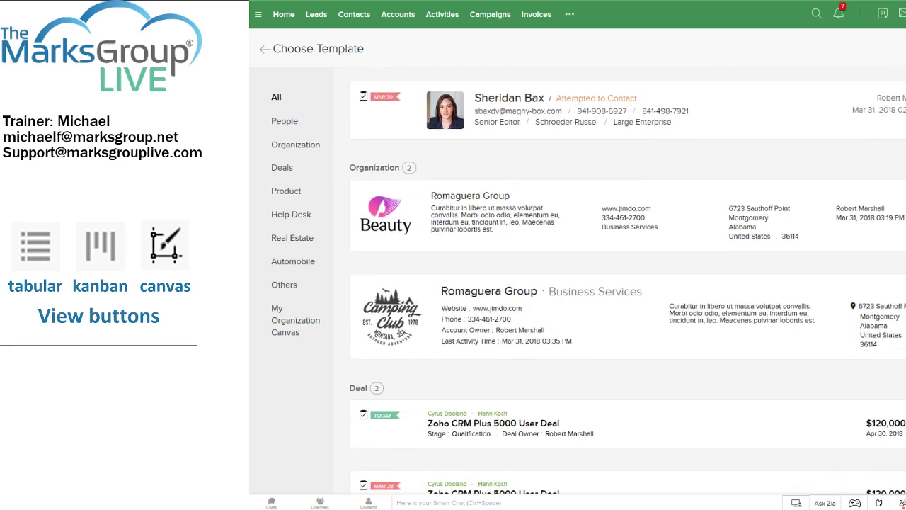
{"action": "scroll", "coordinate": [354, 151], "scroll_direction": "up", "scroll_amount": 8}
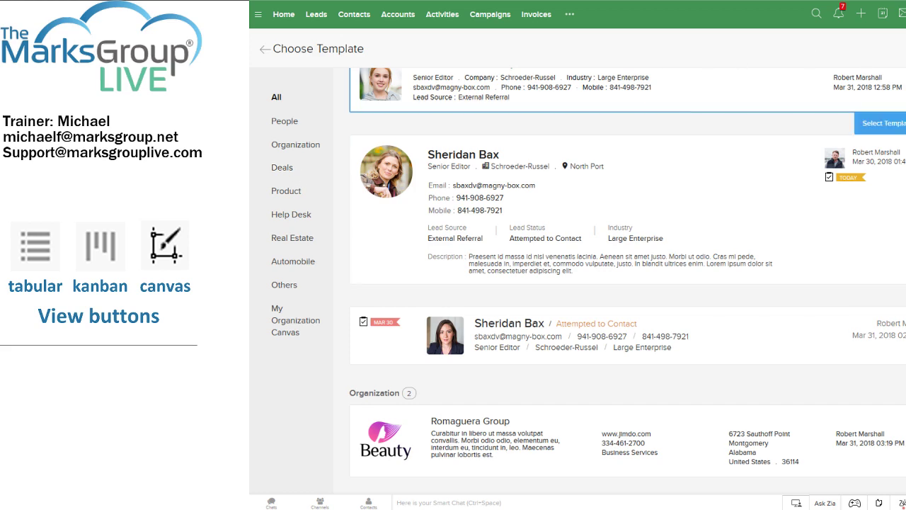
{"action": "scroll", "coordinate": [708, 102], "scroll_direction": "up", "scroll_amount": 3}
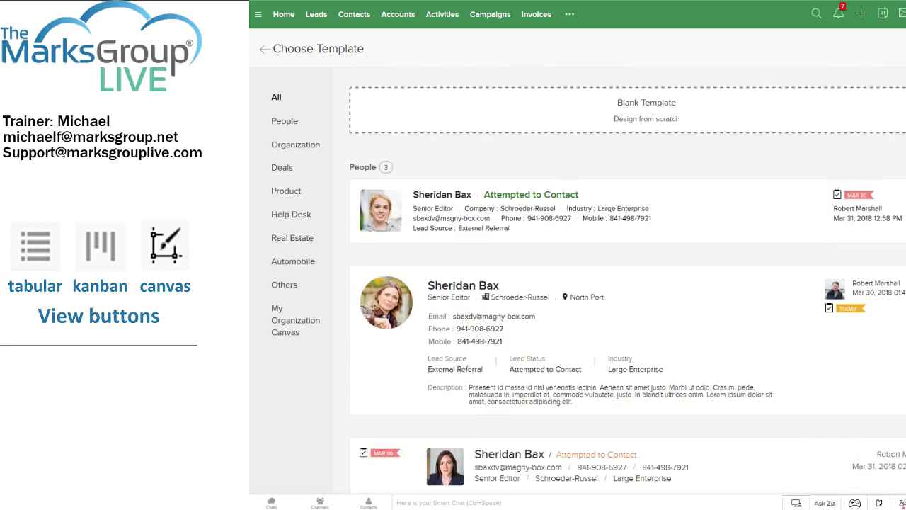
{"action": "left_click", "coordinate": [619, 107]}
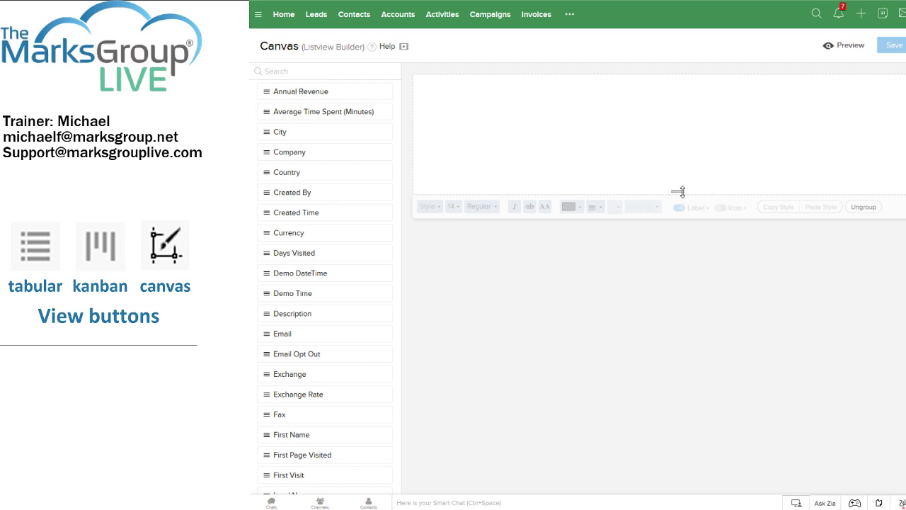
Step: Stretch the blank design area downward to nearly three times its height and browse the available lead fields
{"action": "left_click_drag", "start_coordinate": [683, 193], "coordinate": [692, 399]}
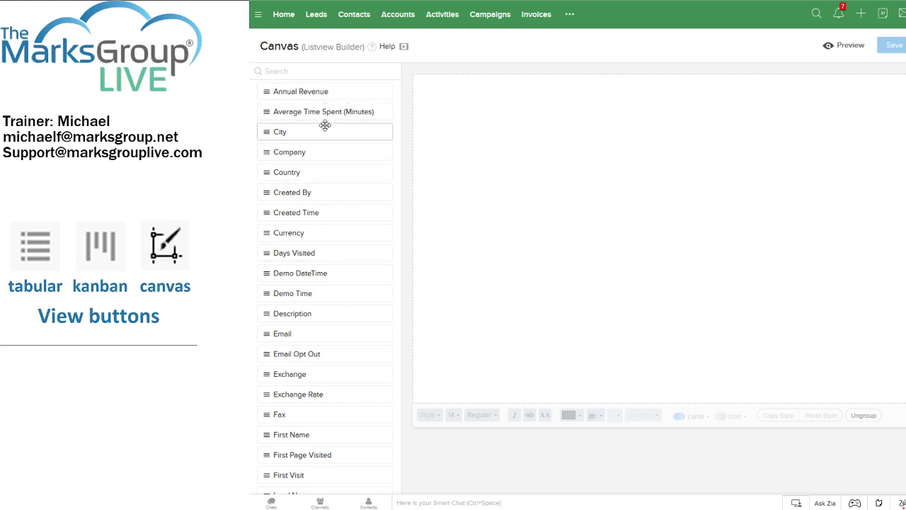
{"action": "left_click", "coordinate": [387, 136]}
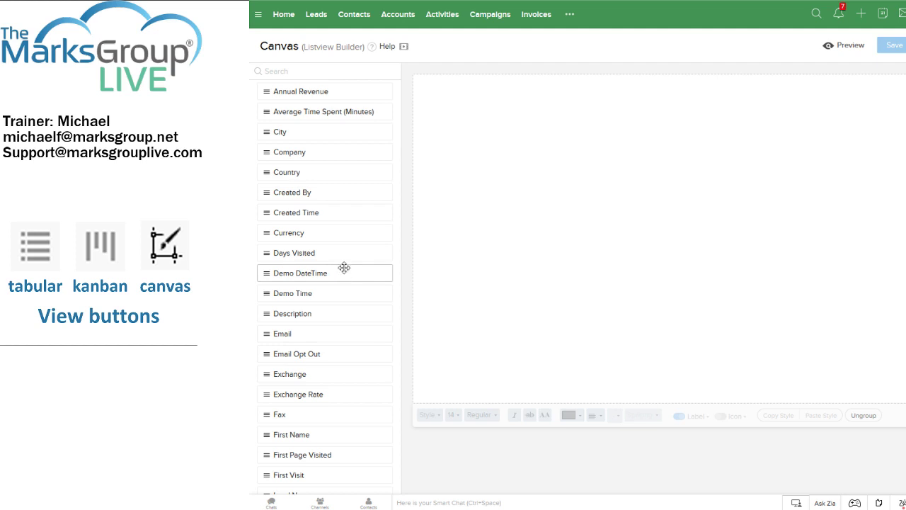
{"action": "scroll", "coordinate": [344, 263], "scroll_direction": "down", "scroll_amount": 1}
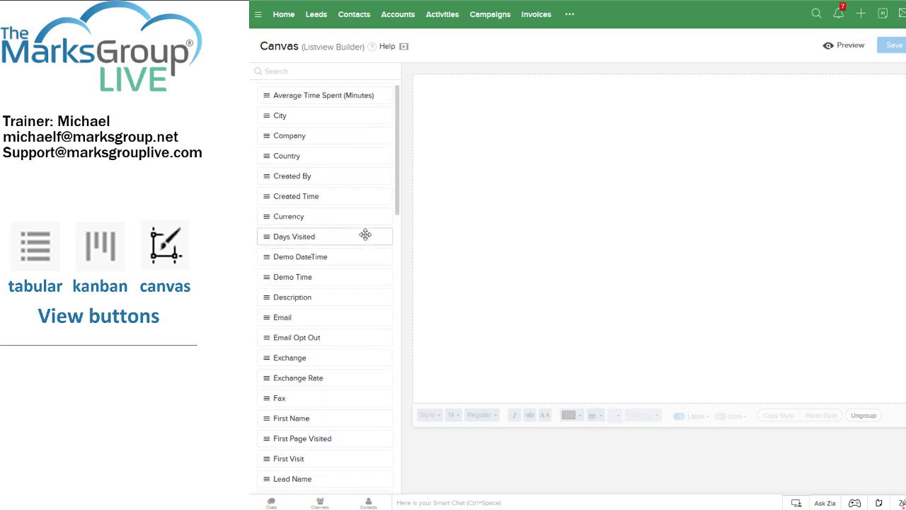
{"action": "scroll", "coordinate": [337, 192], "scroll_direction": "down", "scroll_amount": 1}
{"action": "scroll", "coordinate": [337, 192], "scroll_direction": "down", "scroll_amount": 3}
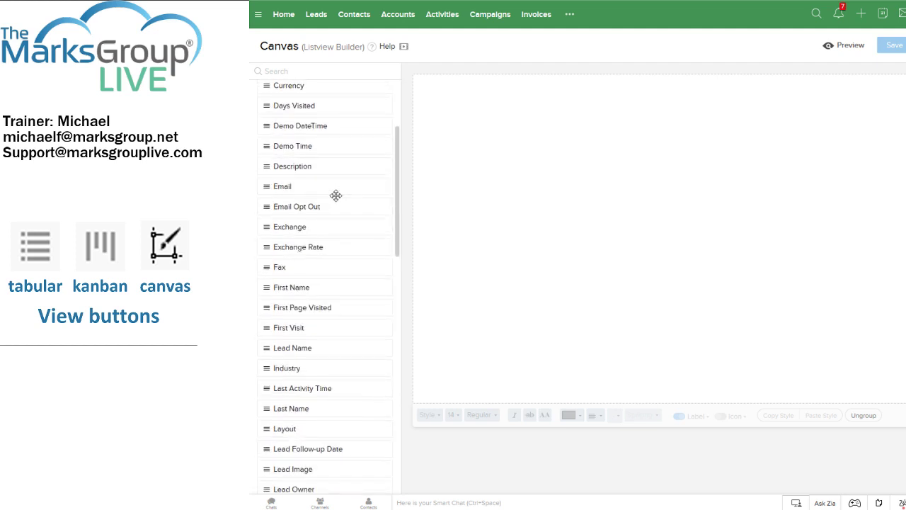
Step: Find the image fields with the search text "ima" and place Lead Image in the upper-left corner of the blank canvas
{"action": "left_click_drag", "start_coordinate": [399, 173], "coordinate": [397, 119]}
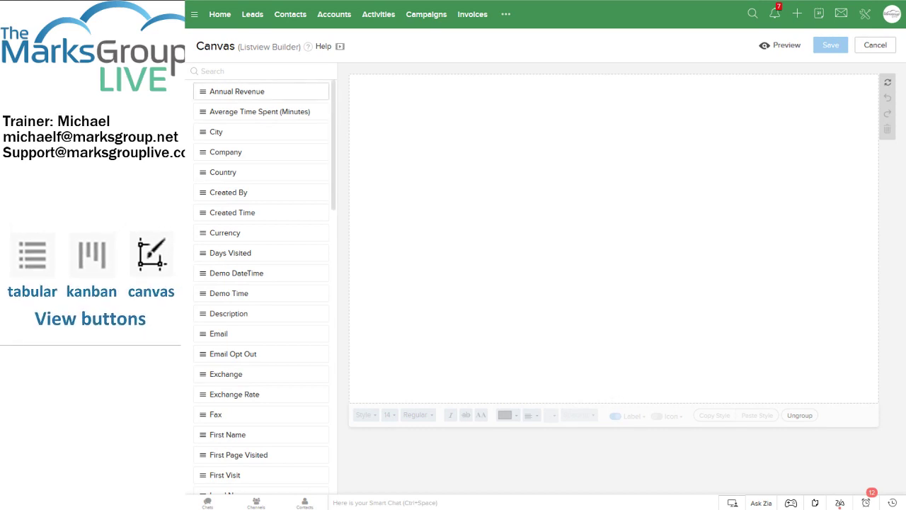
{"action": "mouse_move", "coordinate": [336, 102]}
{"action": "left_mouse_down"}
{"action": "mouse_move", "coordinate": [334, 130]}
{"action": "mouse_move", "coordinate": [335, 106]}
{"action": "mouse_move", "coordinate": [335, 117]}
{"action": "left_mouse_up"}
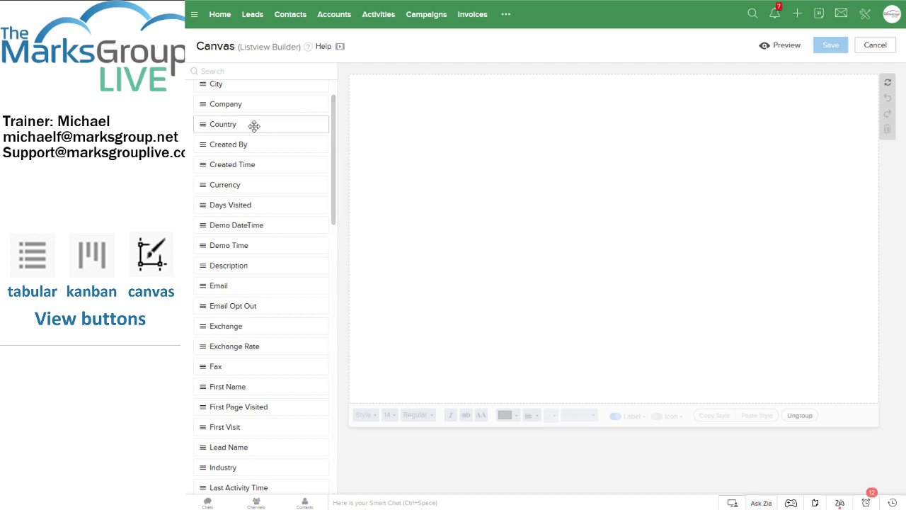
{"action": "left_click_drag", "start_coordinate": [333, 122], "coordinate": [334, 94]}
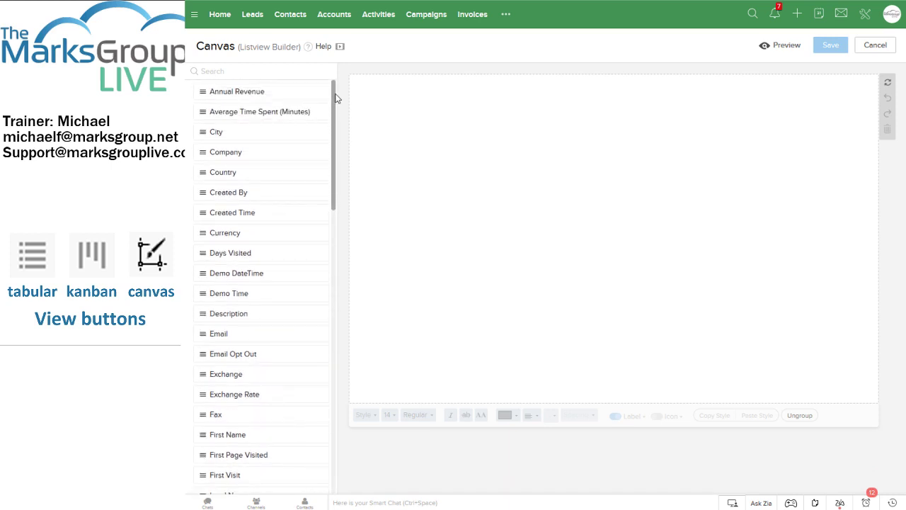
{"action": "left_click", "coordinate": [272, 71]}
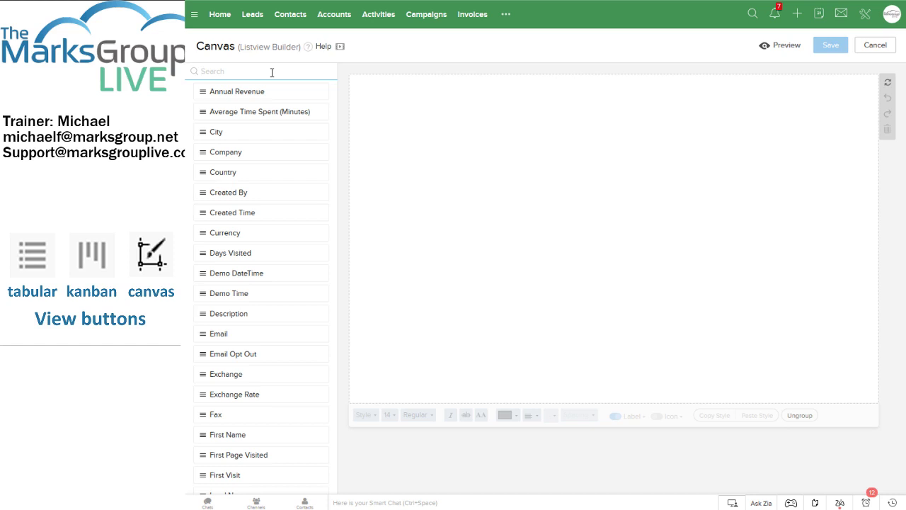
{"action": "type", "text": "ima"}
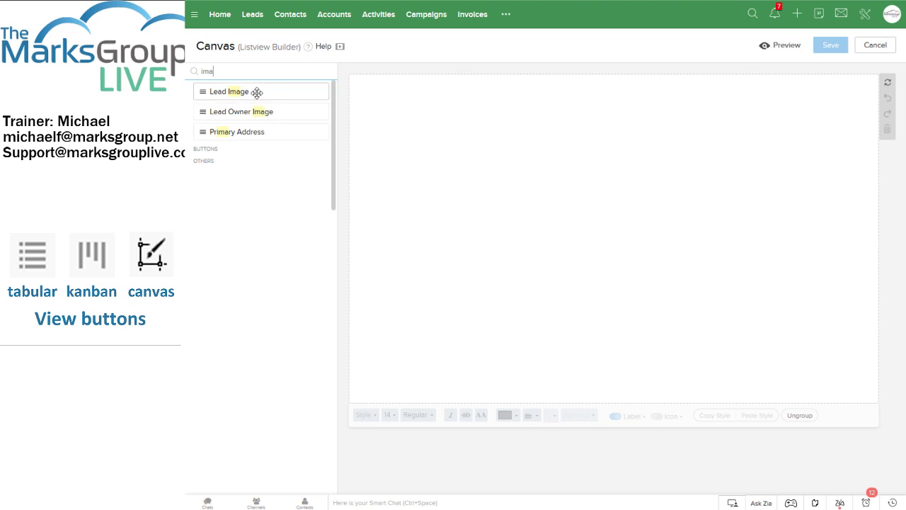
{"action": "left_click_drag", "start_coordinate": [257, 93], "coordinate": [358, 90]}
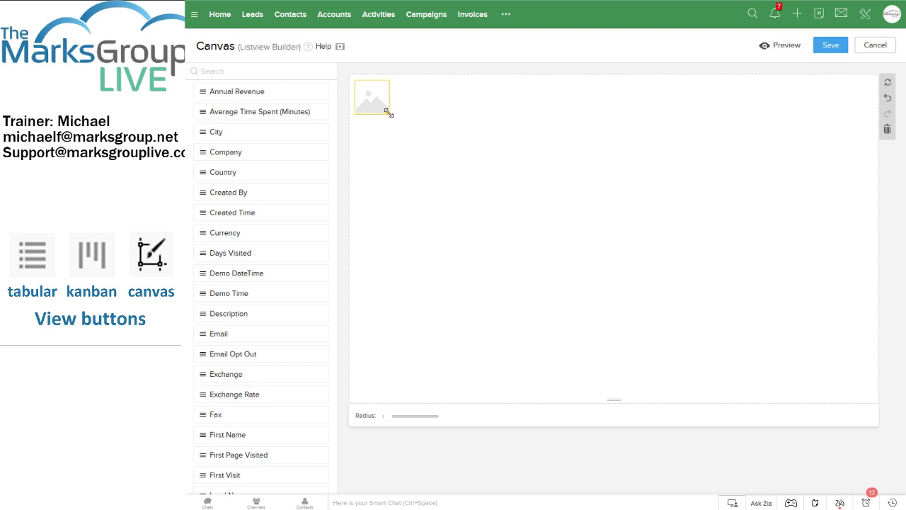
Step: Enlarge the lead image to a square about two and a half times its original width, and try out its corner radius
{"action": "left_click_drag", "start_coordinate": [387, 112], "coordinate": [620, 209]}
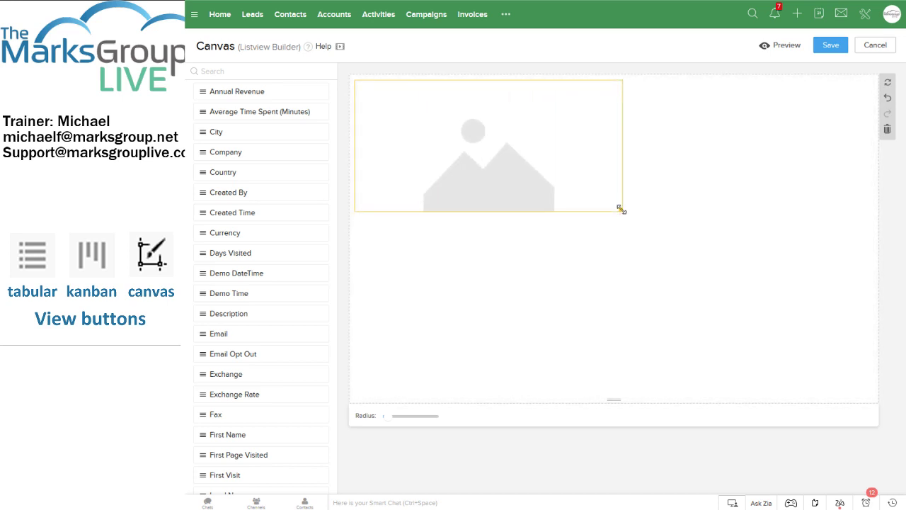
{"action": "key", "text": "ctrl+z"}
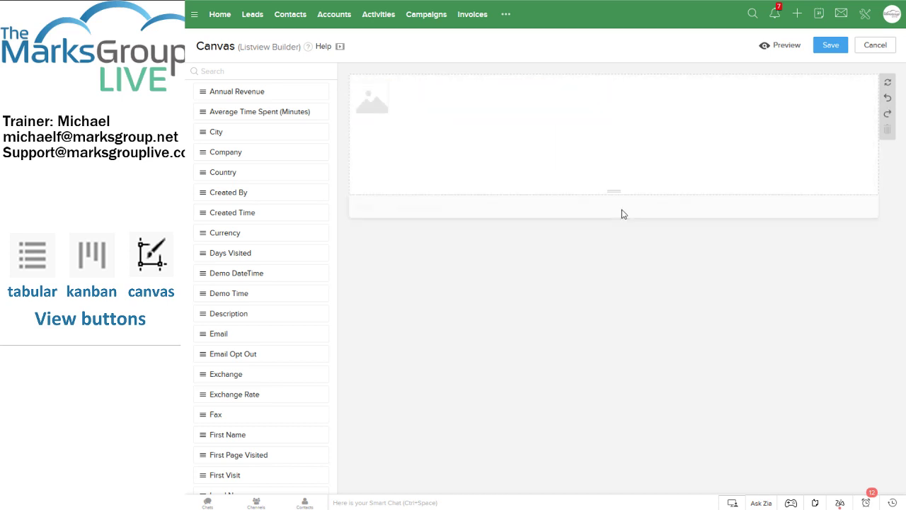
{"action": "left_click", "coordinate": [362, 105]}
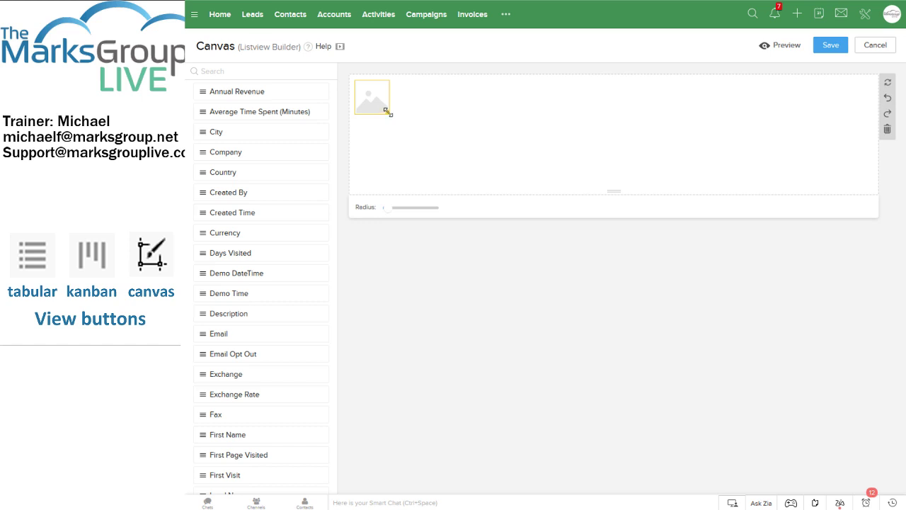
{"action": "left_click_drag", "start_coordinate": [387, 111], "coordinate": [438, 167]}
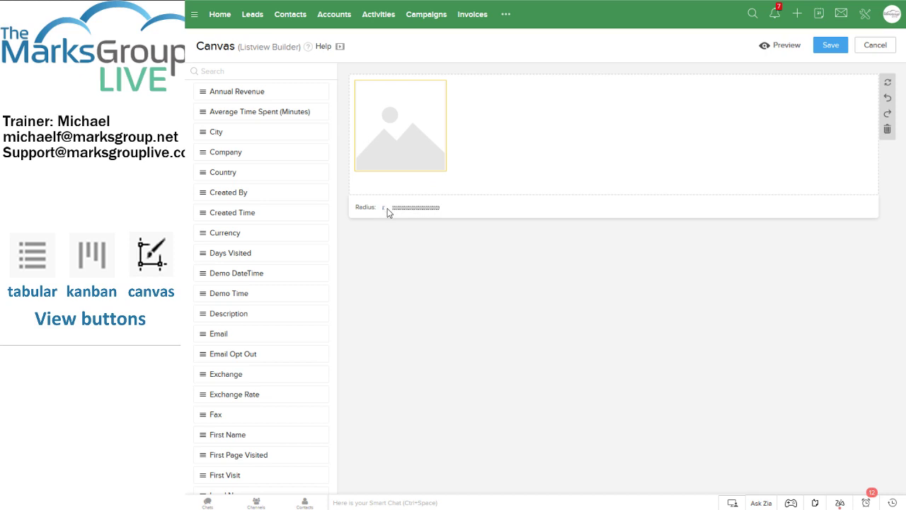
{"action": "left_click_drag", "start_coordinate": [387, 212], "coordinate": [435, 225]}
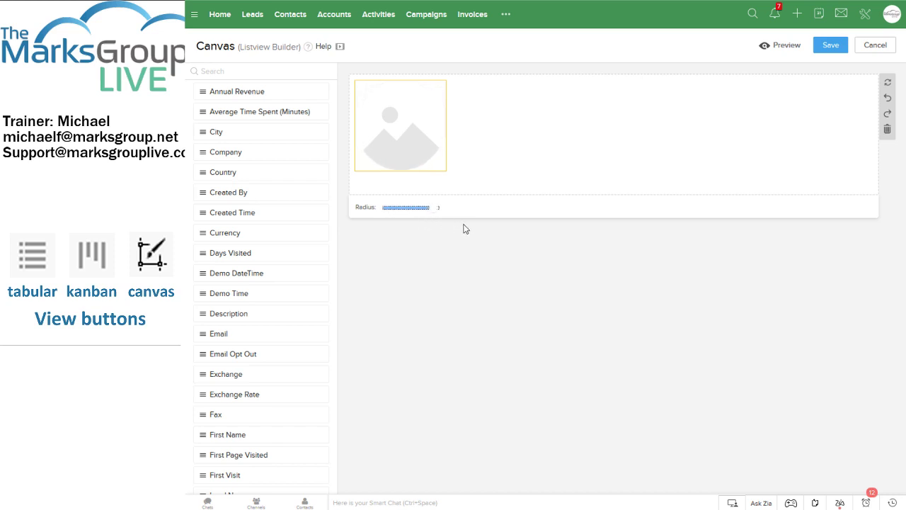
{"action": "left_click_drag", "start_coordinate": [465, 229], "coordinate": [360, 212]}
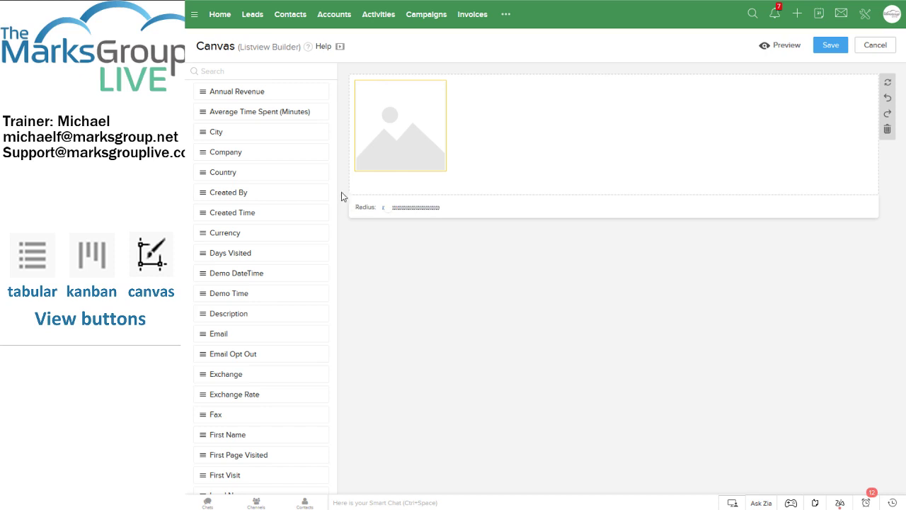
Step: Search the fields for "ima" and place Lead Owner Image at the canvas's upper edge, well to the right of the lead image
{"action": "left_click", "coordinate": [255, 73]}
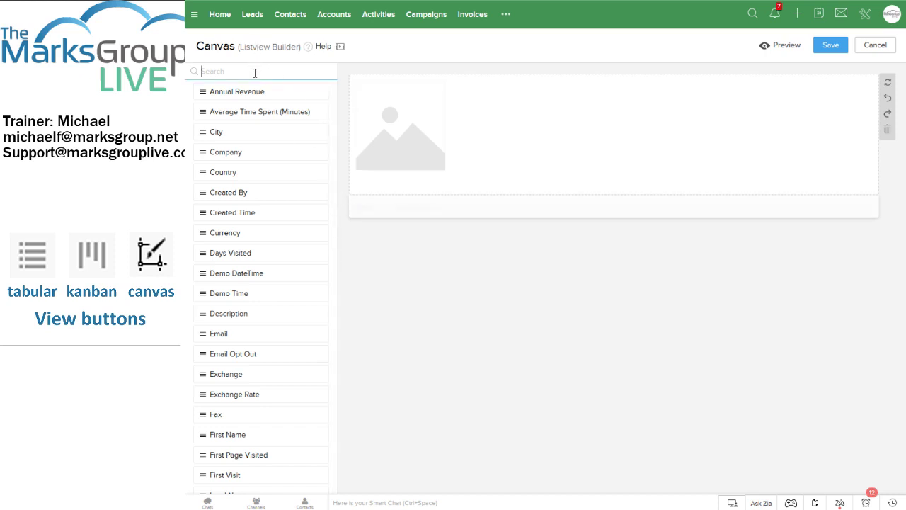
{"action": "type", "text": "ima"}
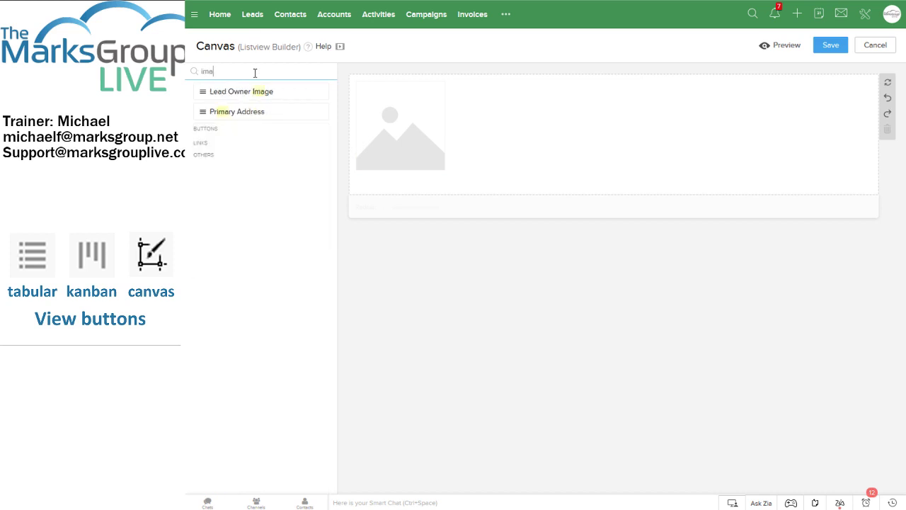
{"action": "left_click", "coordinate": [378, 146]}
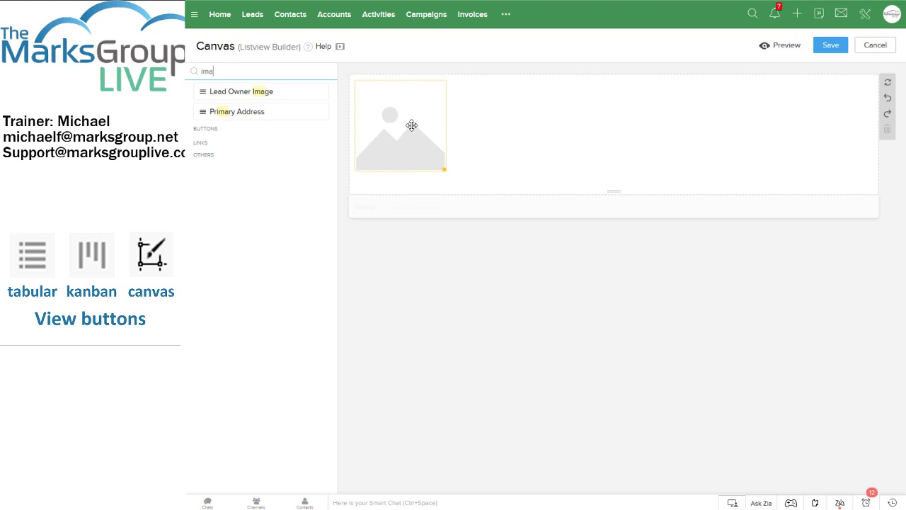
{"action": "left_click_drag", "start_coordinate": [234, 91], "coordinate": [739, 82]}
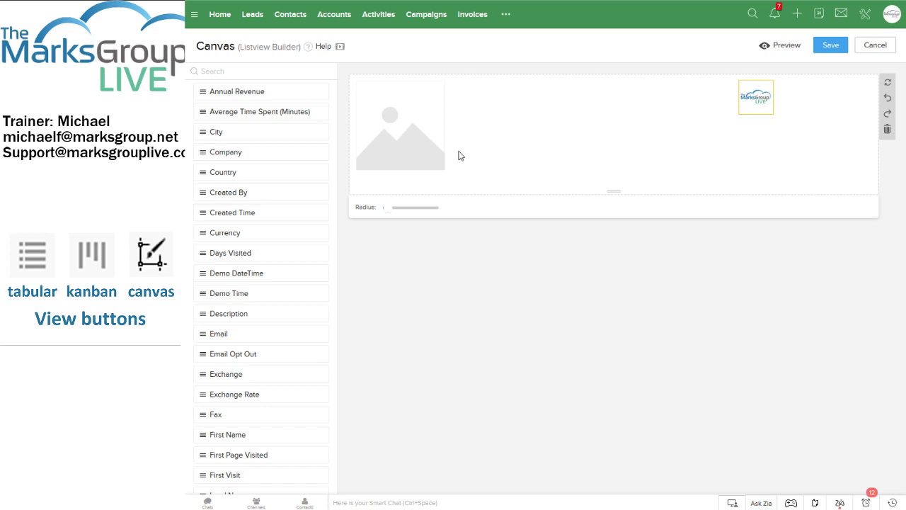
Step: Try the lead owner image beside the lead image, and place it at the canvas's upper edge about 60% of the way across
{"action": "left_click_drag", "start_coordinate": [376, 107], "coordinate": [360, 101]}
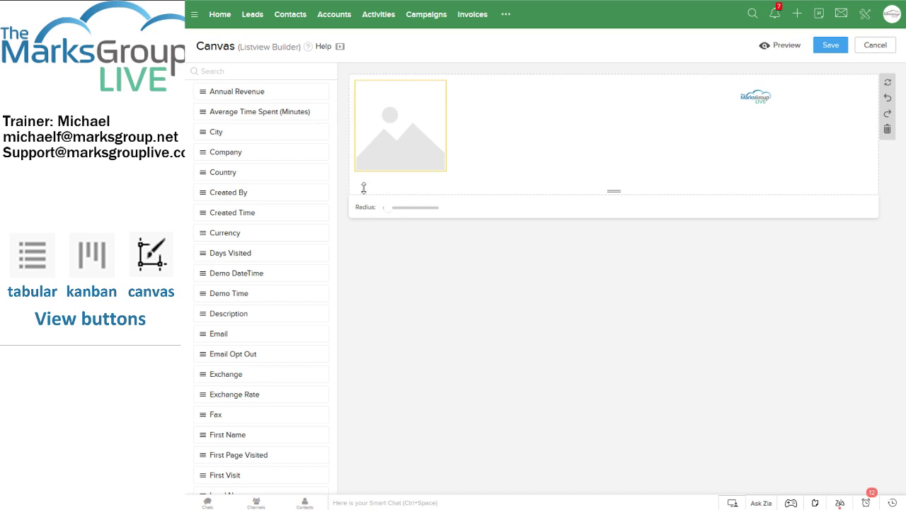
{"action": "left_click_drag", "start_coordinate": [389, 138], "coordinate": [382, 119]}
{"action": "left_click_drag", "start_coordinate": [743, 95], "coordinate": [472, 90]}
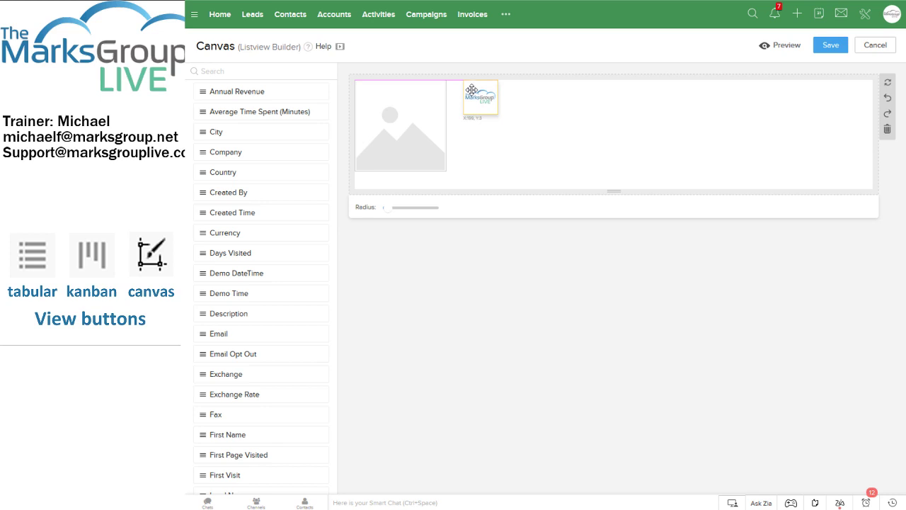
{"action": "left_click_drag", "start_coordinate": [472, 90], "coordinate": [454, 157]}
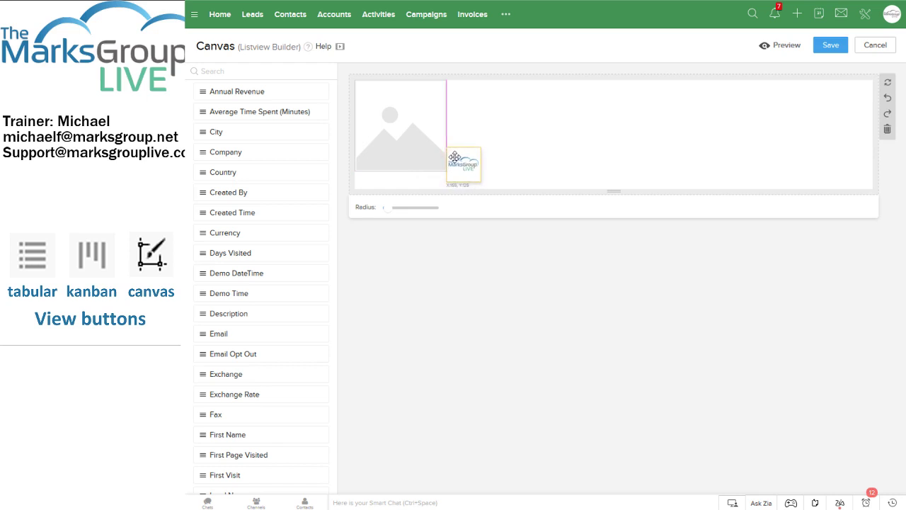
{"action": "left_click_drag", "start_coordinate": [455, 157], "coordinate": [688, 90]}
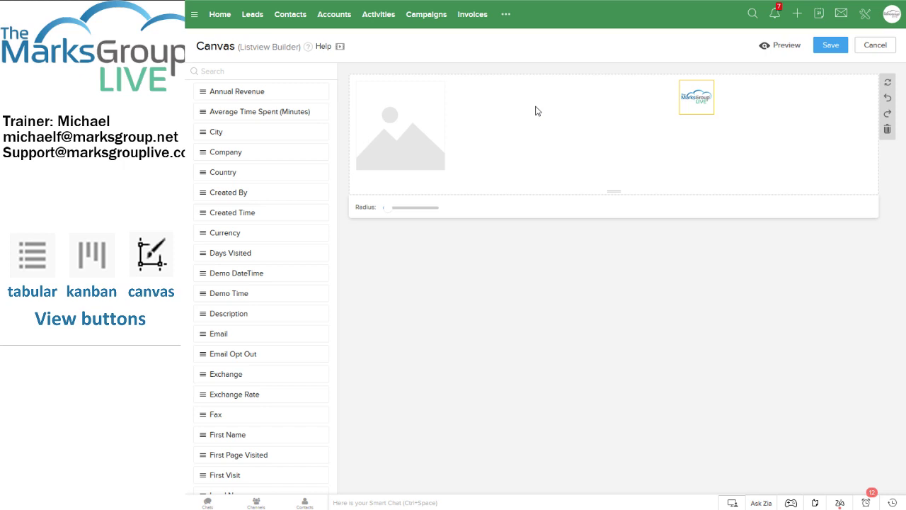
Step: Place the Salutation field beside the top of the lead image and the First Name field directly beneath it
{"action": "left_click", "coordinate": [246, 68]}
{"action": "type", "text": "sal"}
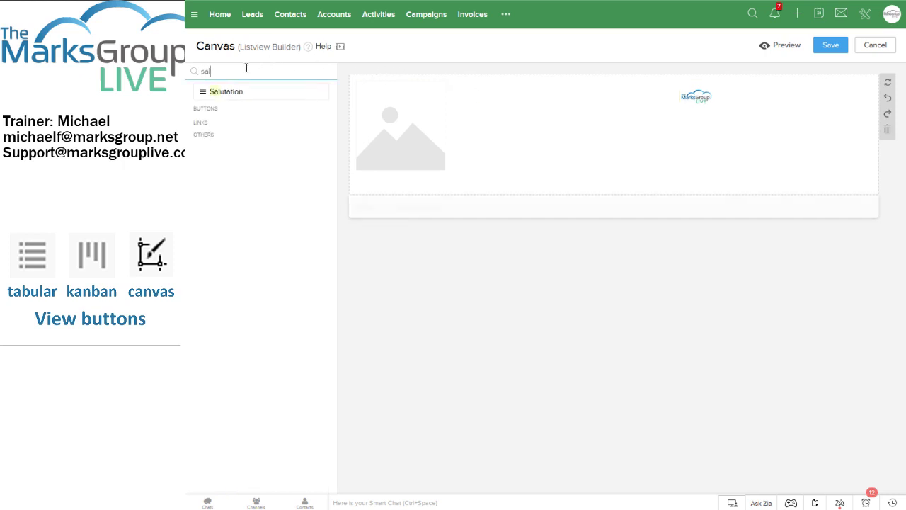
{"action": "left_click_drag", "start_coordinate": [216, 91], "coordinate": [461, 82]}
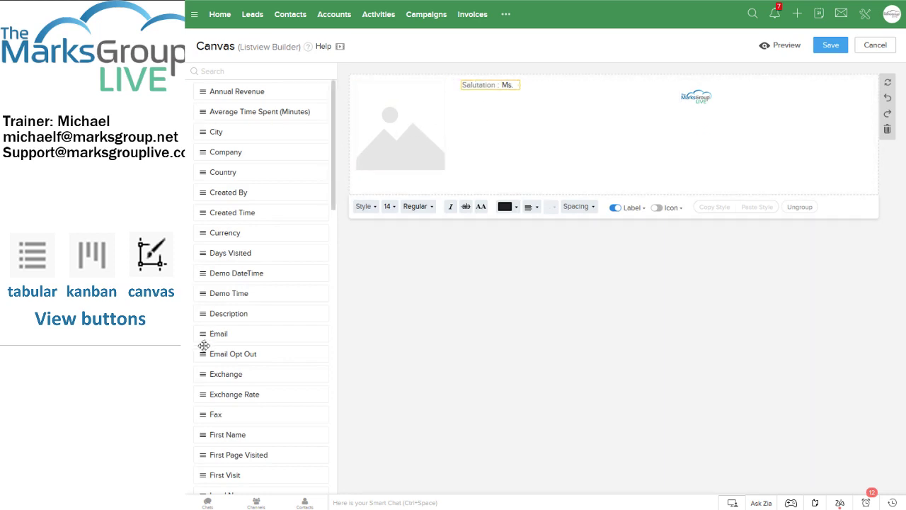
{"action": "left_click_drag", "start_coordinate": [236, 434], "coordinate": [459, 99]}
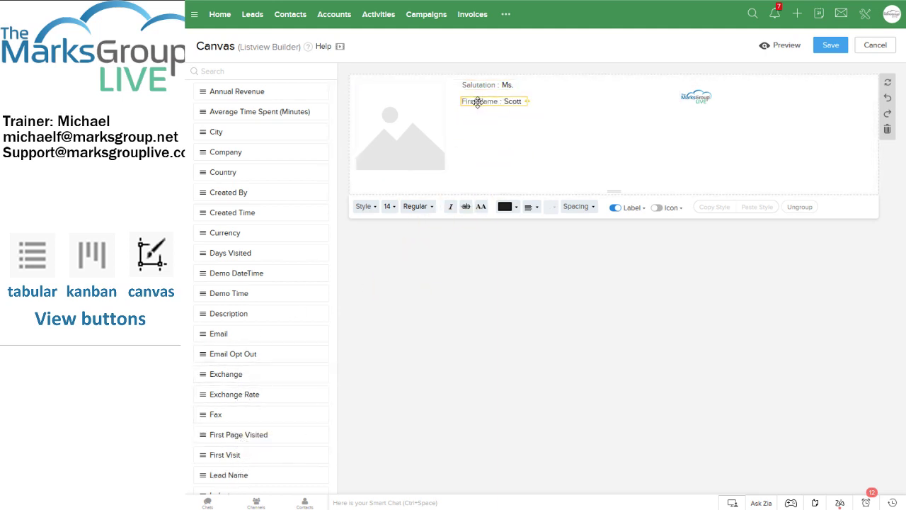
Step: Add the Last Name field under First Name and the Title field under Last Name, each indented slightly further
{"action": "scroll", "coordinate": [334, 111], "scroll_direction": "down", "scroll_amount": 1}
{"action": "left_click_drag", "start_coordinate": [334, 111], "coordinate": [328, 170]}
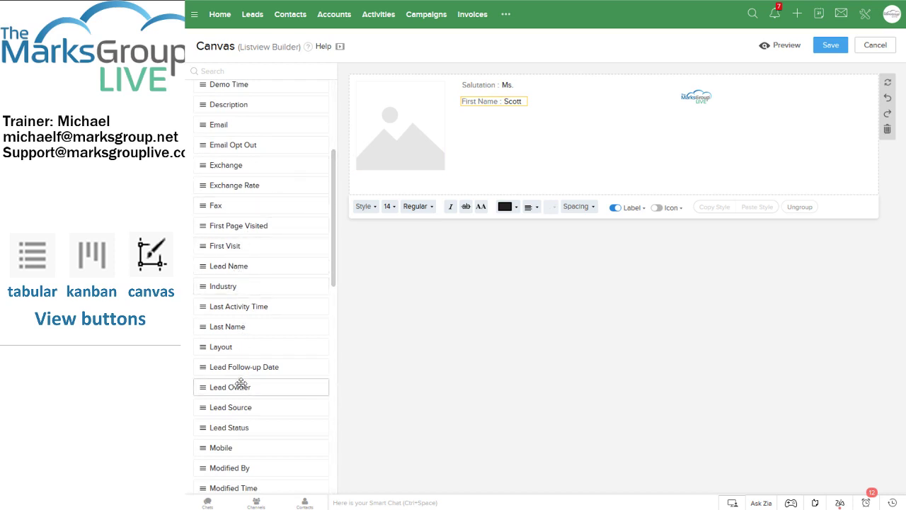
{"action": "left_click_drag", "start_coordinate": [237, 326], "coordinate": [468, 116]}
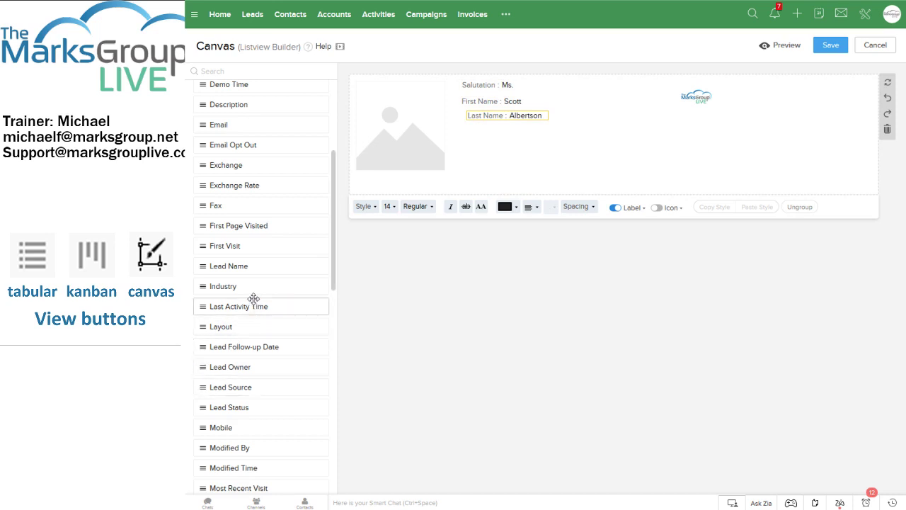
{"action": "left_click_drag", "start_coordinate": [335, 259], "coordinate": [303, 443]}
{"action": "left_click_drag", "start_coordinate": [230, 350], "coordinate": [491, 130]}
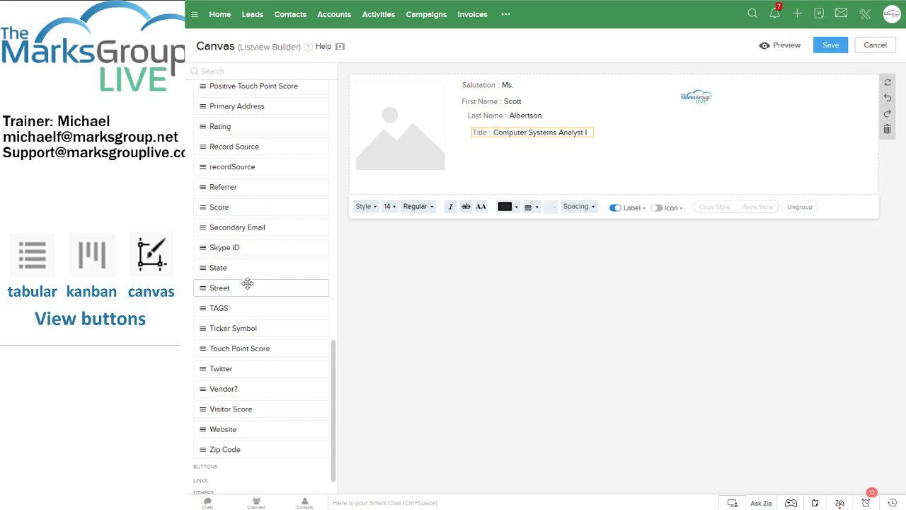
Step: Add the Description field below Title and the Email field directly beneath it, roughly in line with First Name
{"action": "left_click_drag", "start_coordinate": [333, 363], "coordinate": [337, 141]}
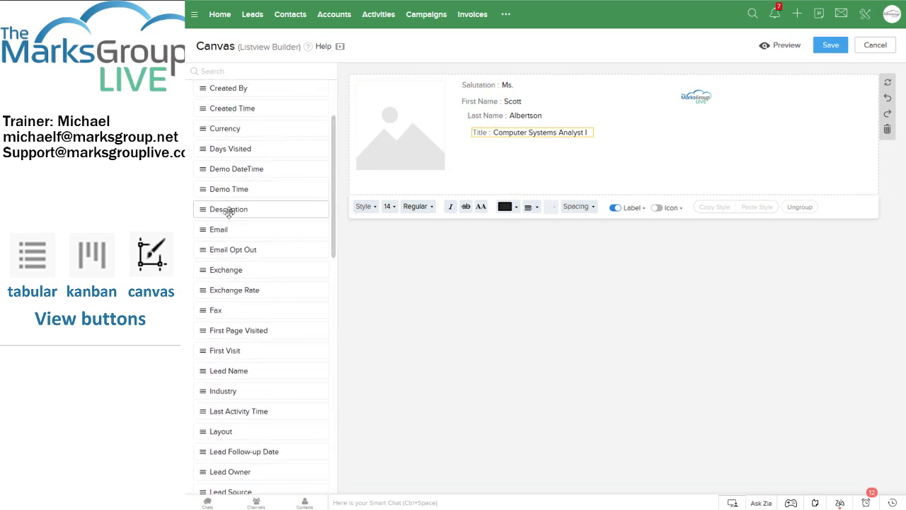
{"action": "left_click_drag", "start_coordinate": [229, 209], "coordinate": [460, 151]}
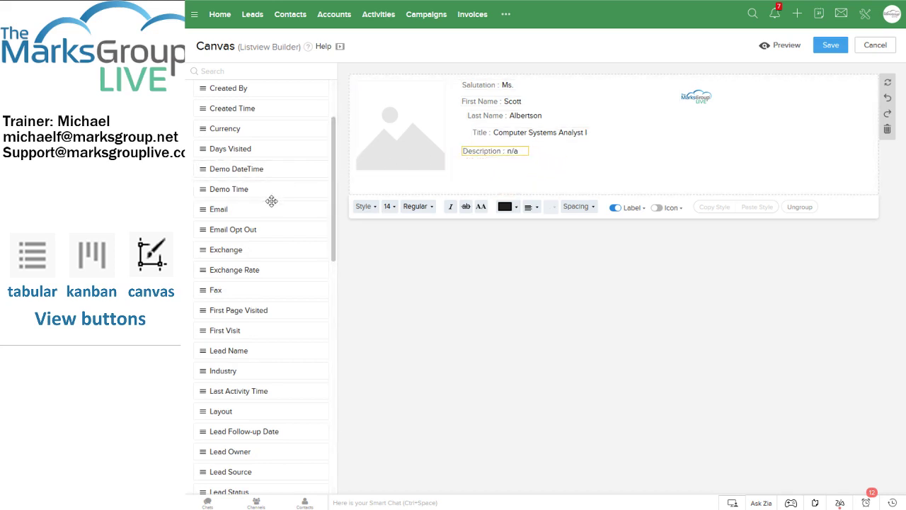
{"action": "left_click_drag", "start_coordinate": [269, 206], "coordinate": [463, 170]}
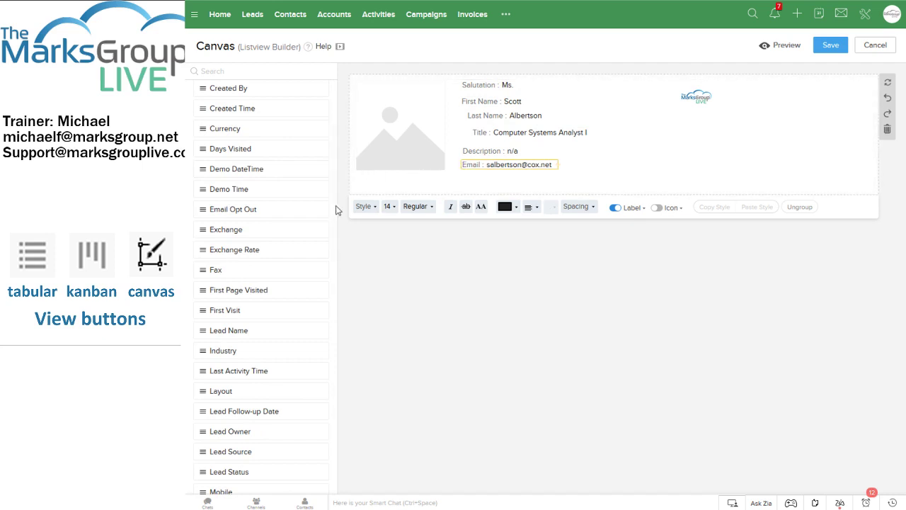
Step: Place the Phone field to the right of Description and Email, and the Score field below the lead owner image
{"action": "scroll", "coordinate": [332, 212], "scroll_direction": "down", "scroll_amount": 3}
{"action": "left_click_drag", "start_coordinate": [333, 212], "coordinate": [317, 312]}
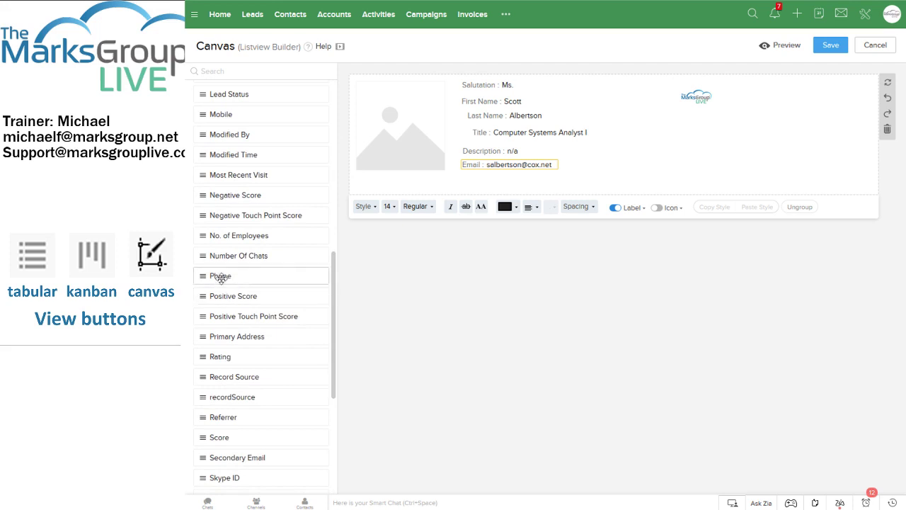
{"action": "left_click_drag", "start_coordinate": [247, 277], "coordinate": [586, 155]}
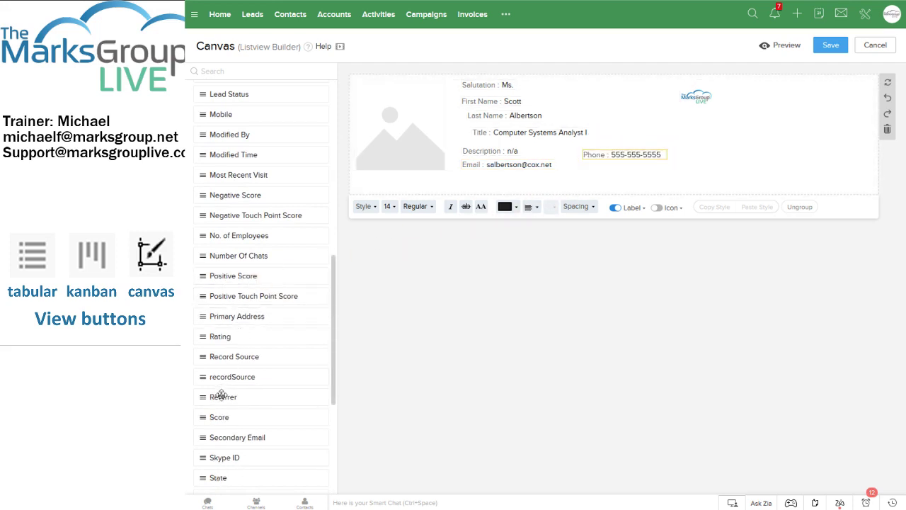
{"action": "left_click_drag", "start_coordinate": [227, 416], "coordinate": [708, 133]}
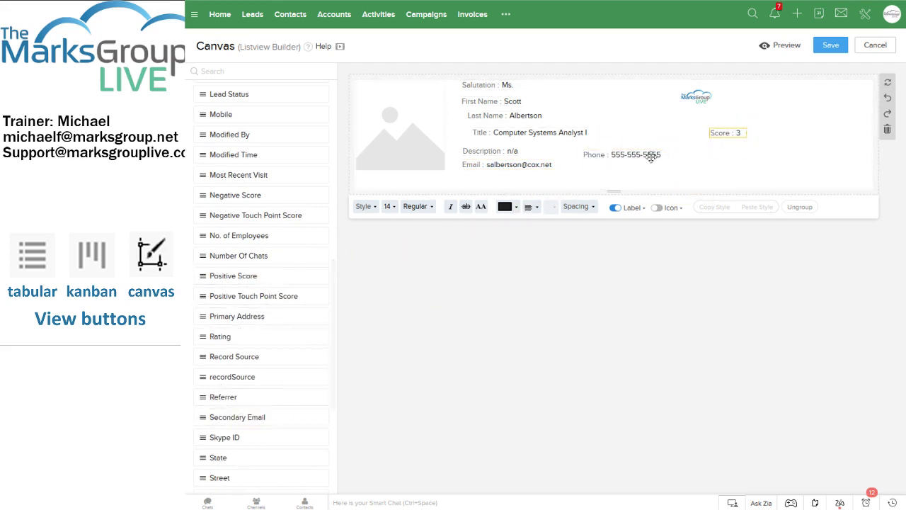
Step: Search the fields for "lead" and place Lead Owner between the lead owner image and the Score field
{"action": "left_click", "coordinate": [277, 71]}
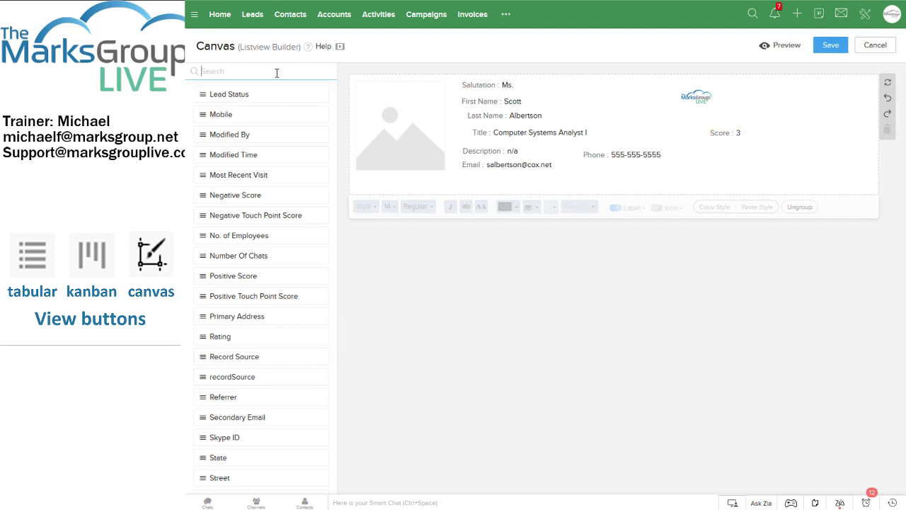
{"action": "type", "text": "lead"}
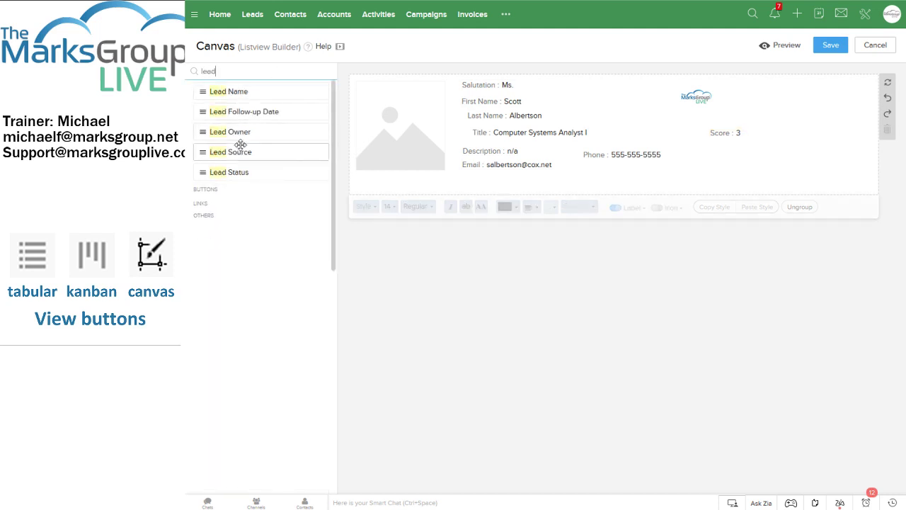
{"action": "left_click_drag", "start_coordinate": [234, 133], "coordinate": [681, 119]}
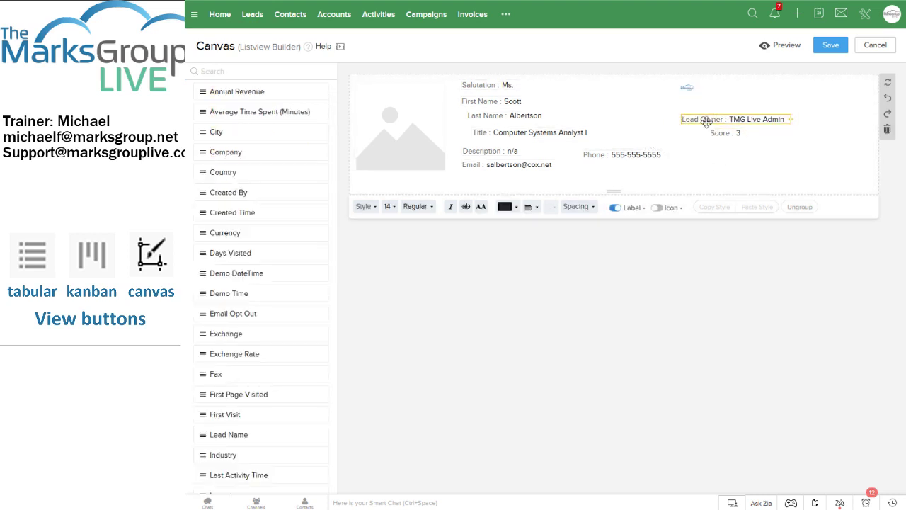
Step: Hide the label of the Lead Owner field so that only the owner's name is displayed
{"action": "left_click", "coordinate": [705, 161]}
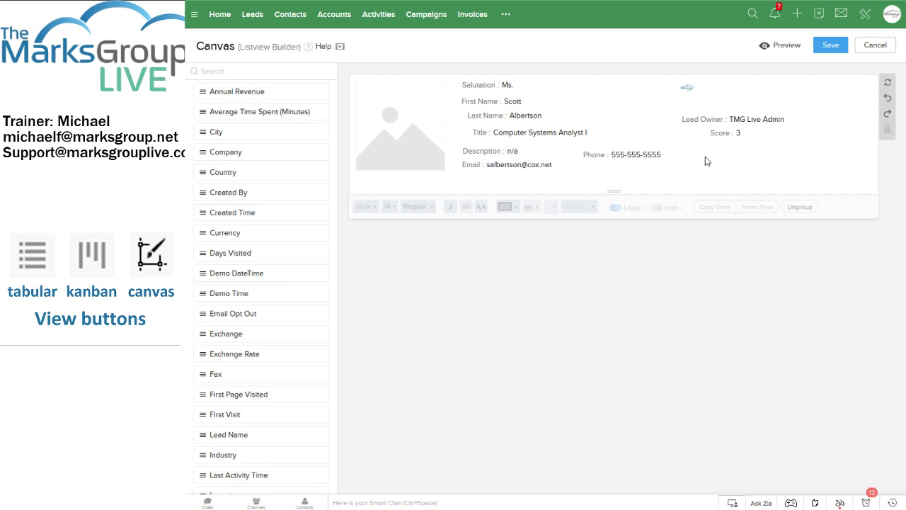
{"action": "left_click", "coordinate": [726, 121]}
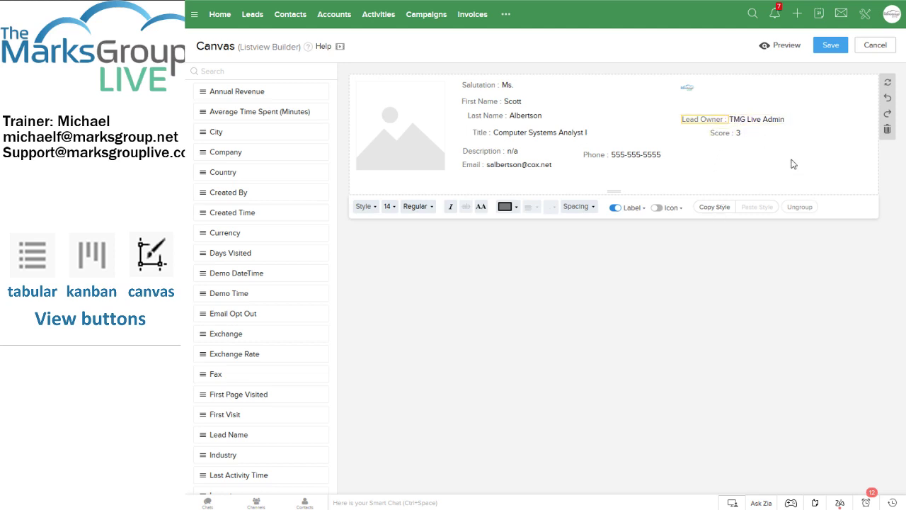
{"action": "left_click", "coordinate": [769, 119]}
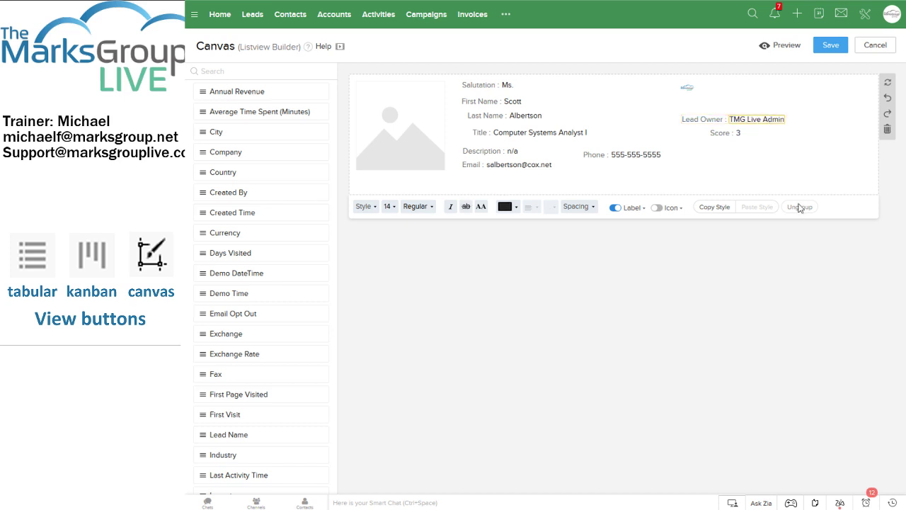
{"action": "left_click", "coordinate": [708, 119]}
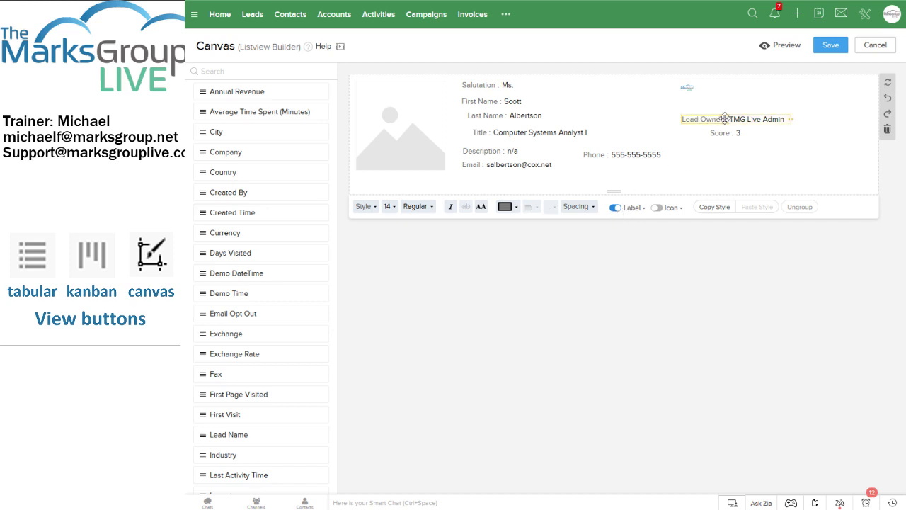
{"action": "left_click", "coordinate": [615, 208]}
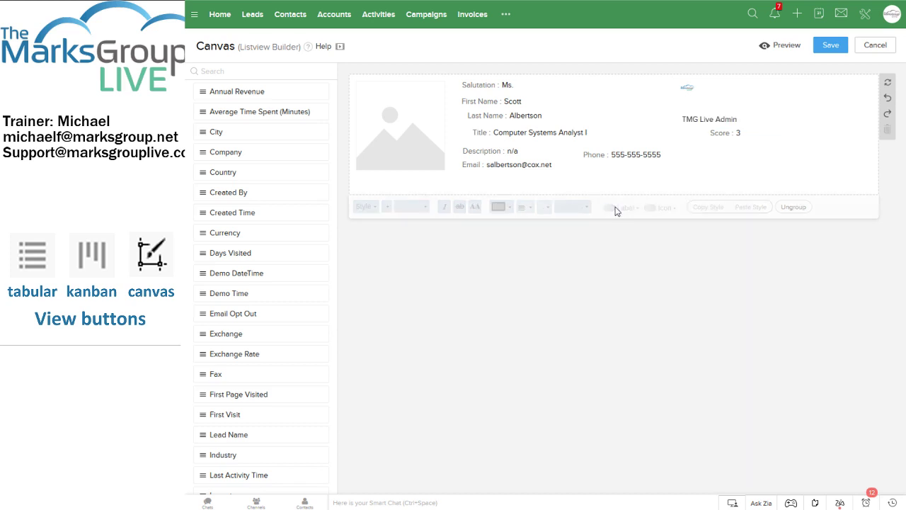
Step: Enlarge the lead owner image to fill the space above the owner's name, and line up Score directly beneath the name
{"action": "mouse_move", "coordinate": [688, 119]}
{"action": "left_mouse_down"}
{"action": "mouse_move", "coordinate": [688, 110]}
{"action": "mouse_move", "coordinate": [695, 123]}
{"action": "left_mouse_up"}
{"action": "left_click", "coordinate": [700, 154]}
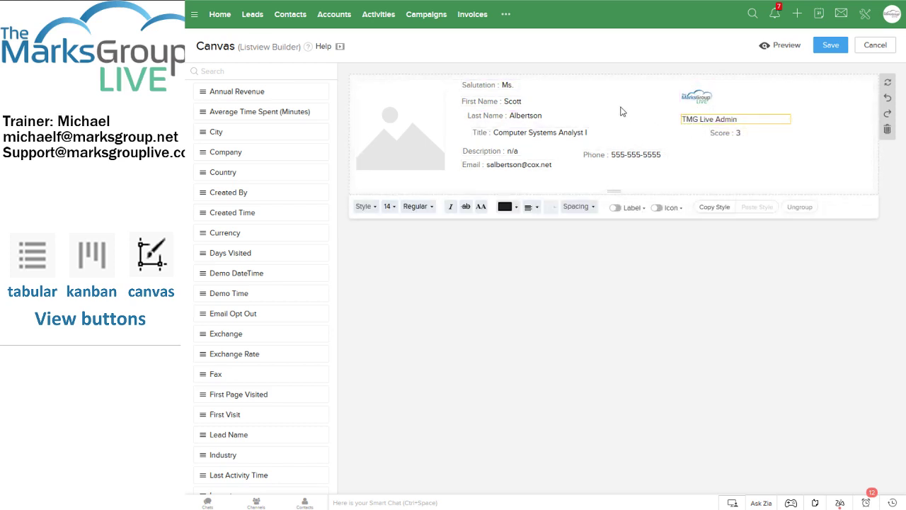
{"action": "left_click", "coordinate": [621, 111]}
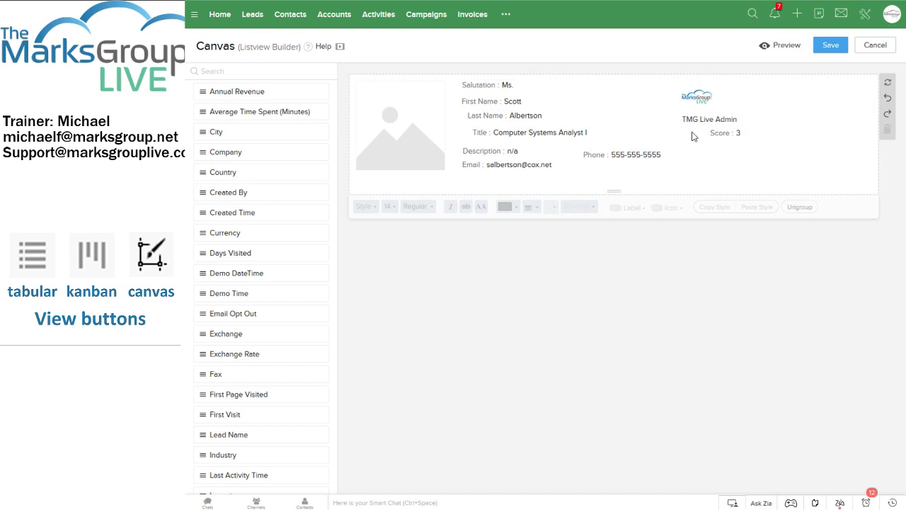
{"action": "left_click_drag", "start_coordinate": [719, 133], "coordinate": [692, 117]}
{"action": "left_click", "coordinate": [717, 155]}
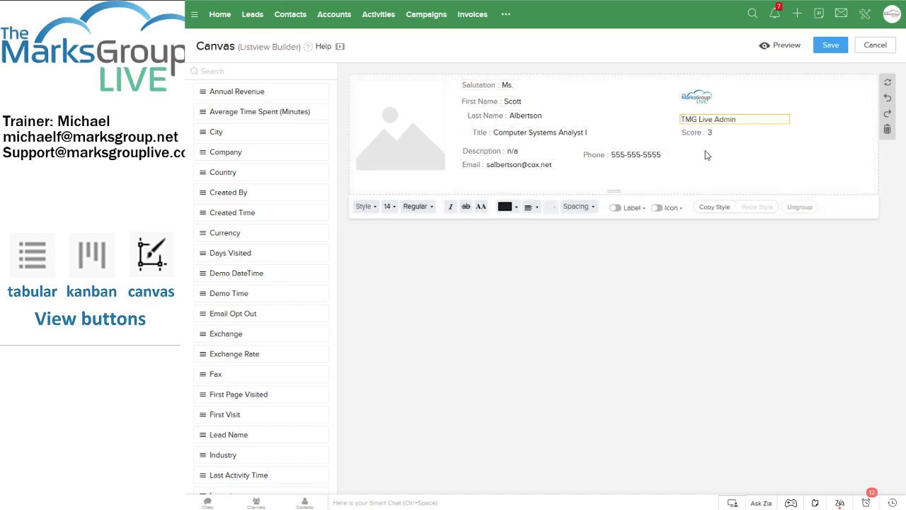
{"action": "left_click", "coordinate": [706, 160]}
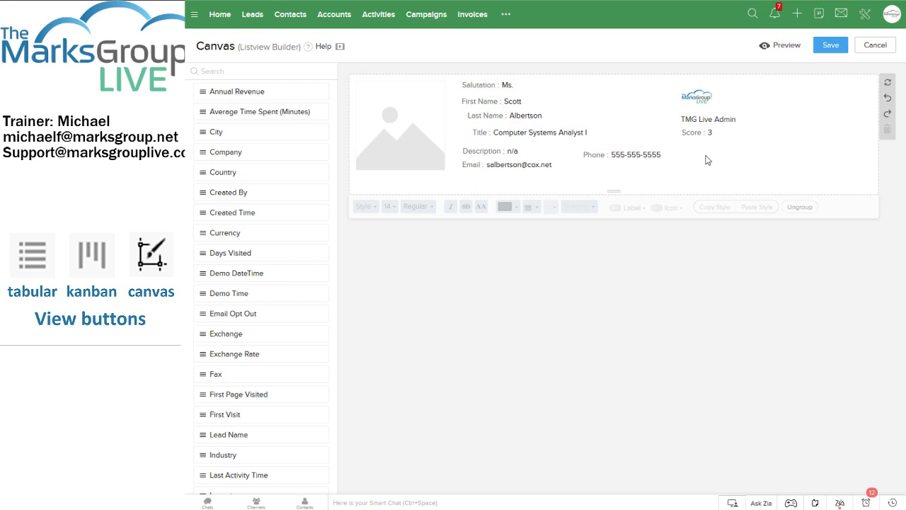
Step: Set the Score label above its value, and move the Score field to the right of the lead owner image
{"action": "left_click", "coordinate": [695, 133]}
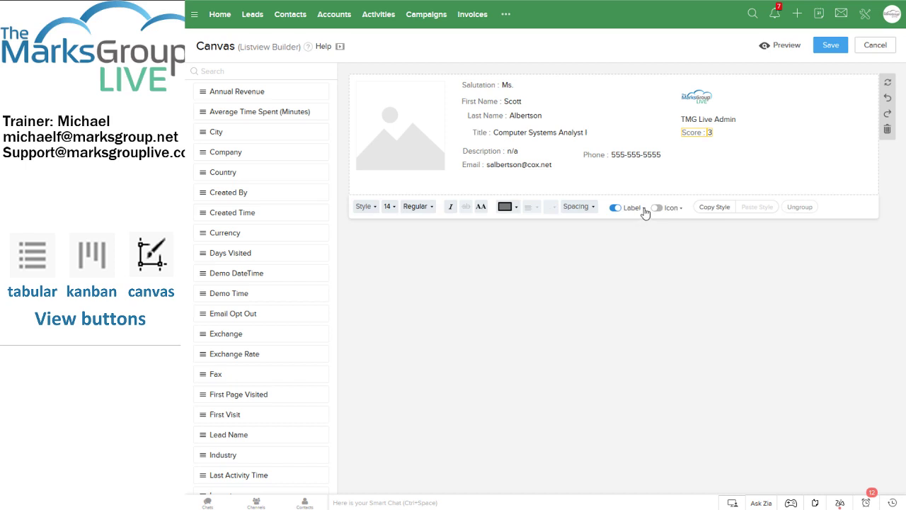
{"action": "left_click", "coordinate": [644, 209]}
{"action": "left_click", "coordinate": [642, 224]}
{"action": "left_click", "coordinate": [743, 174]}
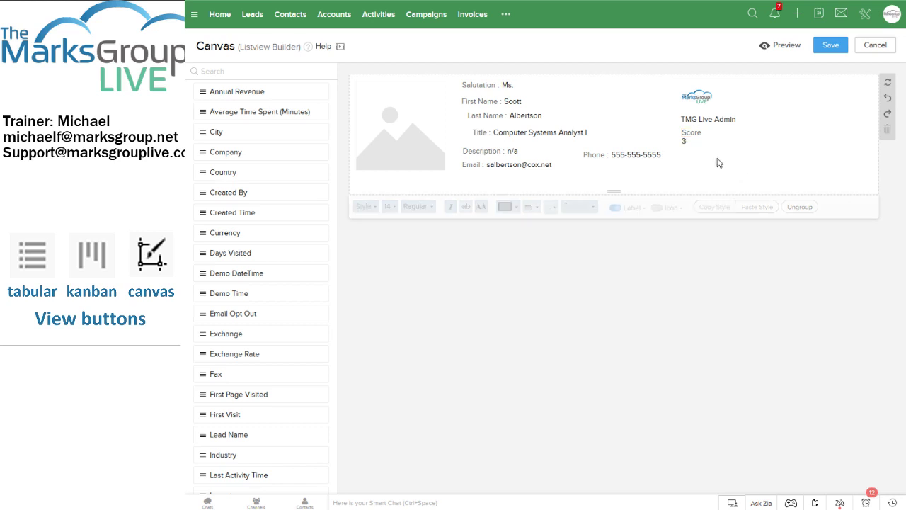
{"action": "left_click_drag", "start_coordinate": [696, 142], "coordinate": [729, 94]}
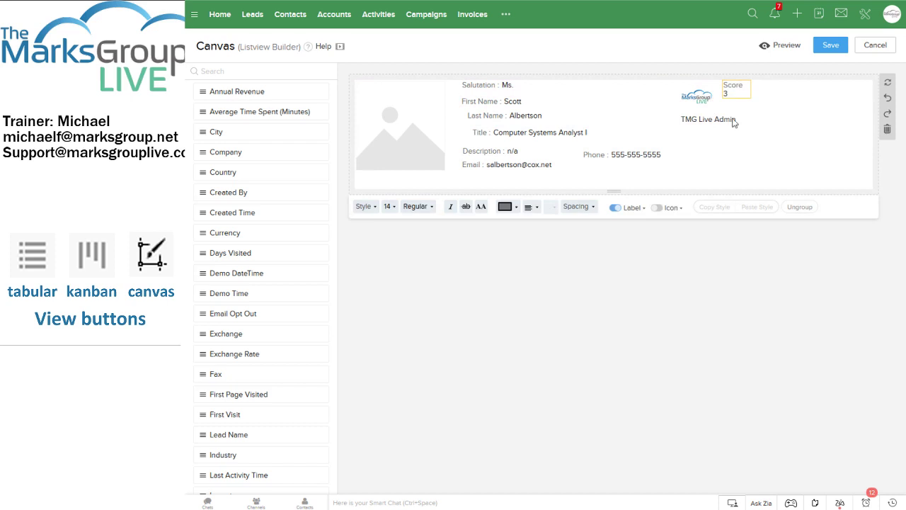
{"action": "left_click", "coordinate": [742, 170]}
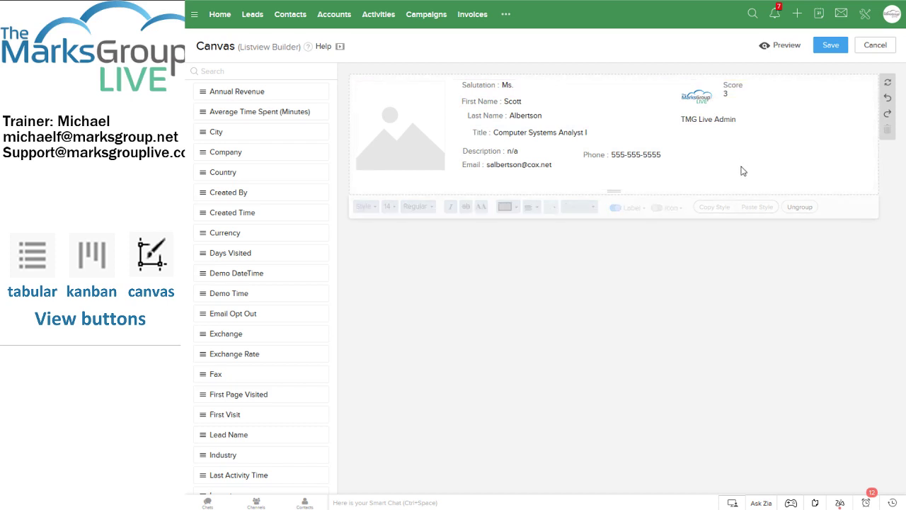
Step: Replace the Phone field's label with the telephone handset icon
{"action": "left_click", "coordinate": [593, 156]}
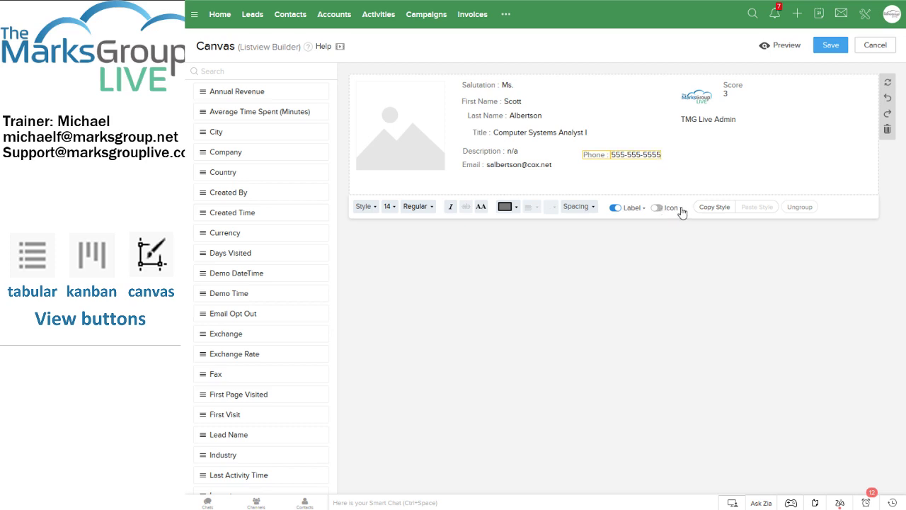
{"action": "left_click", "coordinate": [661, 210]}
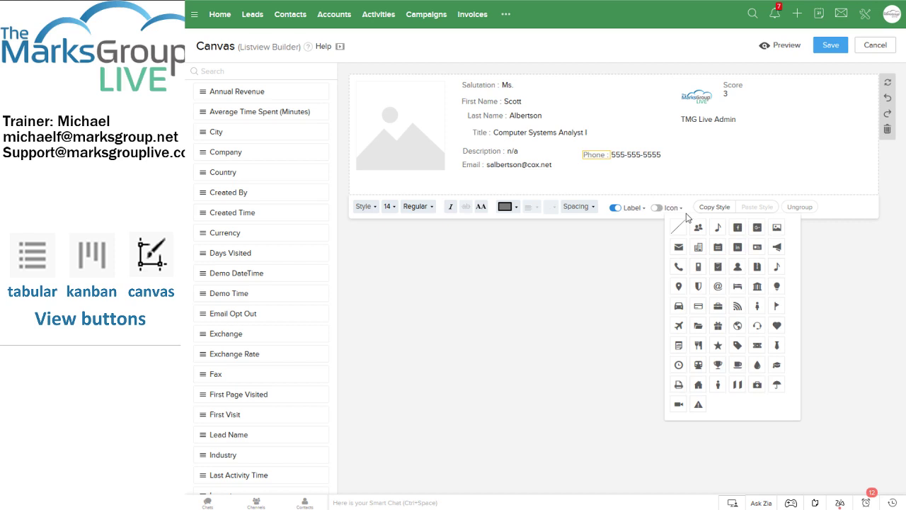
{"action": "left_click", "coordinate": [677, 267]}
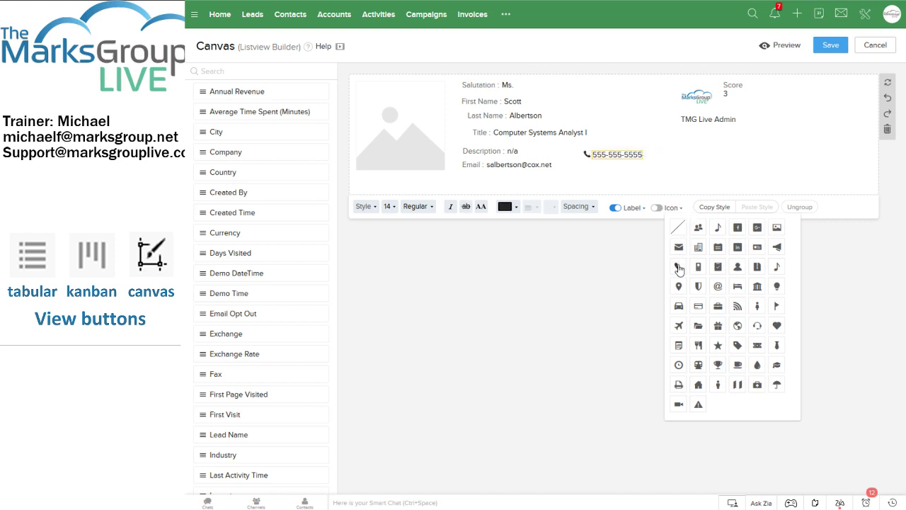
{"action": "left_click", "coordinate": [621, 183]}
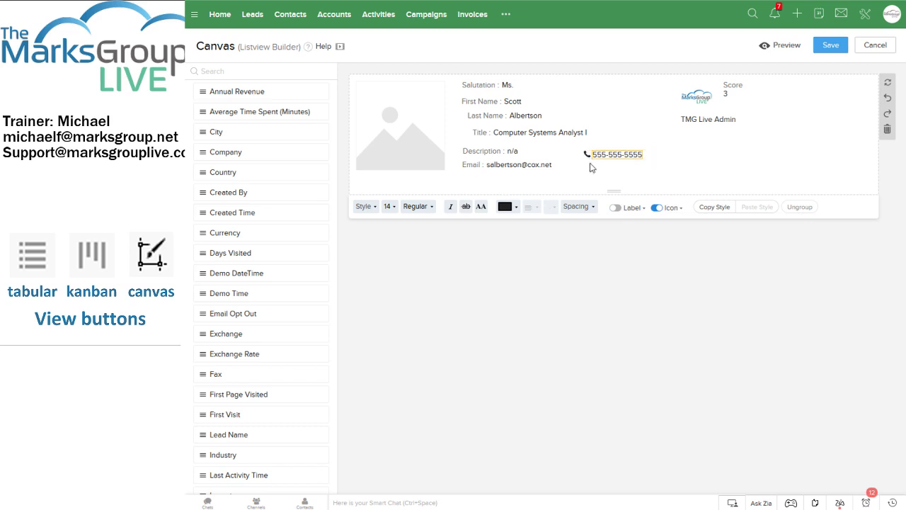
{"action": "left_click", "coordinate": [586, 158]}
Step: Replace the Email field's label with the envelope icon
{"action": "left_click", "coordinate": [493, 161]}
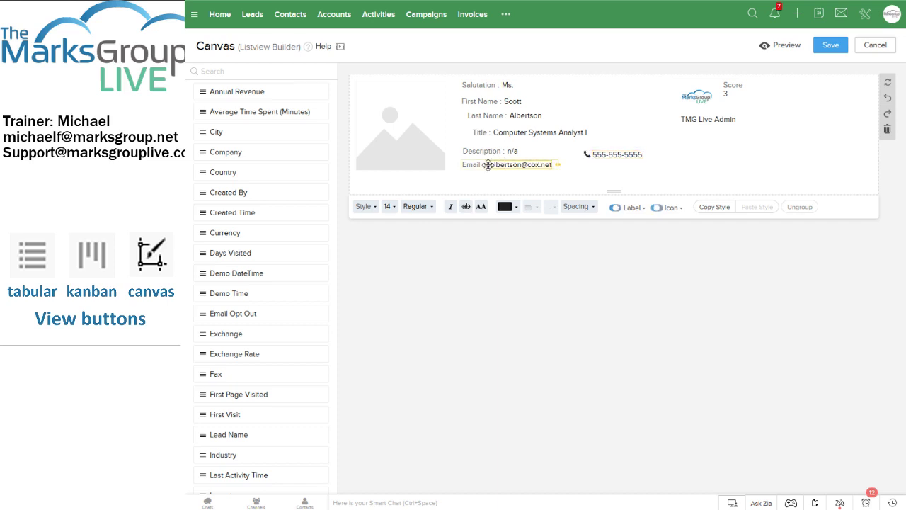
{"action": "left_click", "coordinate": [672, 208]}
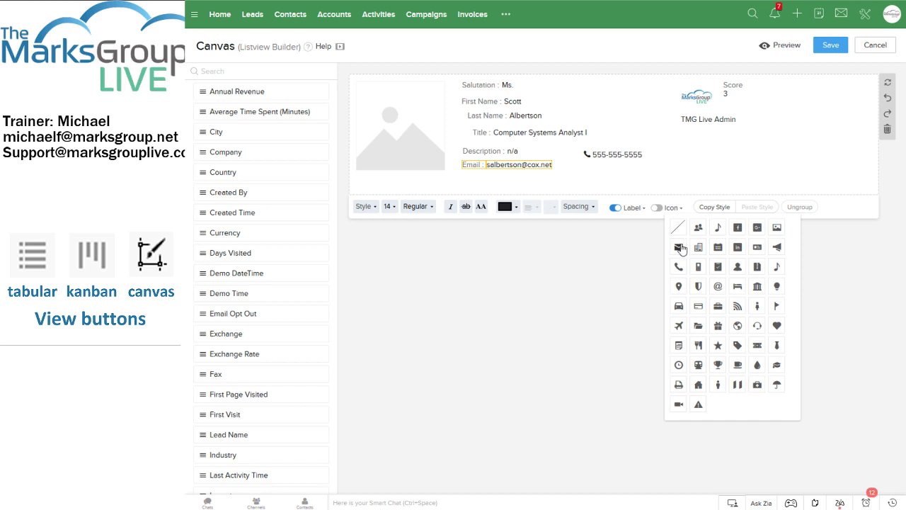
{"action": "left_click", "coordinate": [679, 248]}
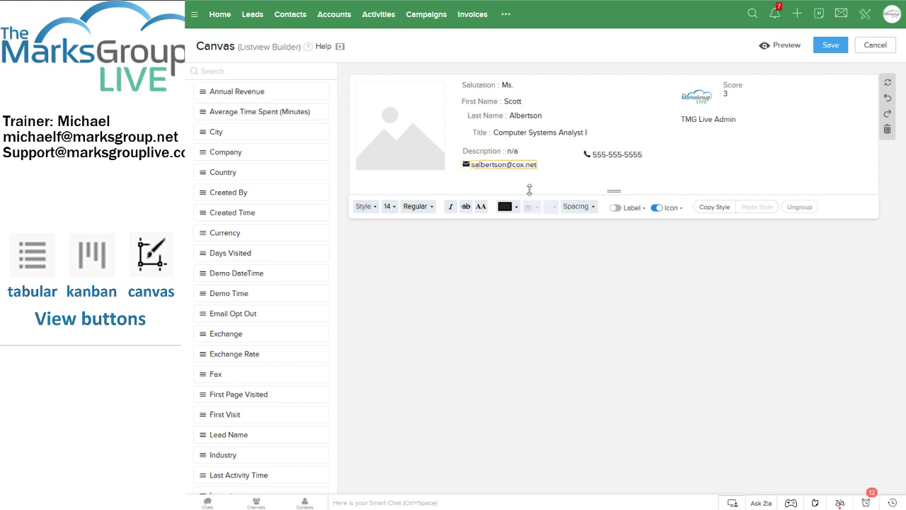
Step: Switch off the icon on the Phone field, and reapply the telephone handset icon
{"action": "left_click", "coordinate": [603, 154]}
{"action": "left_click", "coordinate": [587, 153]}
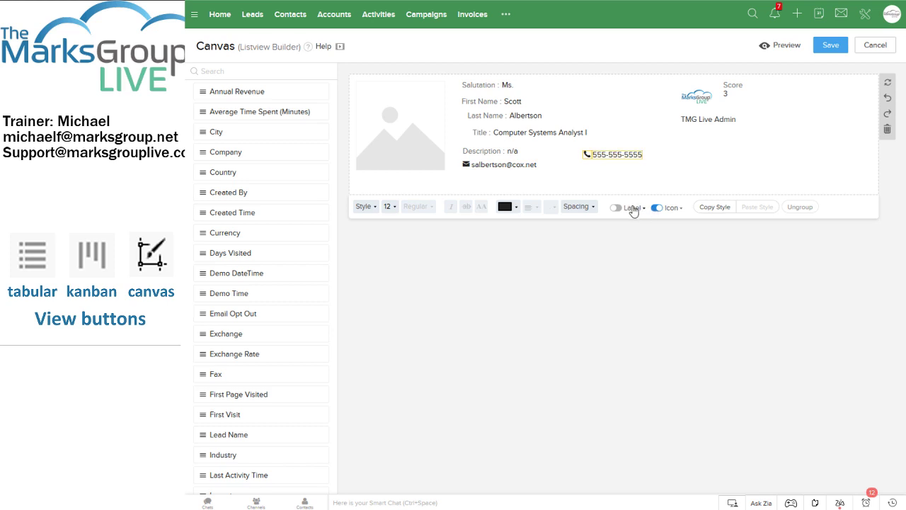
{"action": "left_click", "coordinate": [600, 155]}
{"action": "left_click", "coordinate": [618, 156]}
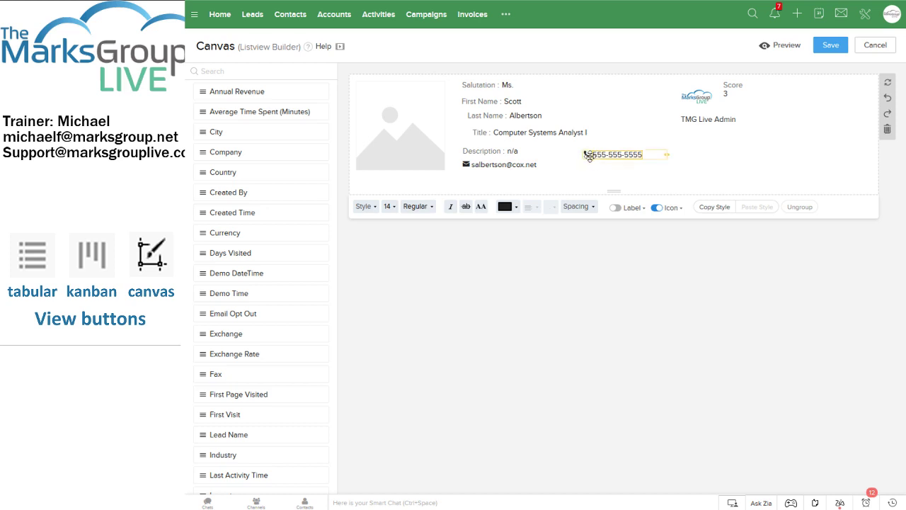
{"action": "left_click", "coordinate": [649, 207]}
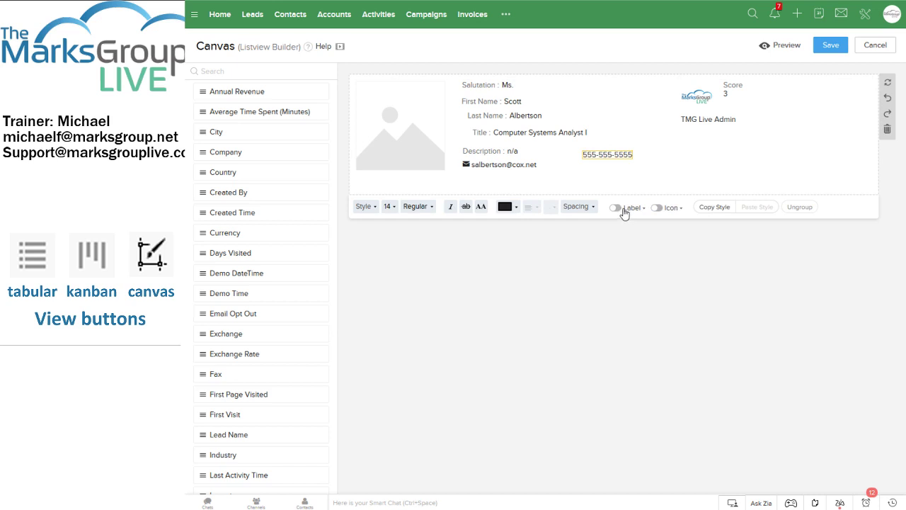
{"action": "left_click", "coordinate": [658, 210]}
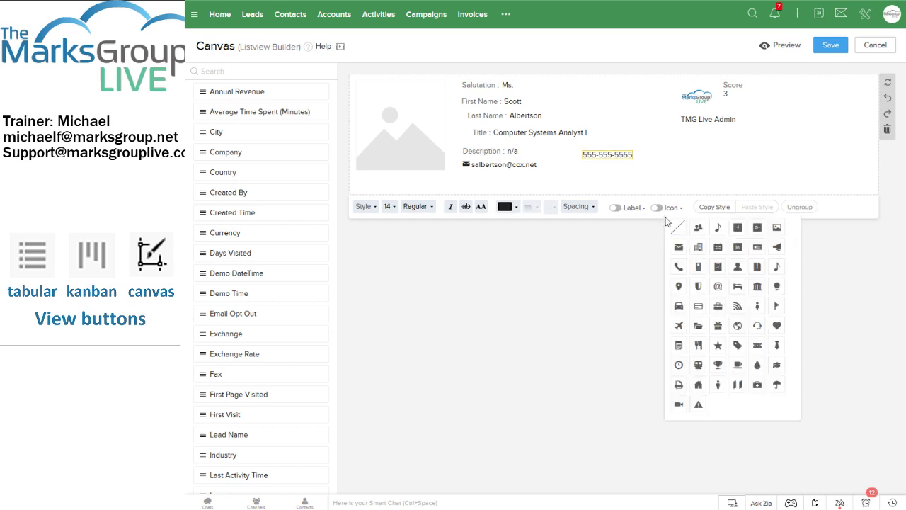
{"action": "left_click", "coordinate": [678, 247]}
{"action": "left_click", "coordinate": [679, 266]}
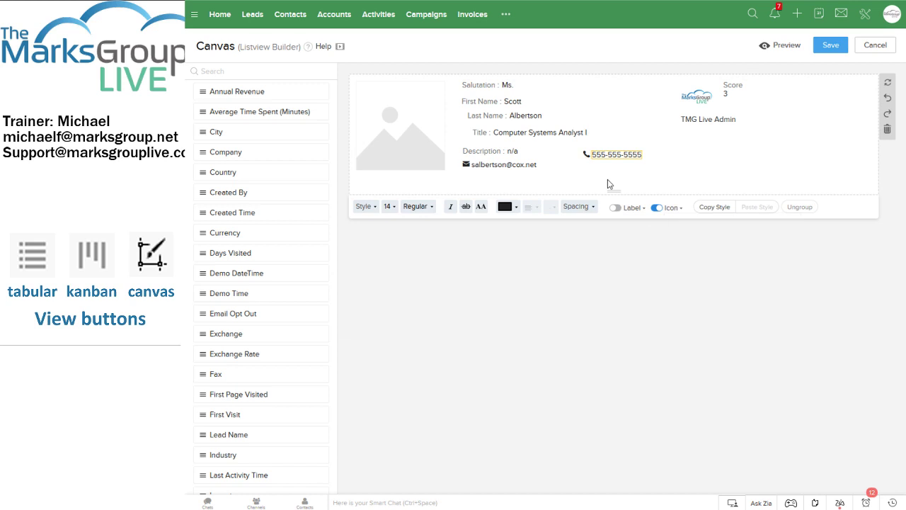
{"action": "left_click", "coordinate": [668, 209]}
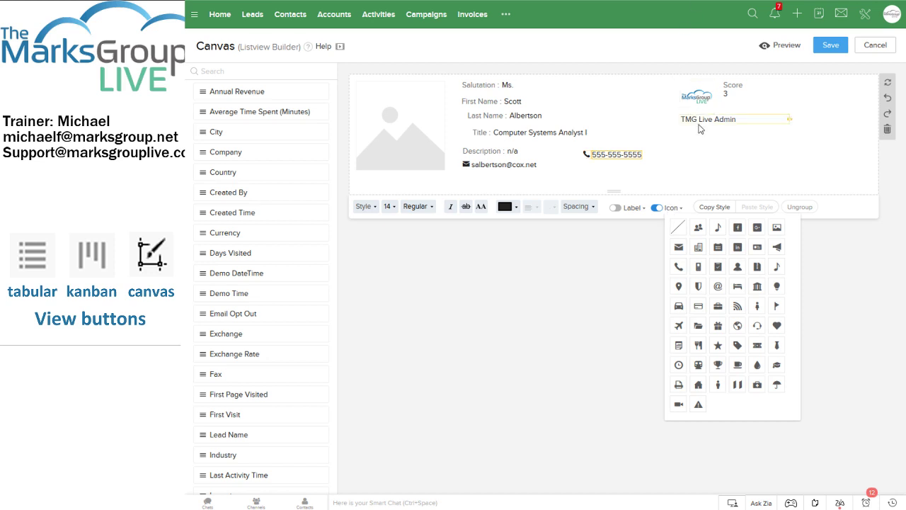
{"action": "left_click", "coordinate": [702, 157]}
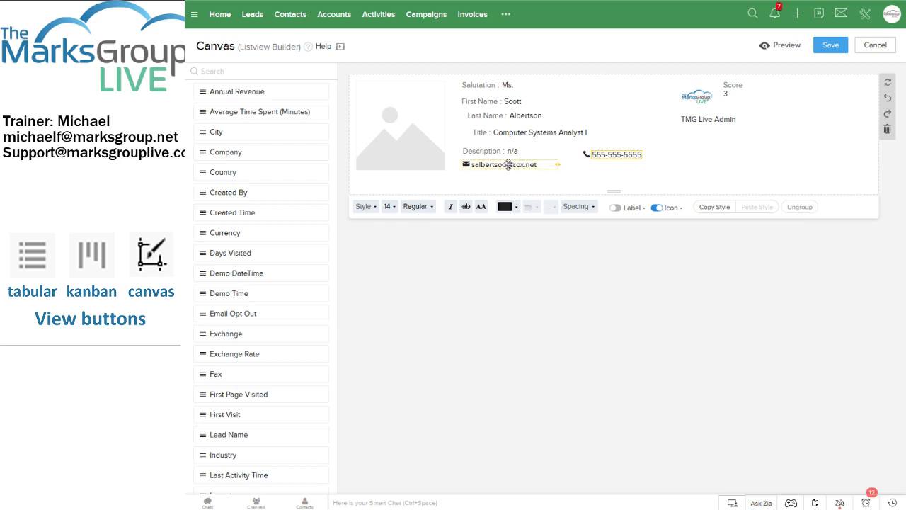
Step: Move Email below the lead owner's name and Description below the lead image, and extend the canvas record area downward
{"action": "left_click_drag", "start_coordinate": [491, 165], "coordinate": [701, 165]}
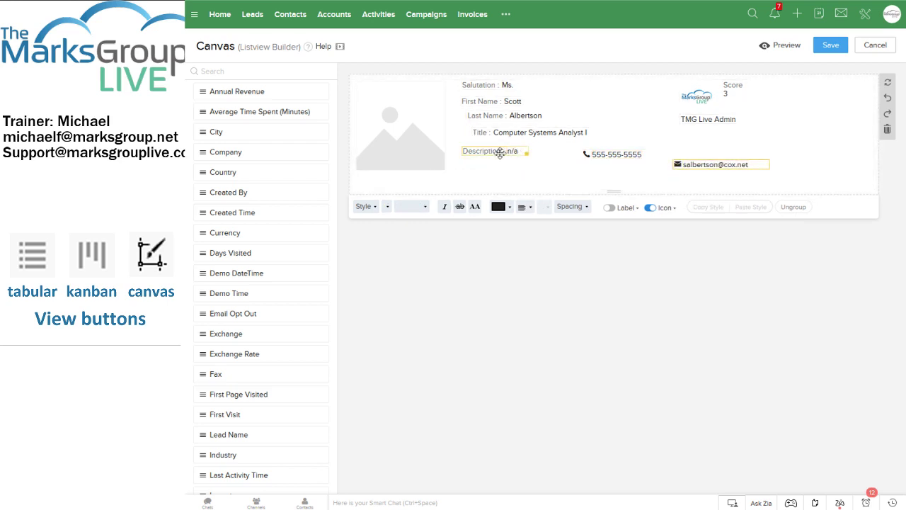
{"action": "left_click_drag", "start_coordinate": [498, 151], "coordinate": [389, 182]}
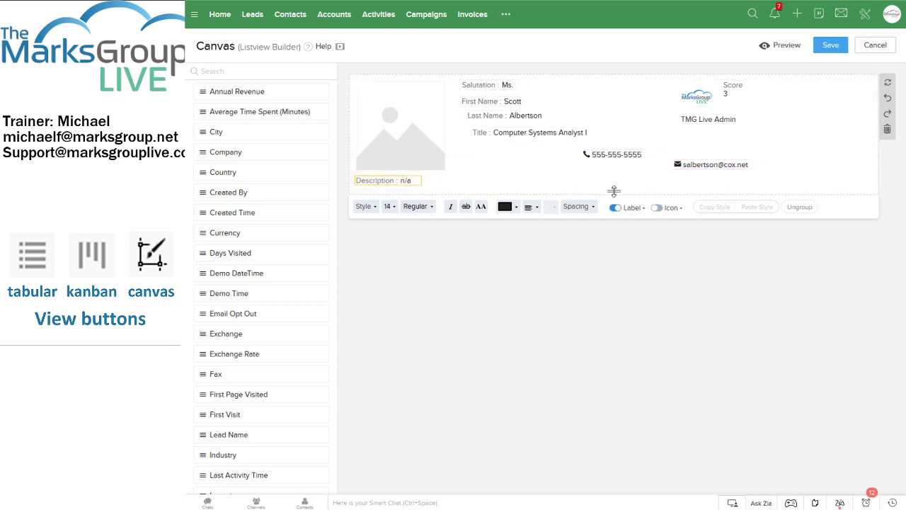
{"action": "left_click_drag", "start_coordinate": [610, 193], "coordinate": [610, 234]}
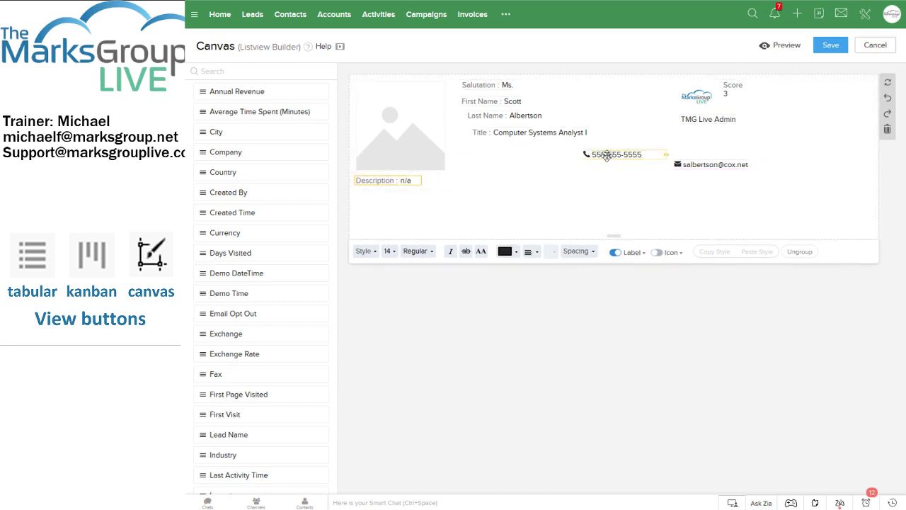
Step: Align Salutation, First Name, Last Name, Title, Phone and Email in one column directly beside the lead image
{"action": "left_click_drag", "start_coordinate": [476, 86], "coordinate": [470, 104]}
{"action": "left_click_drag", "start_coordinate": [504, 136], "coordinate": [482, 131]}
{"action": "left_click_drag", "start_coordinate": [594, 154], "coordinate": [463, 149]}
{"action": "left_click_drag", "start_coordinate": [697, 161], "coordinate": [473, 165]}
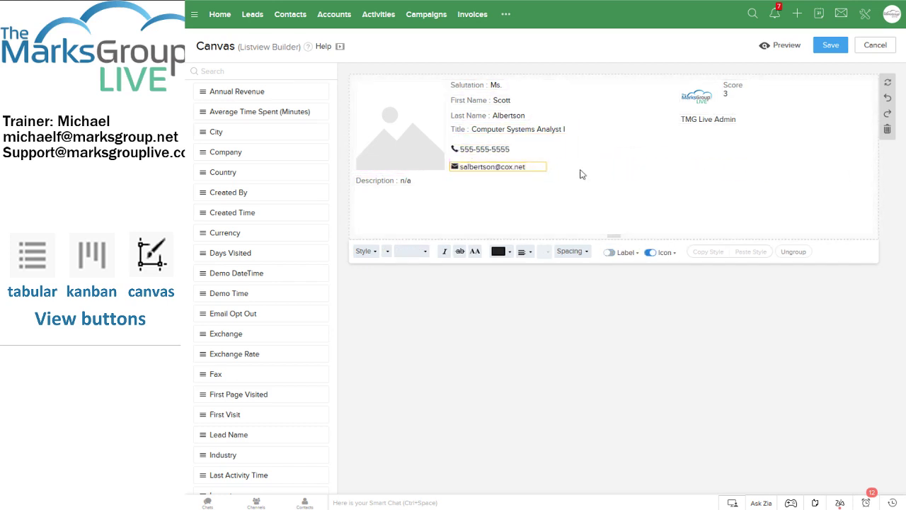
{"action": "left_click", "coordinate": [585, 172]}
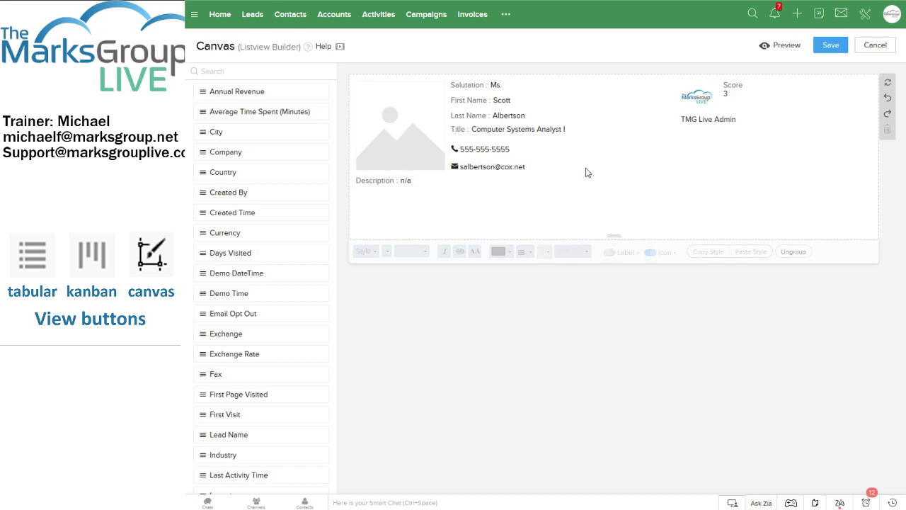
Step: Enlarge the Description box to several lines high across most of the record, and widen First Name toward the lead owner image
{"action": "left_click", "coordinate": [409, 182]}
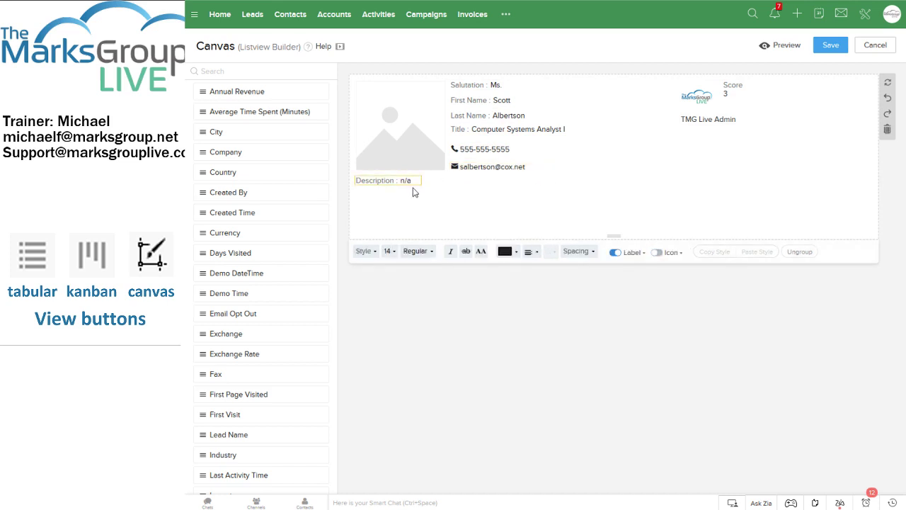
{"action": "left_click_drag", "start_coordinate": [422, 185], "coordinate": [646, 225]}
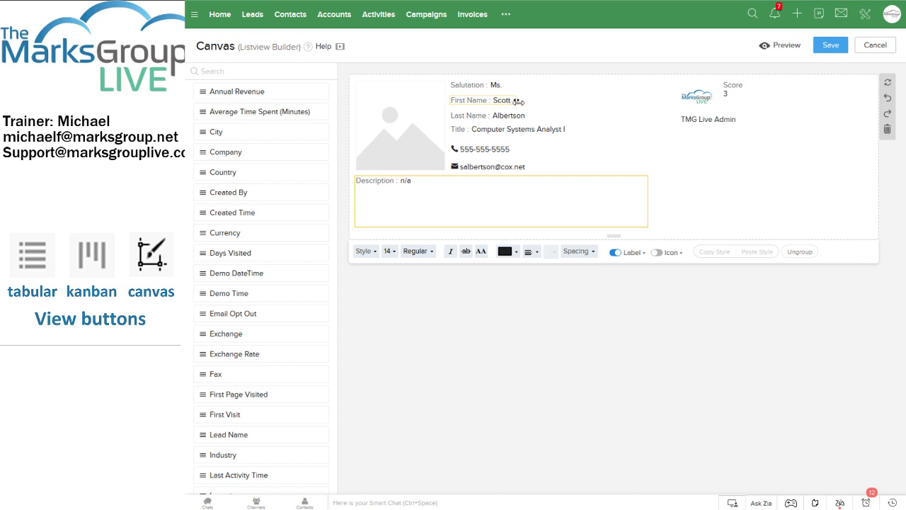
{"action": "left_click_drag", "start_coordinate": [518, 101], "coordinate": [642, 107]}
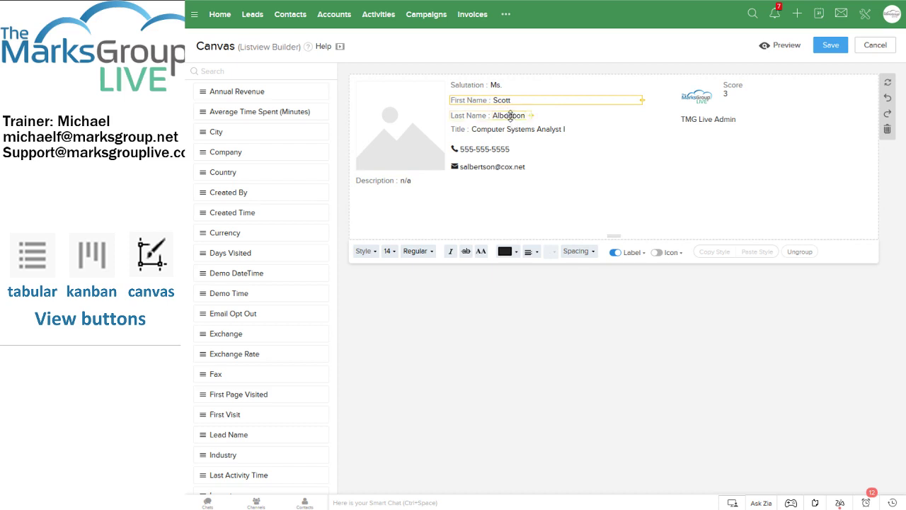
Step: Widen the Last Name field to about the same width as First Name
{"action": "left_click_drag", "start_coordinate": [532, 116], "coordinate": [646, 126]}
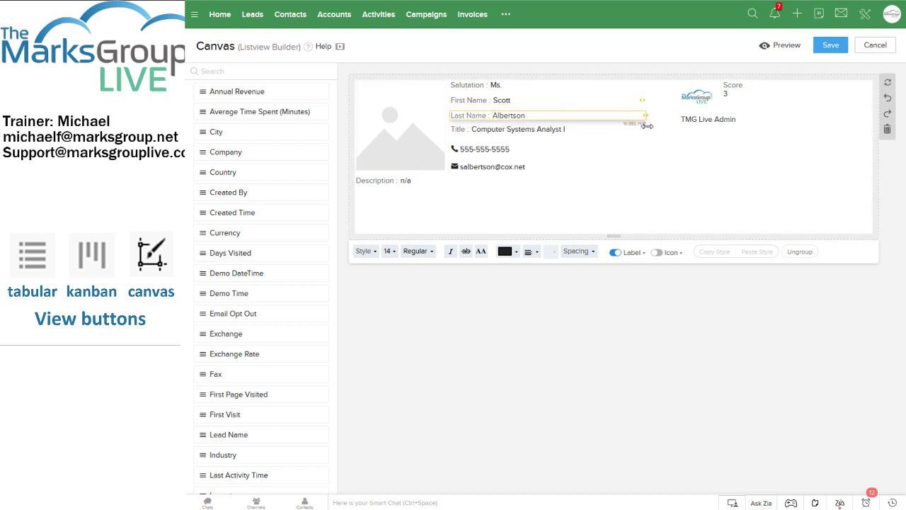
{"action": "left_click", "coordinate": [644, 153]}
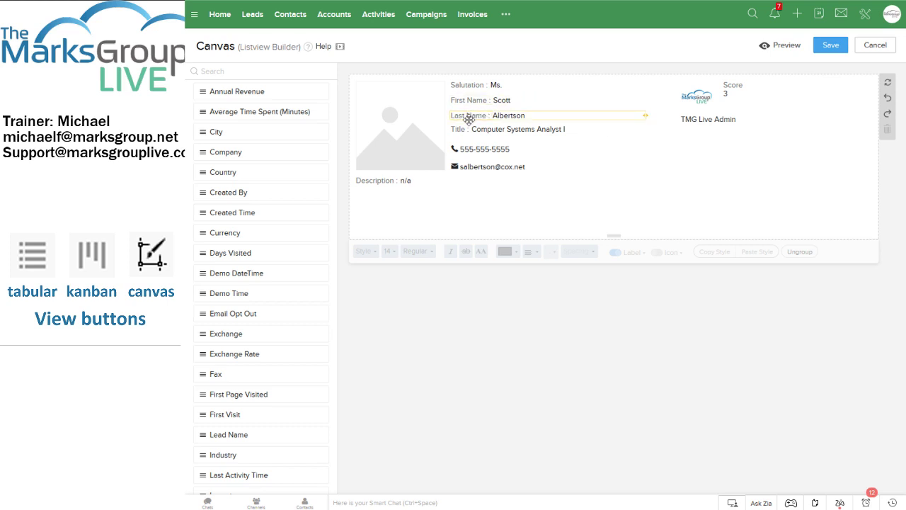
Step: Examine how the labels and values of Salutation, First Name and Last Name can be selected separately or as whole fields for formatting
{"action": "left_click", "coordinate": [468, 120]}
{"action": "left_click", "coordinate": [468, 117]}
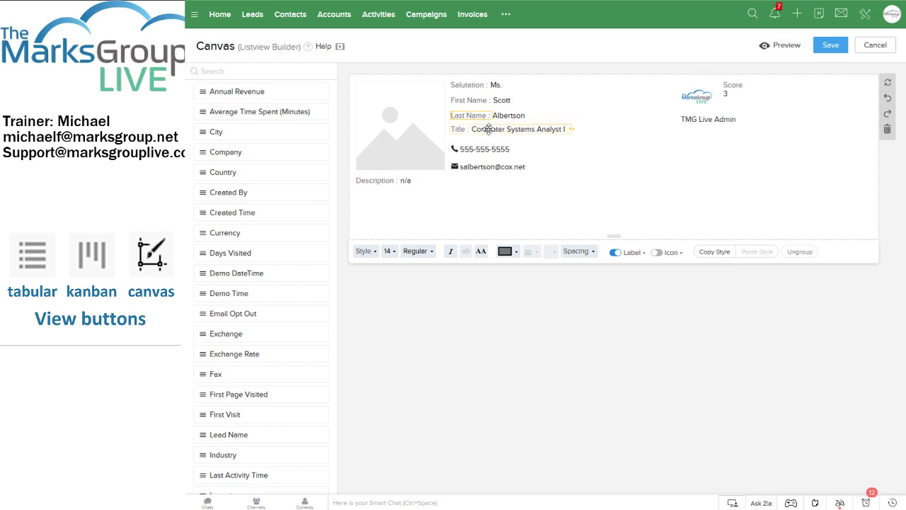
{"action": "left_click", "coordinate": [464, 99]}
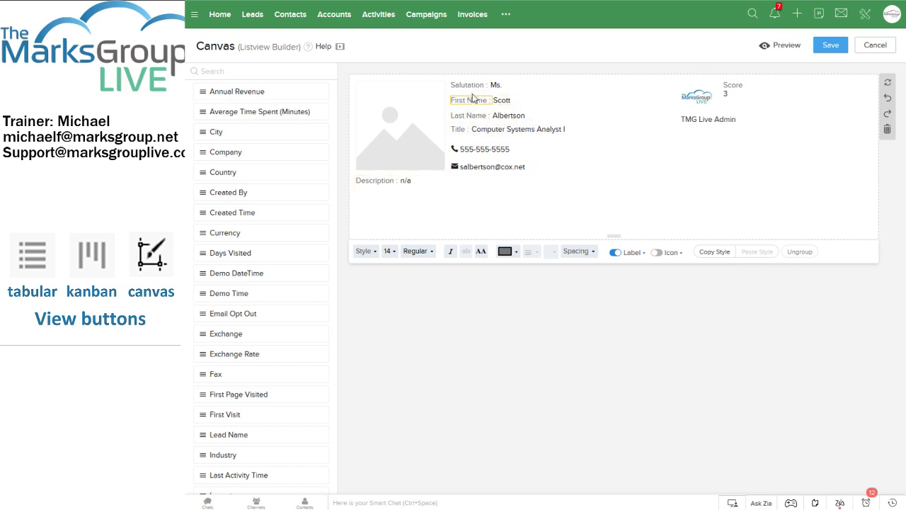
{"action": "left_click", "coordinate": [469, 85]}
{"action": "left_click", "coordinate": [497, 85]}
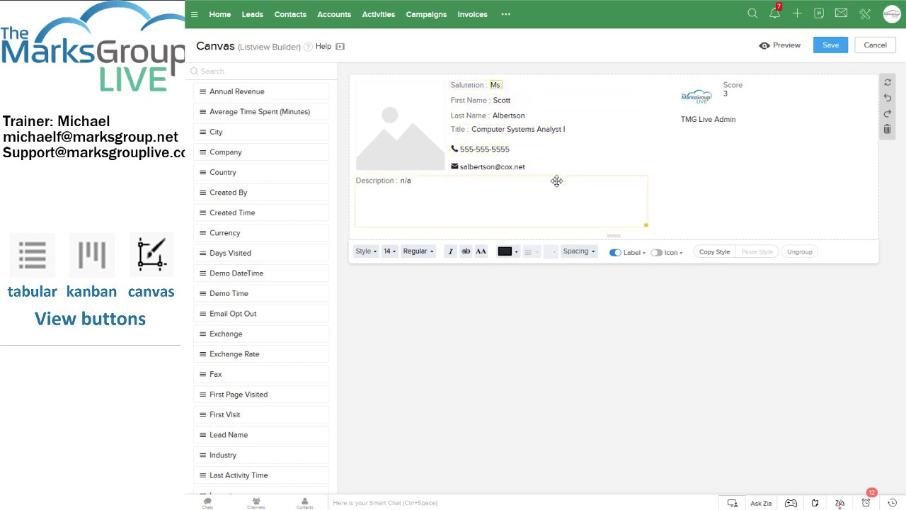
{"action": "left_click", "coordinate": [502, 100]}
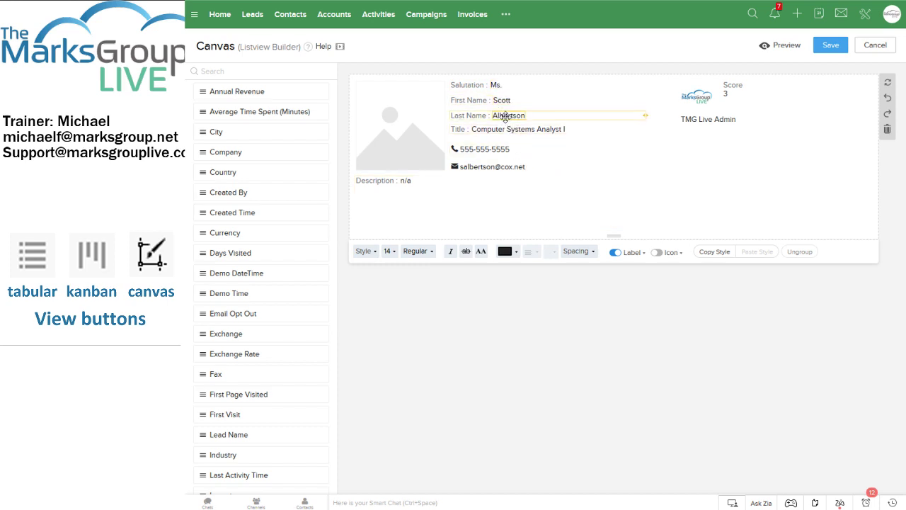
{"action": "left_click", "coordinate": [469, 117]}
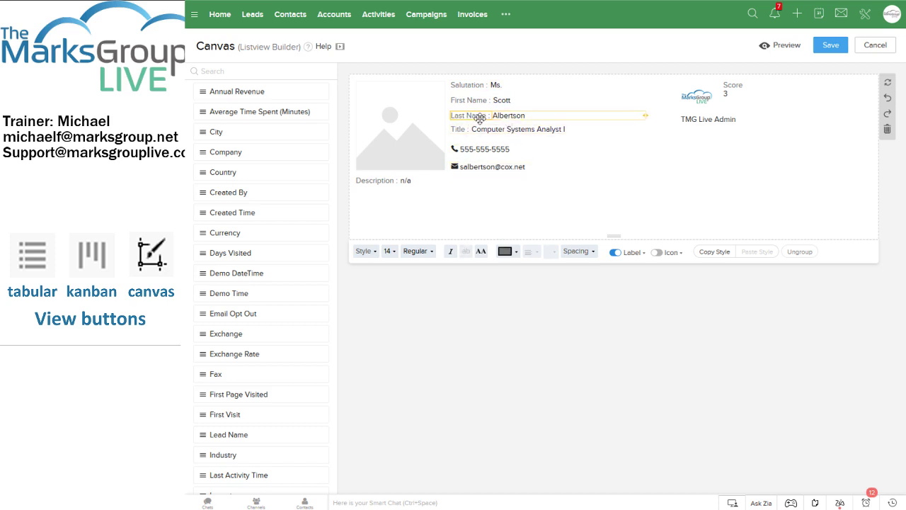
{"action": "left_click", "coordinate": [502, 115]}
{"action": "left_click", "coordinate": [552, 117]}
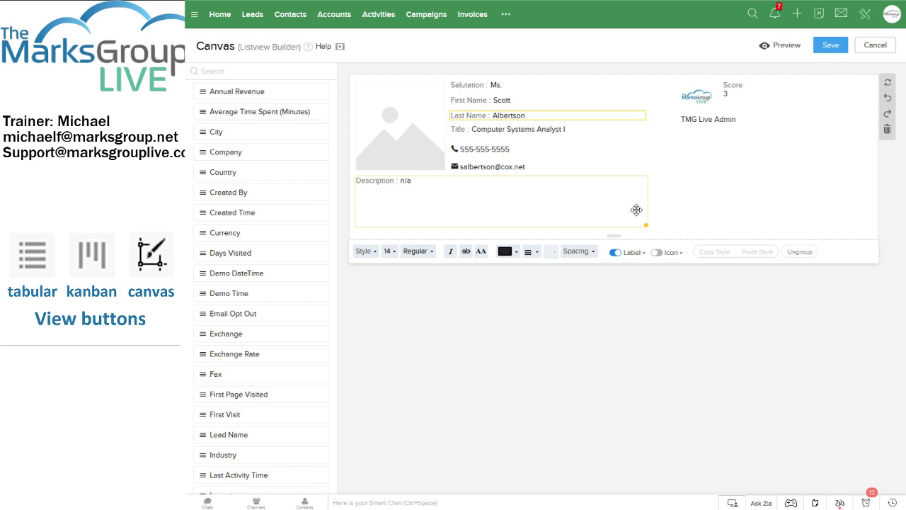
Step: Set the text colour of the Salutation label to red, hex b92b27
{"action": "left_click", "coordinate": [462, 85]}
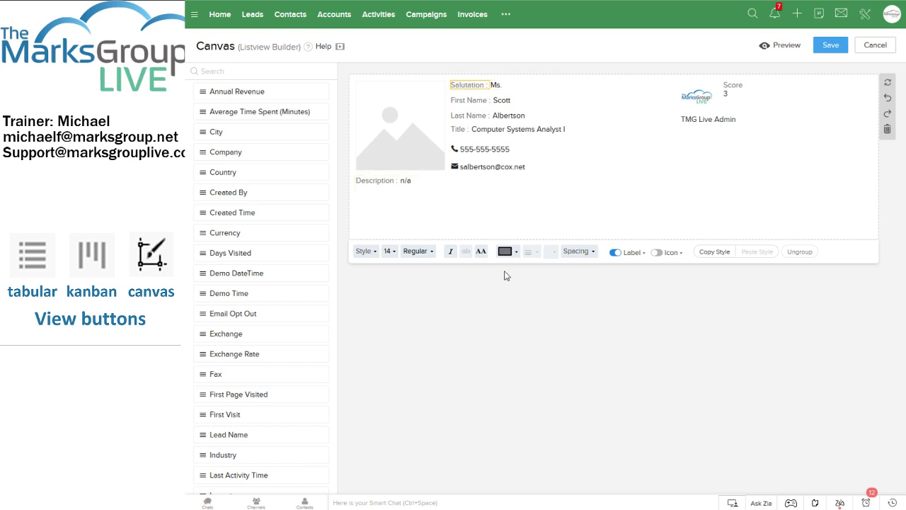
{"action": "left_click", "coordinate": [511, 252]}
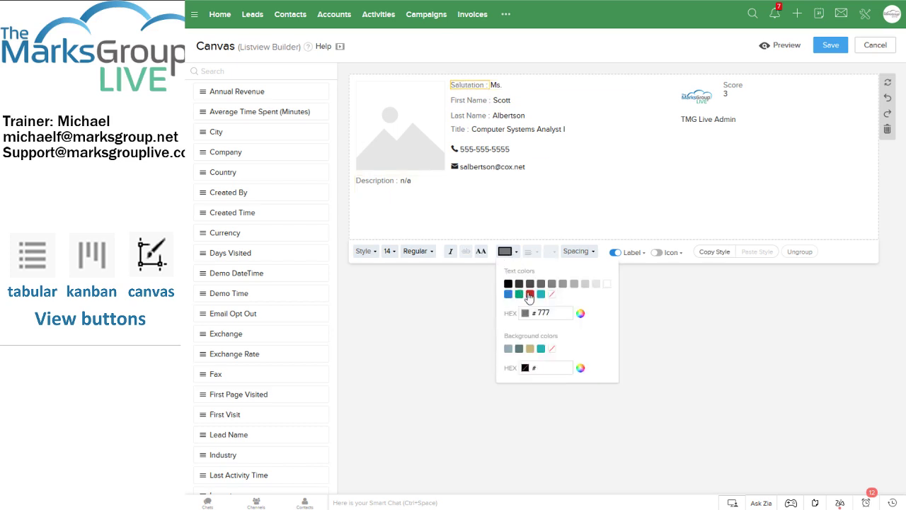
{"action": "left_click", "coordinate": [529, 294]}
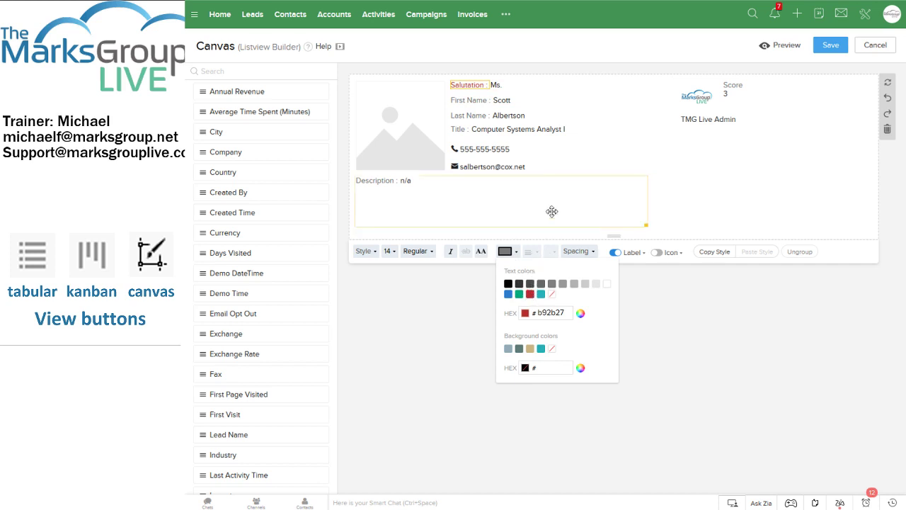
Step: Set the font weight of the Salutation value to Semibold
{"action": "left_click", "coordinate": [495, 84]}
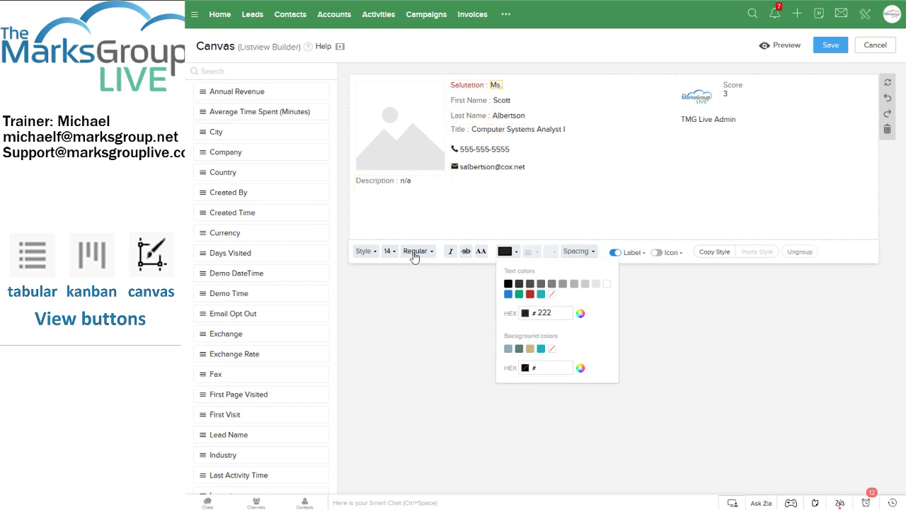
{"action": "left_click", "coordinate": [370, 253]}
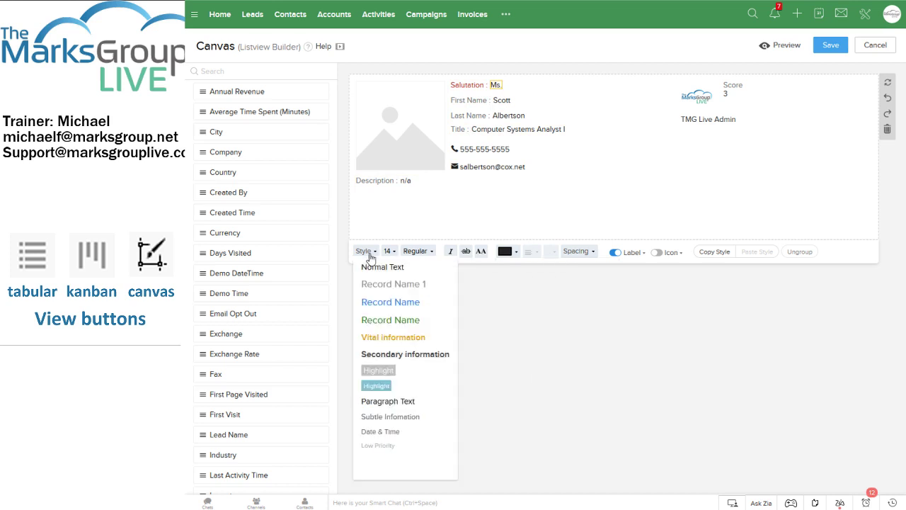
{"action": "left_click", "coordinate": [415, 252]}
{"action": "left_click", "coordinate": [421, 316]}
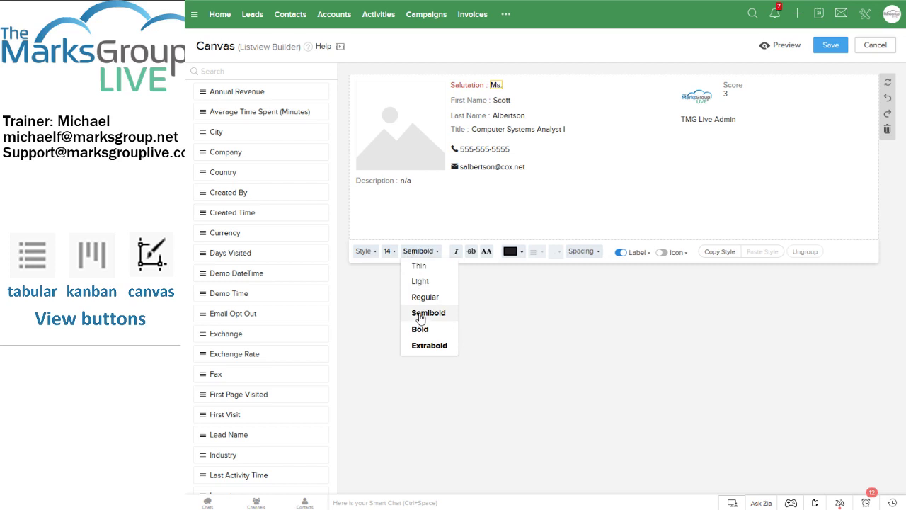
{"action": "left_click", "coordinate": [584, 168]}
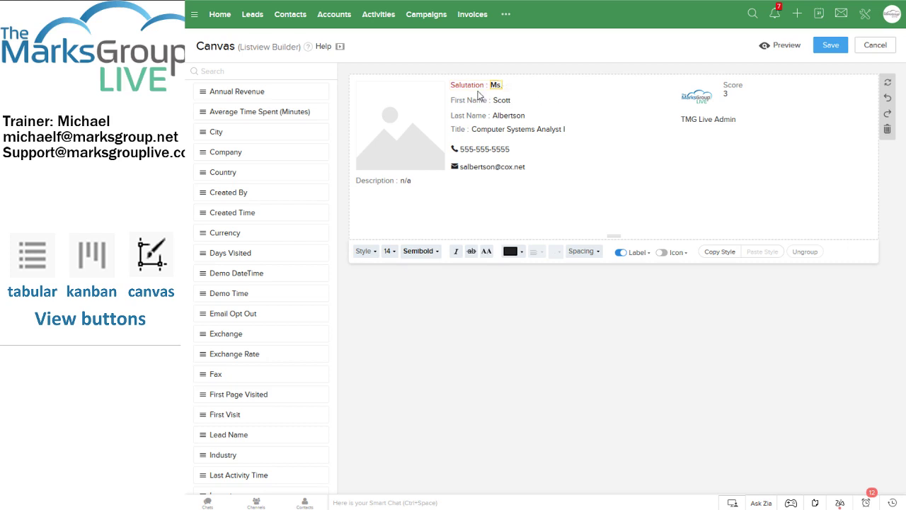
Step: Widen the Salutation field slightly and set the font size of its label and value to 16px
{"action": "left_click", "coordinate": [530, 89]}
{"action": "left_click", "coordinate": [502, 85]}
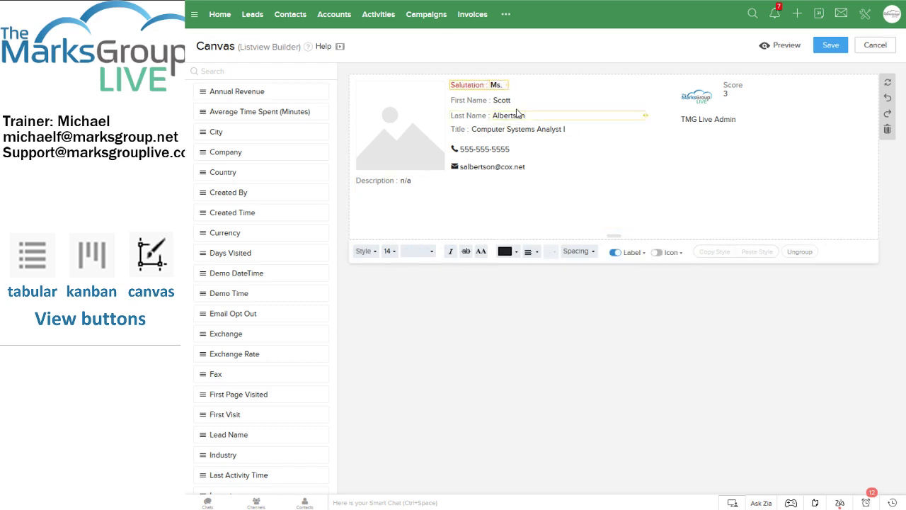
{"action": "left_click_drag", "start_coordinate": [508, 85], "coordinate": [535, 86]}
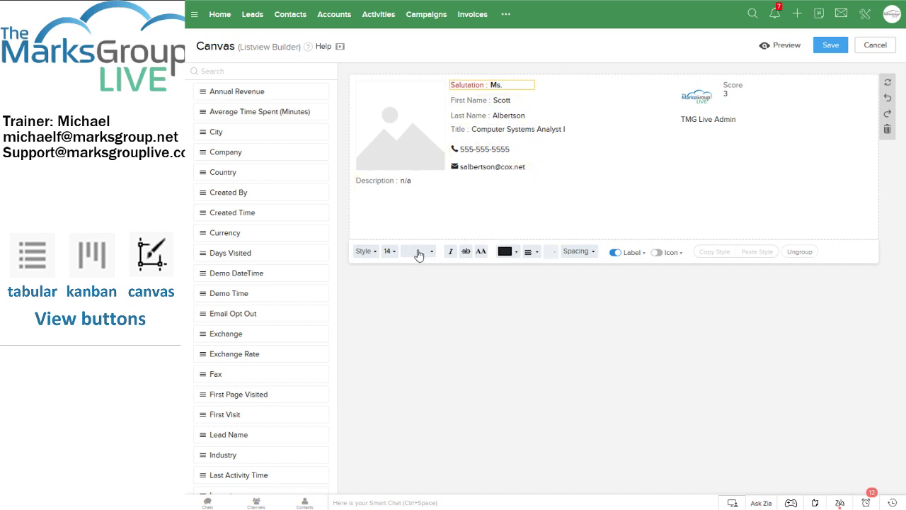
{"action": "left_click", "coordinate": [395, 253]}
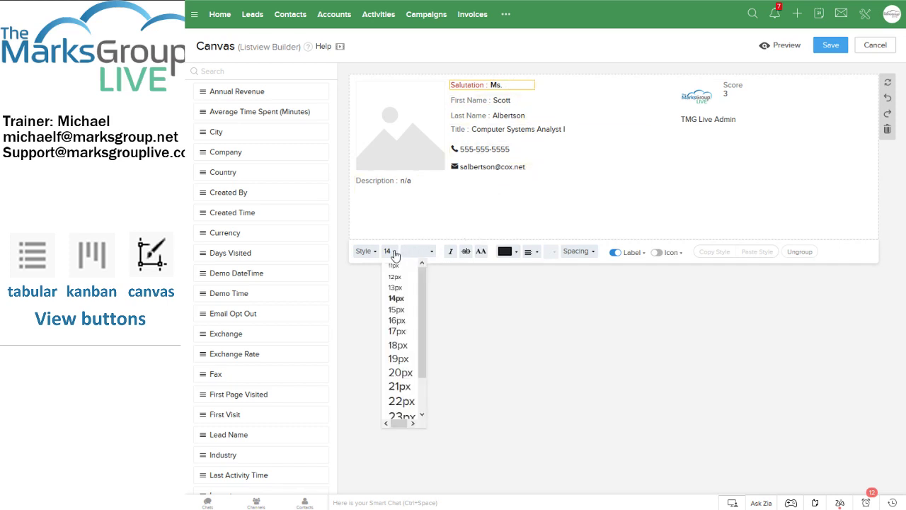
{"action": "left_click", "coordinate": [397, 320]}
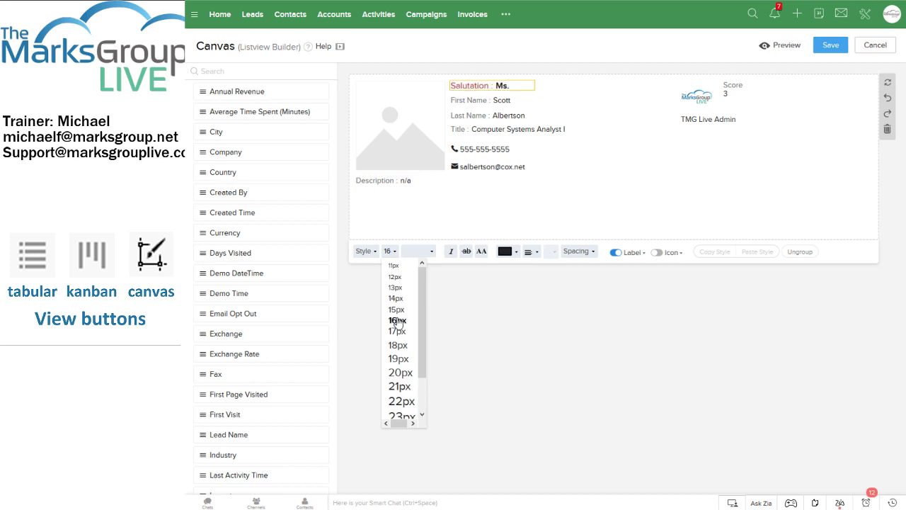
{"action": "left_click", "coordinate": [589, 151]}
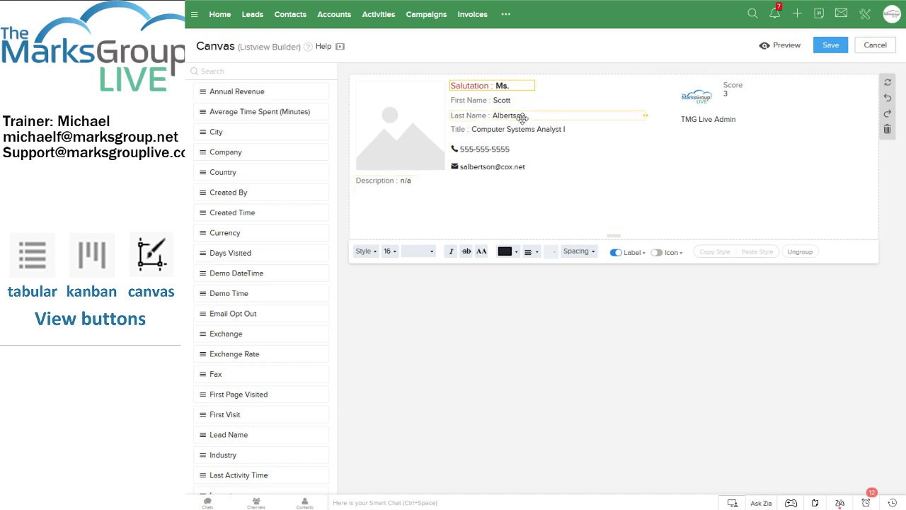
Step: Copy the Salutation label's style onto the First Name, Last Name and Title labels
{"action": "left_click", "coordinate": [472, 86]}
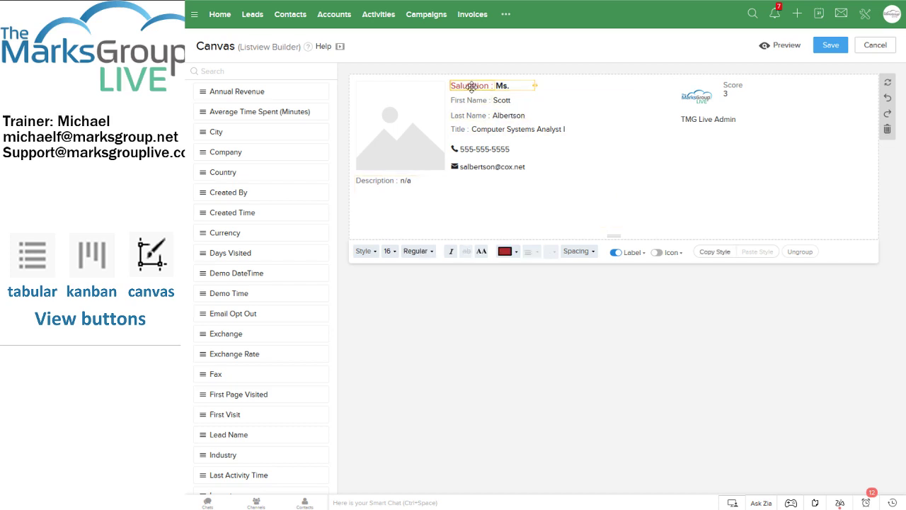
{"action": "left_click", "coordinate": [502, 85]}
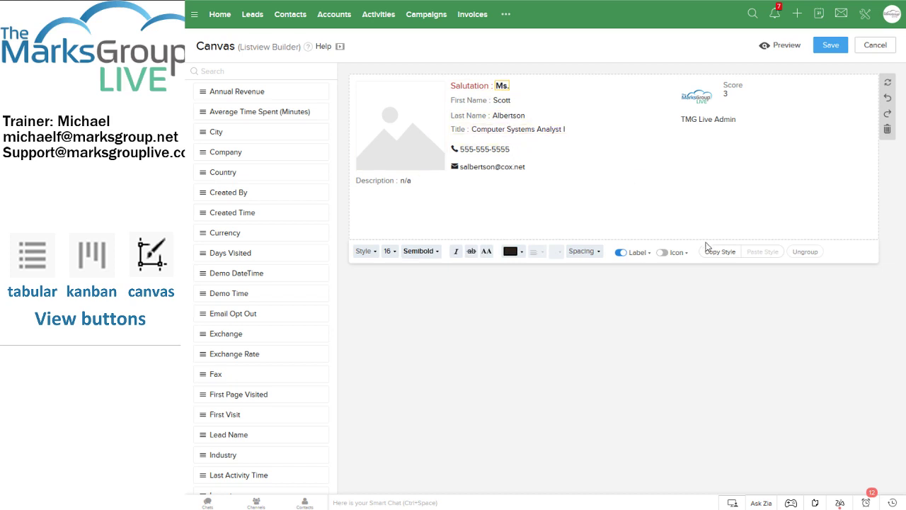
{"action": "left_click", "coordinate": [464, 85]}
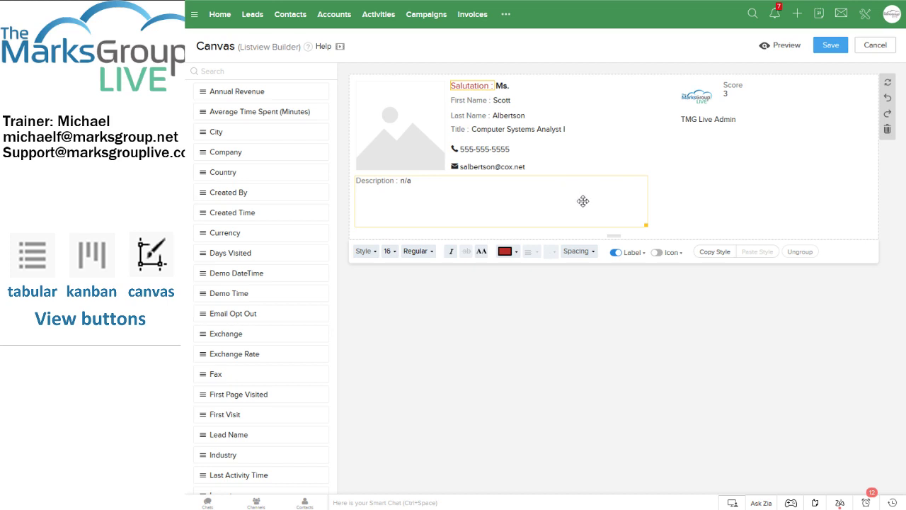
{"action": "left_click", "coordinate": [705, 257]}
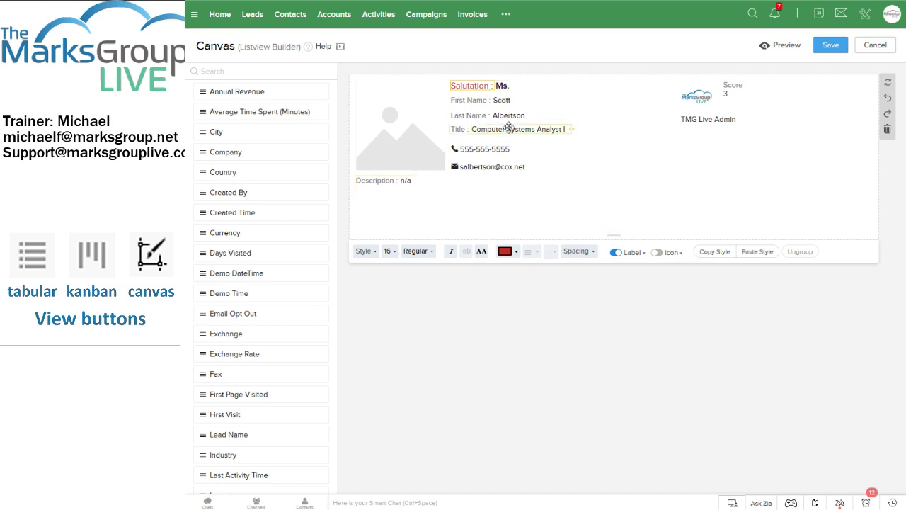
{"action": "left_click", "coordinate": [469, 100]}
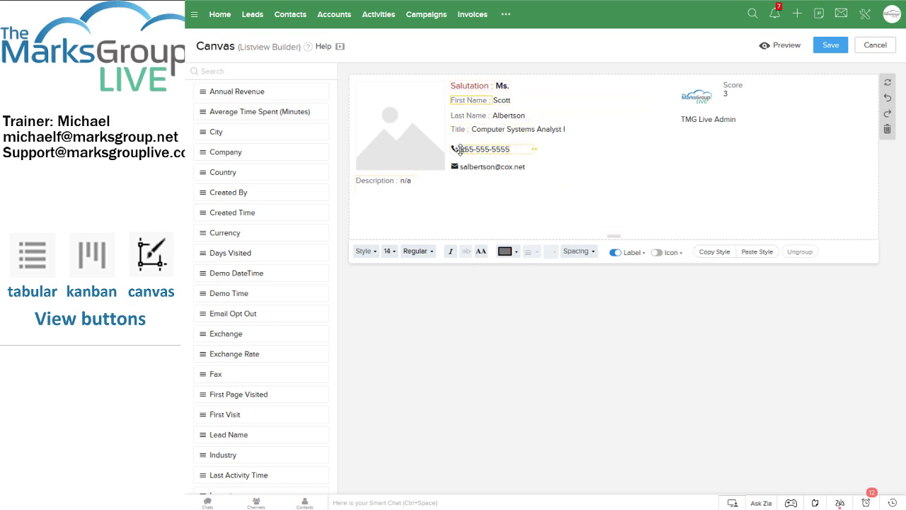
{"action": "left_click", "coordinate": [466, 116], "text": "ctrl"}
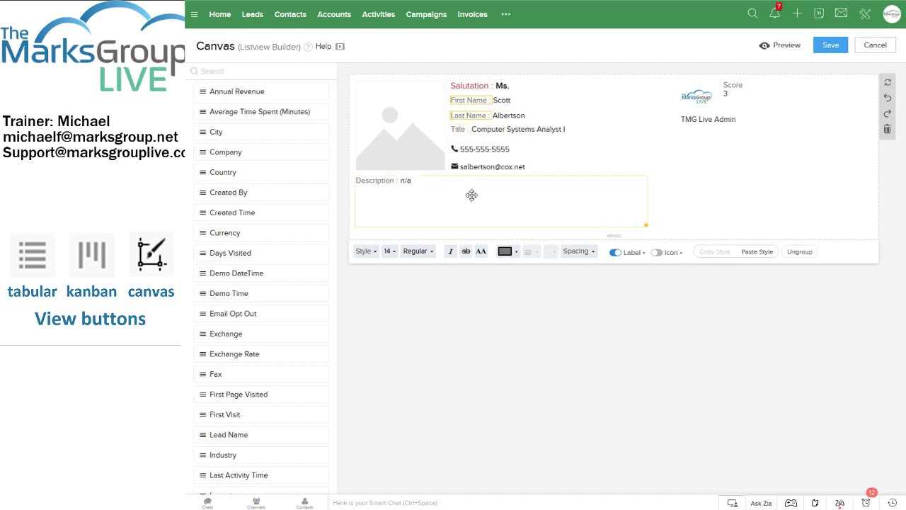
{"action": "left_click", "coordinate": [462, 128], "text": "ctrl"}
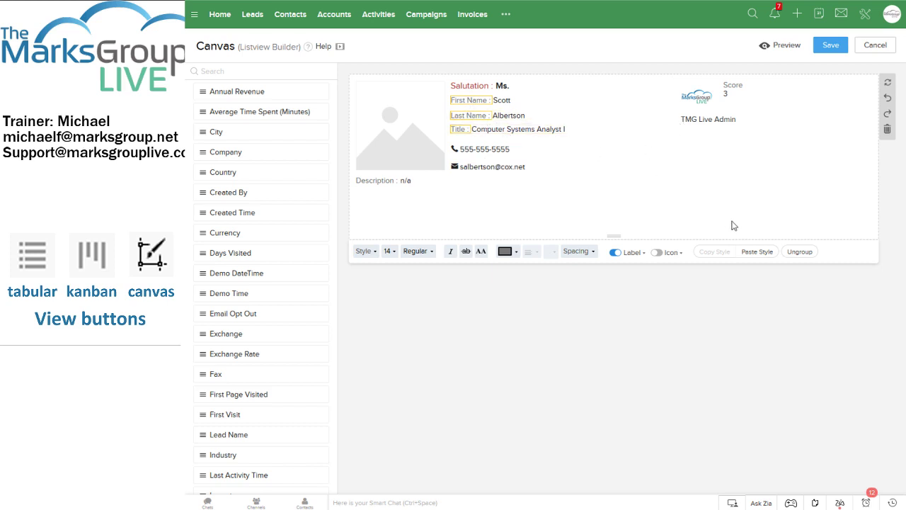
{"action": "left_click", "coordinate": [757, 254]}
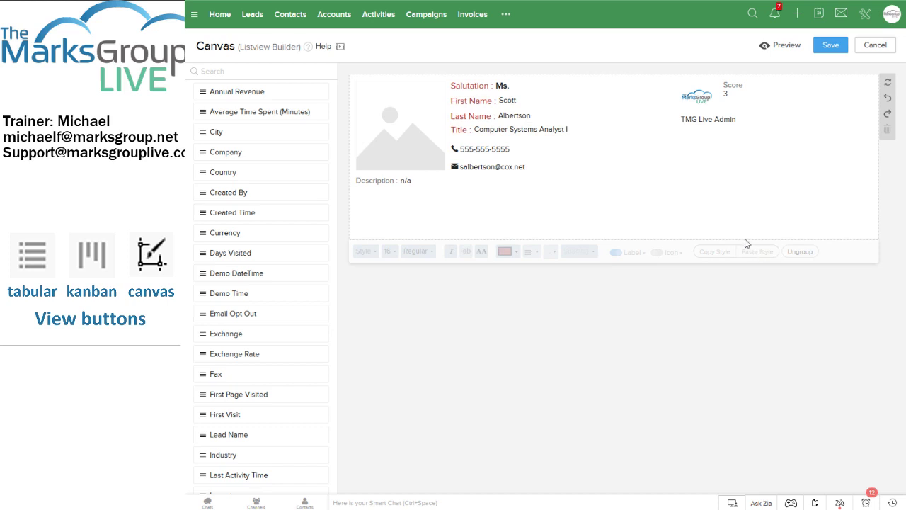
{"action": "left_click", "coordinate": [501, 85]}
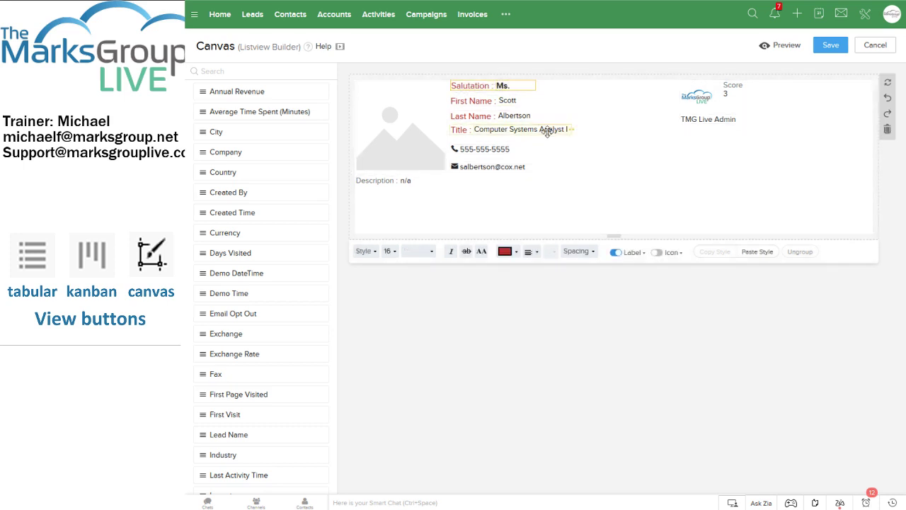
{"action": "left_click", "coordinate": [501, 86]}
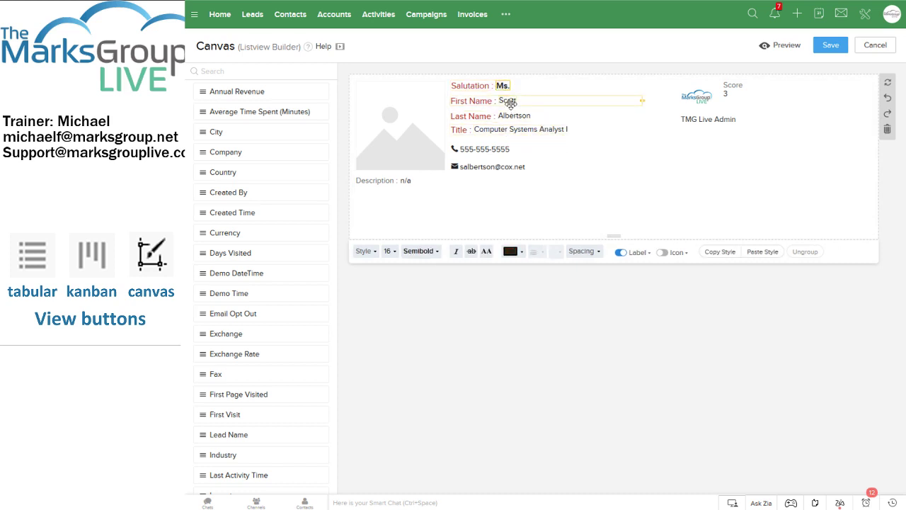
{"action": "left_click", "coordinate": [509, 101], "text": "ctrl"}
{"action": "left_click", "coordinate": [514, 115], "text": "ctrl"}
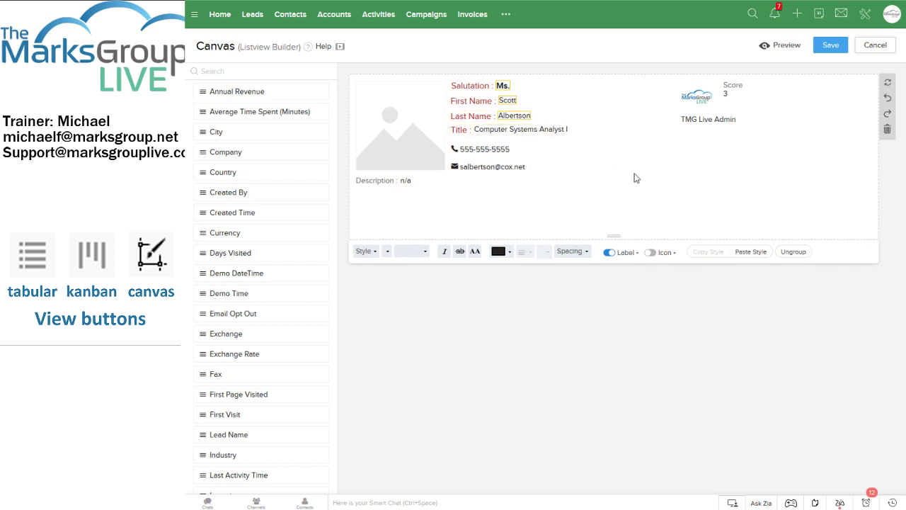
{"action": "left_click", "coordinate": [543, 130], "text": "ctrl"}
Step: Copy the Salutation value's style onto the First Name, Last Name and Title values
{"action": "left_click", "coordinate": [524, 85]}
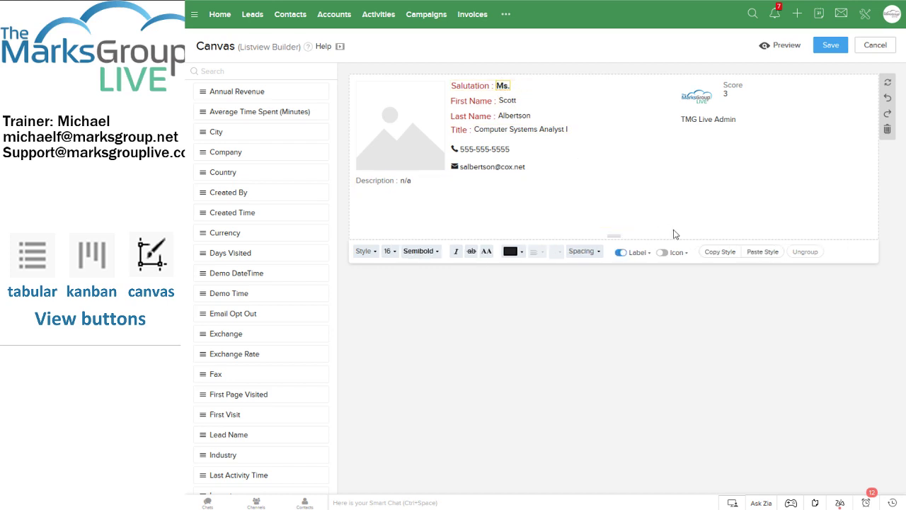
{"action": "left_click", "coordinate": [508, 100]}
{"action": "left_click", "coordinate": [511, 116], "text": "ctrl"}
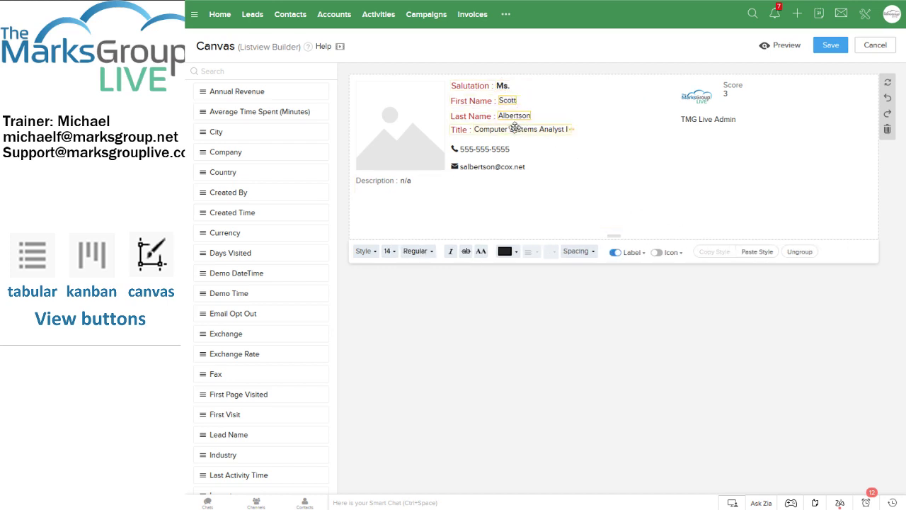
{"action": "left_click", "coordinate": [516, 129], "text": "ctrl"}
{"action": "left_click", "coordinate": [760, 252]}
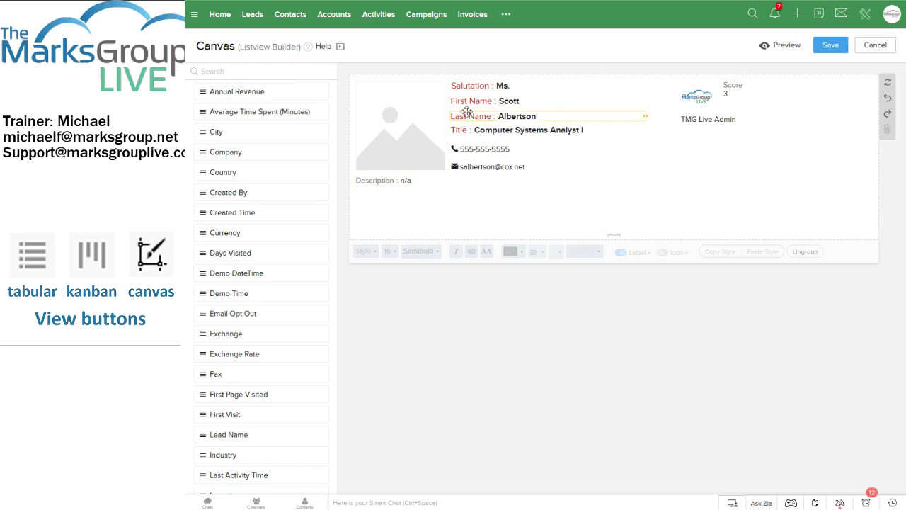
Step: Move First Name, Last Name and Title slightly upward so the rows sit evenly spaced beneath Salutation
{"action": "left_click_drag", "start_coordinate": [464, 104], "coordinate": [472, 125]}
{"action": "left_click", "coordinate": [629, 150]}
{"action": "left_click", "coordinate": [629, 162]}
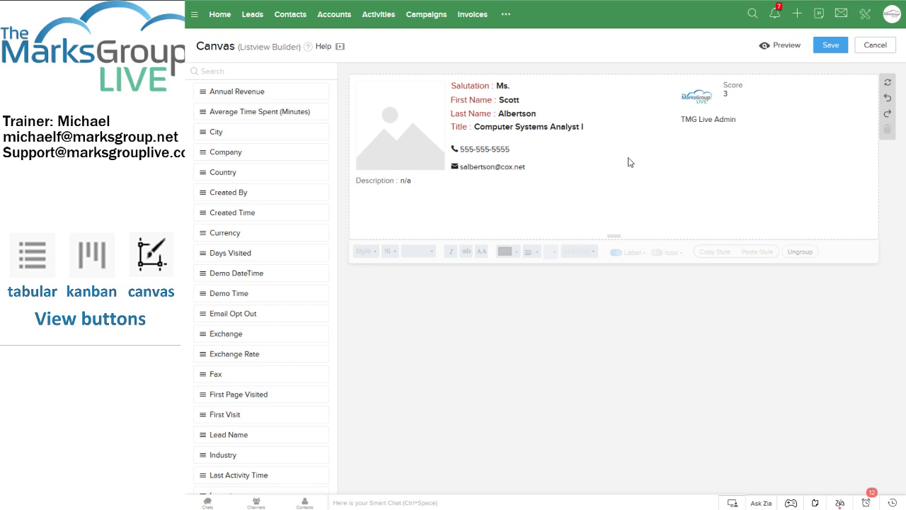
Step: Look at the spacing settings of the Salutation label
{"action": "left_click_drag", "start_coordinate": [461, 84], "coordinate": [464, 94]}
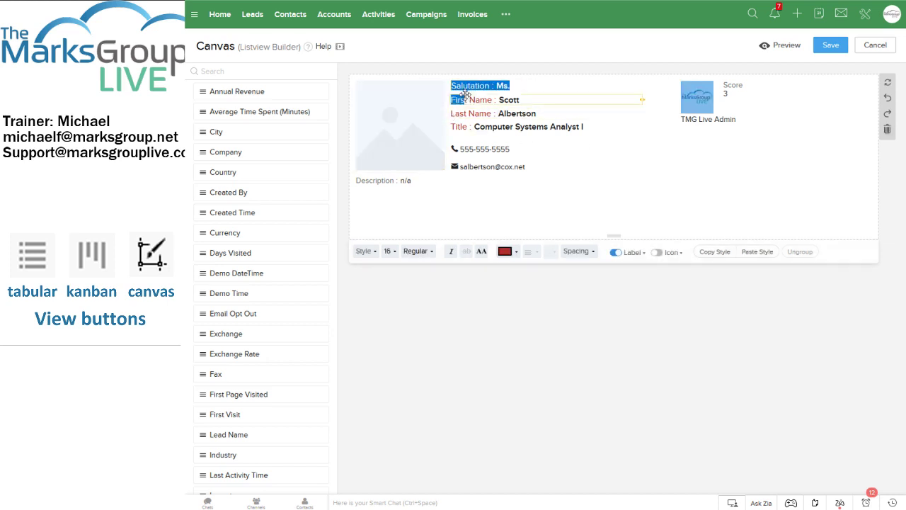
{"action": "left_click", "coordinate": [592, 255]}
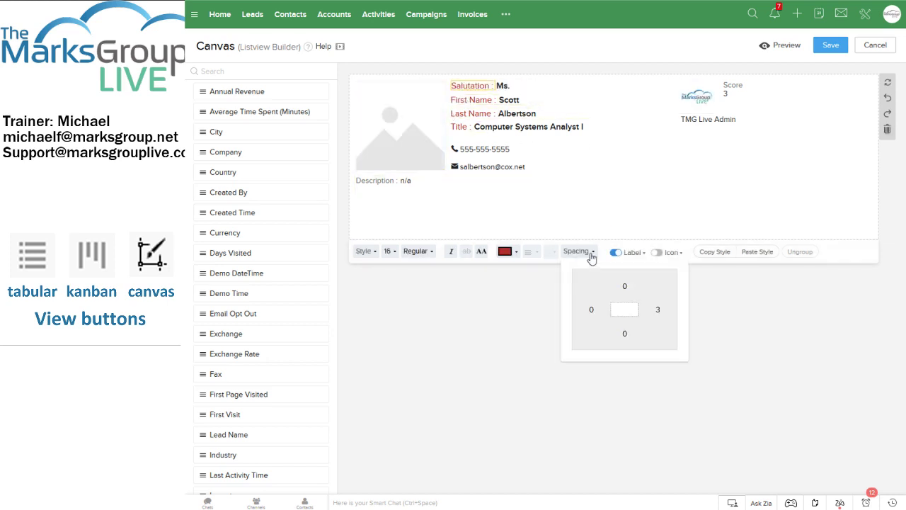
{"action": "left_click", "coordinate": [728, 197]}
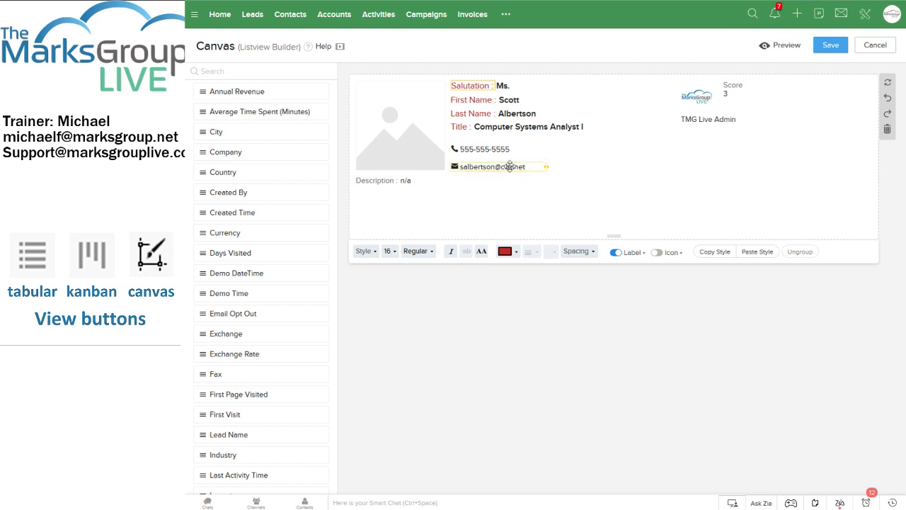
Step: Set the phone and email values to the Bold font weight
{"action": "left_click", "coordinate": [494, 148]}
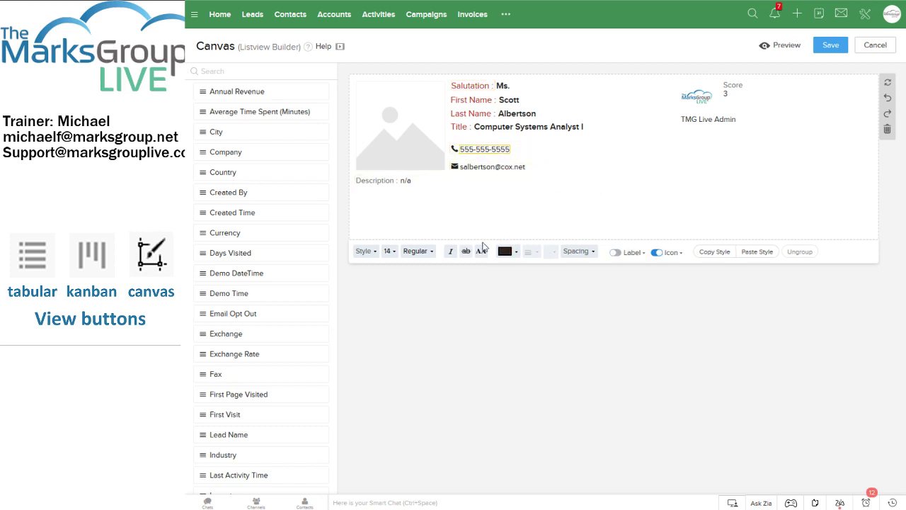
{"action": "left_click", "coordinate": [413, 253]}
{"action": "left_click", "coordinate": [420, 329]}
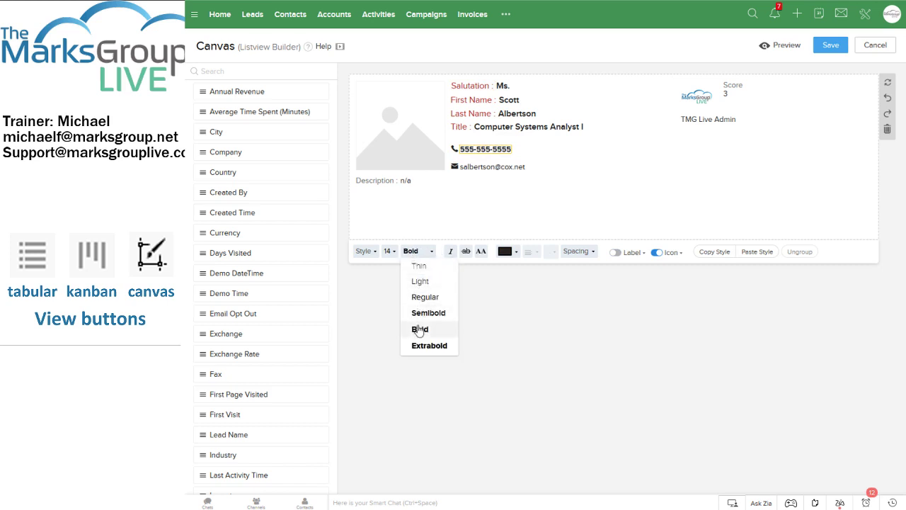
{"action": "left_click", "coordinate": [482, 170]}
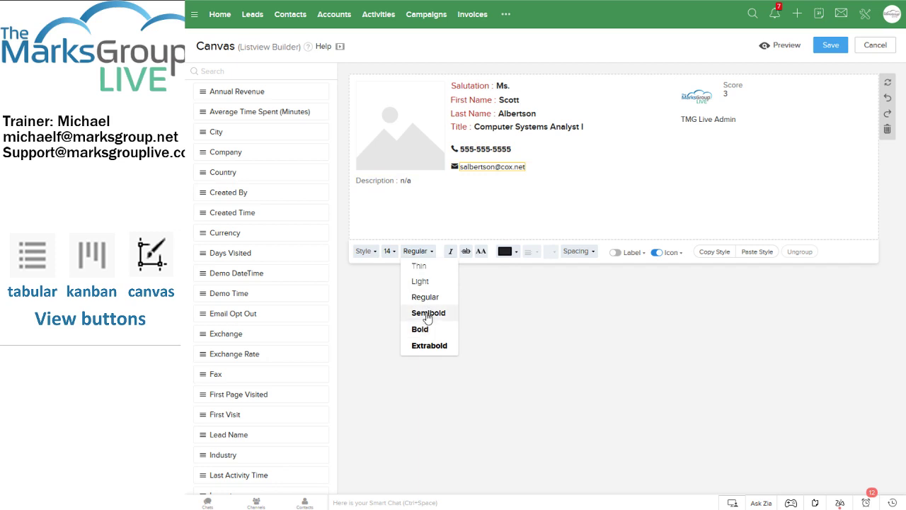
{"action": "left_click", "coordinate": [422, 330]}
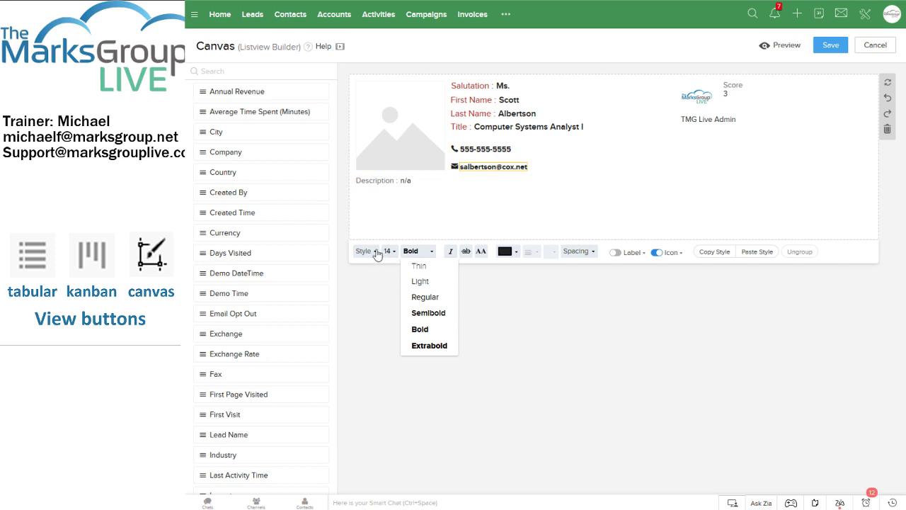
Step: Change the Description label's text color to red, hex b92b27
{"action": "left_click", "coordinate": [471, 203]}
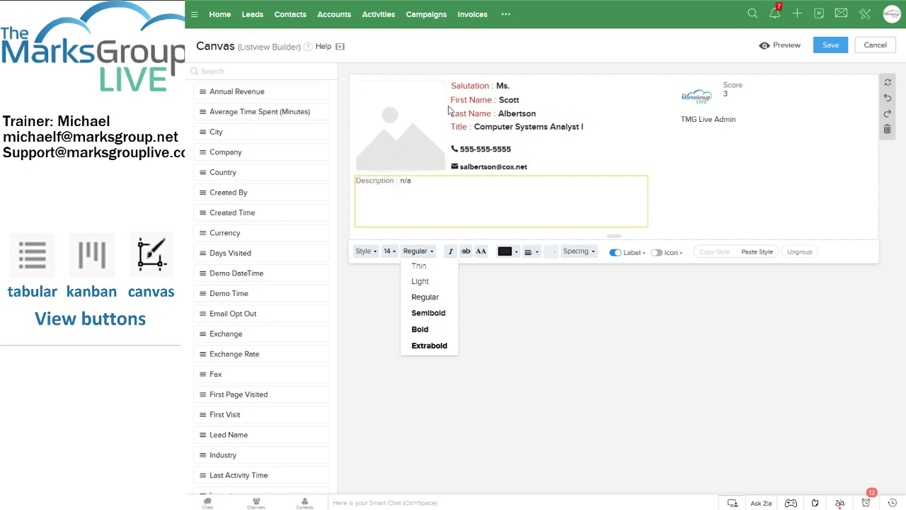
{"action": "left_click", "coordinate": [388, 181]}
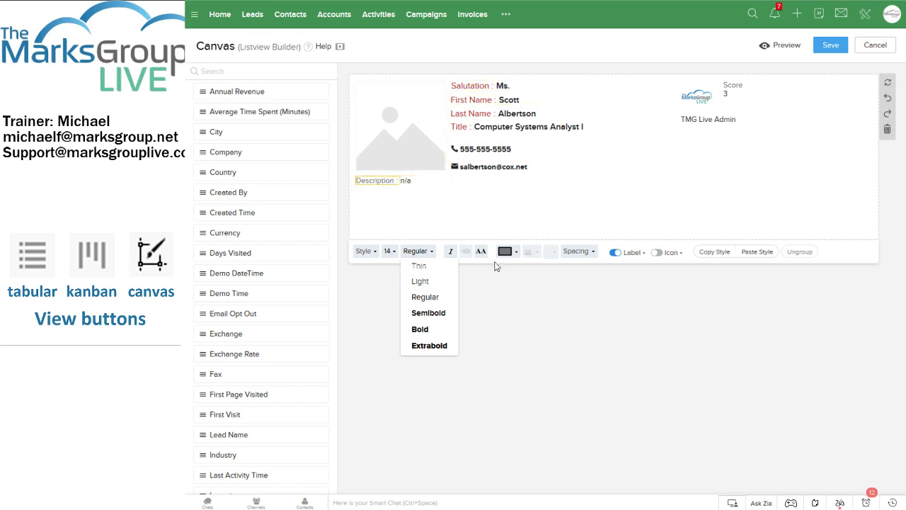
{"action": "left_click", "coordinate": [506, 252]}
{"action": "left_click", "coordinate": [530, 295]}
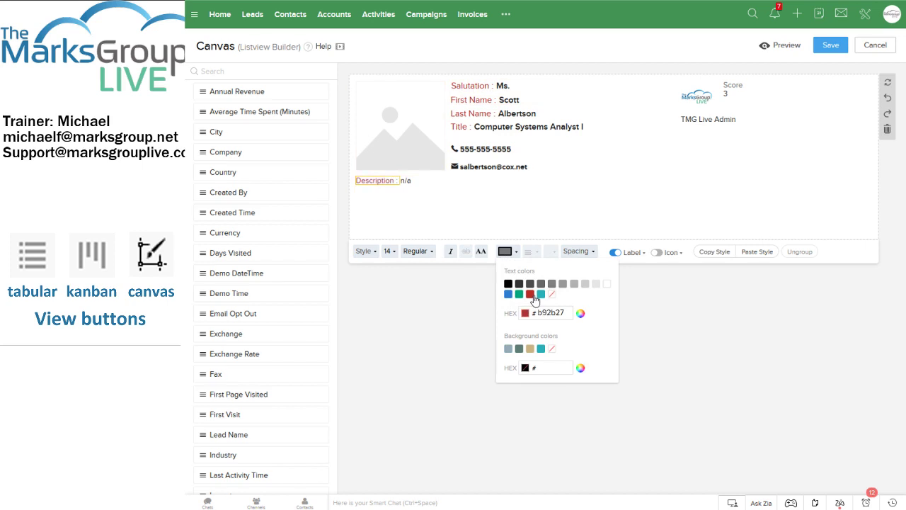
{"action": "left_click", "coordinate": [728, 330]}
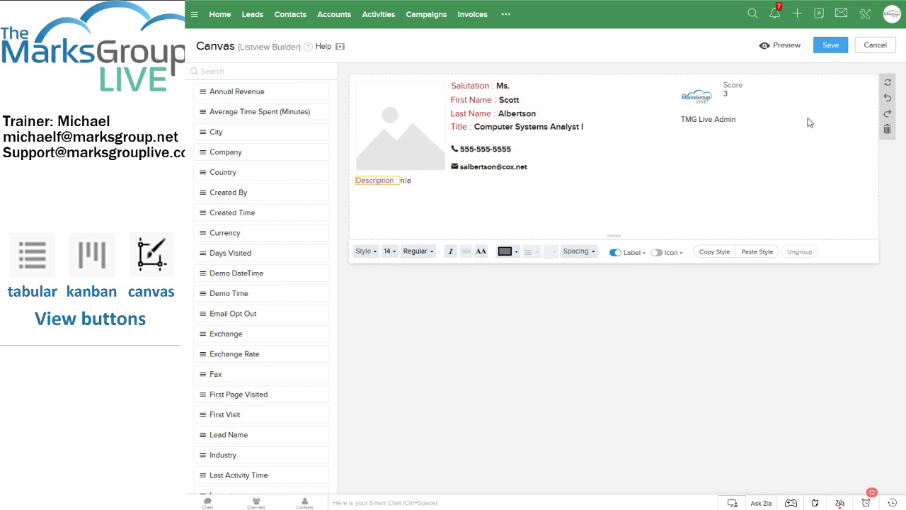
Step: Start saving the canvas view and name it "mf_second canvas in Leads"
{"action": "left_click", "coordinate": [821, 47]}
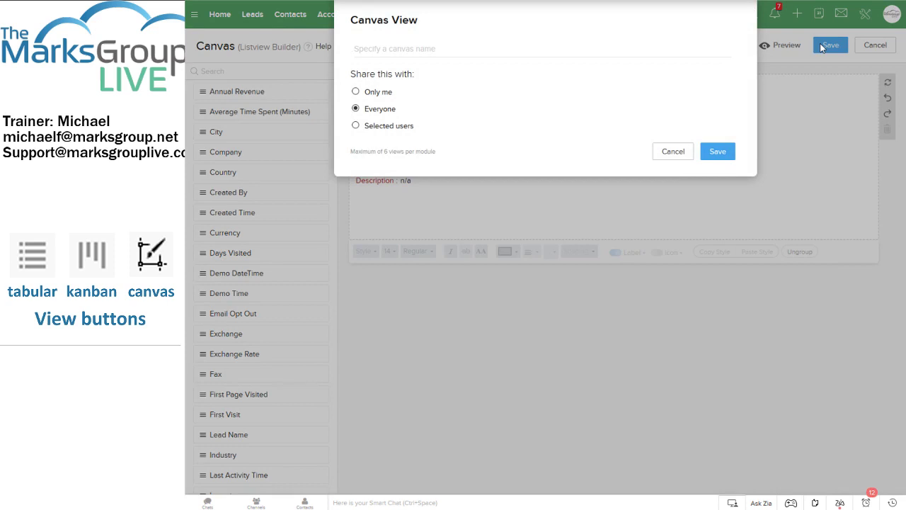
{"action": "type", "text": "mf_second can"}
{"action": "type", "text": "ase"}
{"action": "type", "text": " in Leads"}
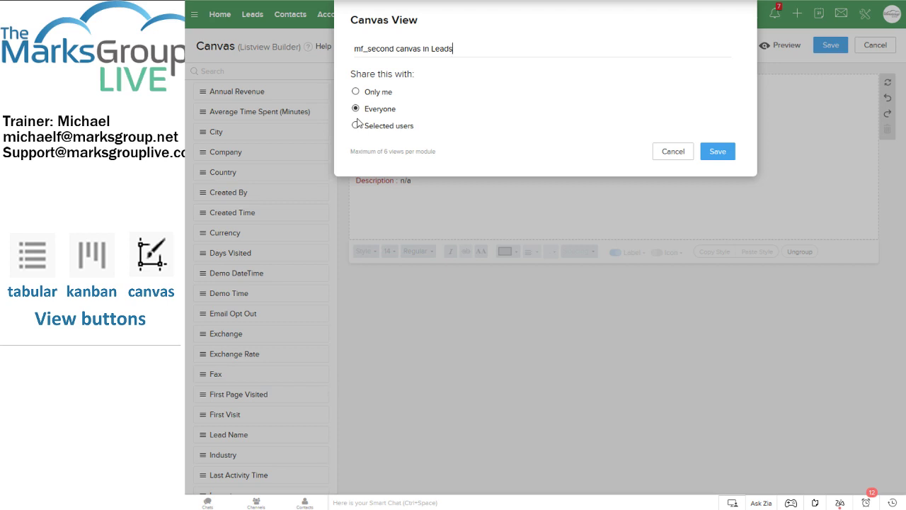
Step: Look at the options for sharing the canvas with selected users, using Users as the source type, and cancel the dialog
{"action": "left_click", "coordinate": [397, 135]}
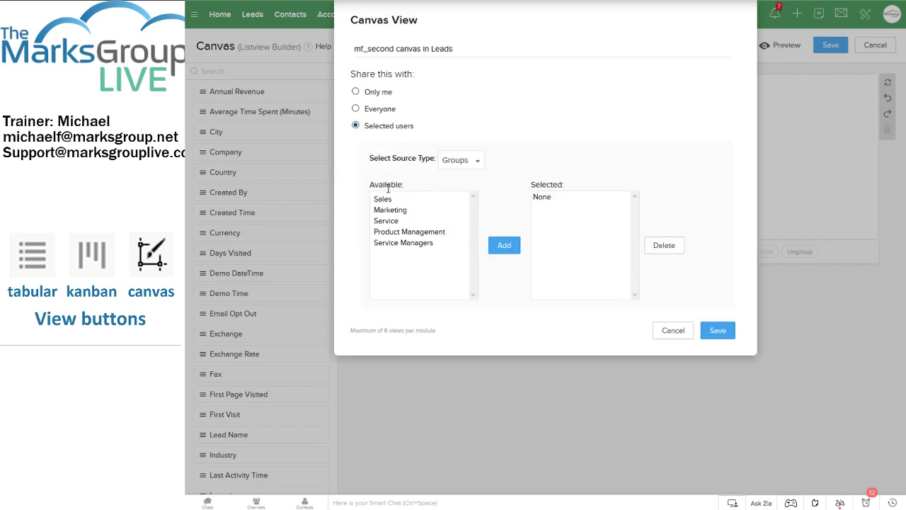
{"action": "left_click", "coordinate": [454, 167]}
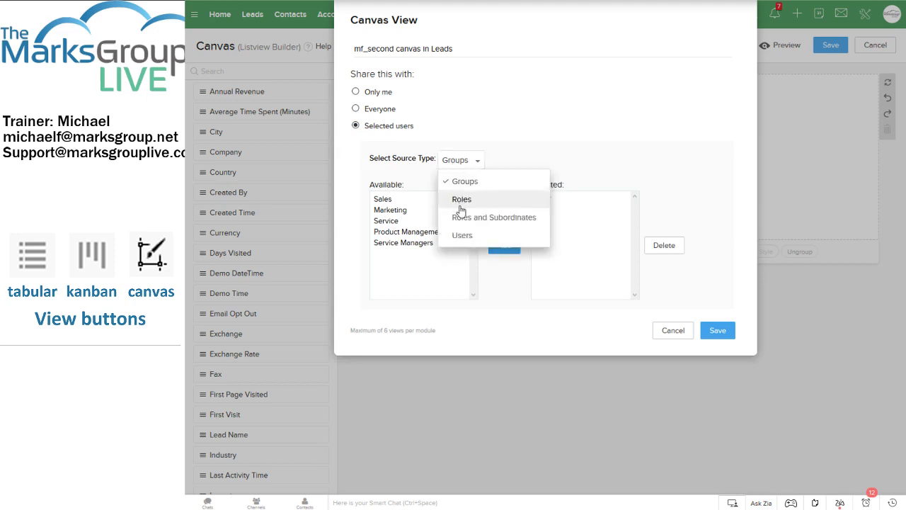
{"action": "left_click", "coordinate": [462, 235]}
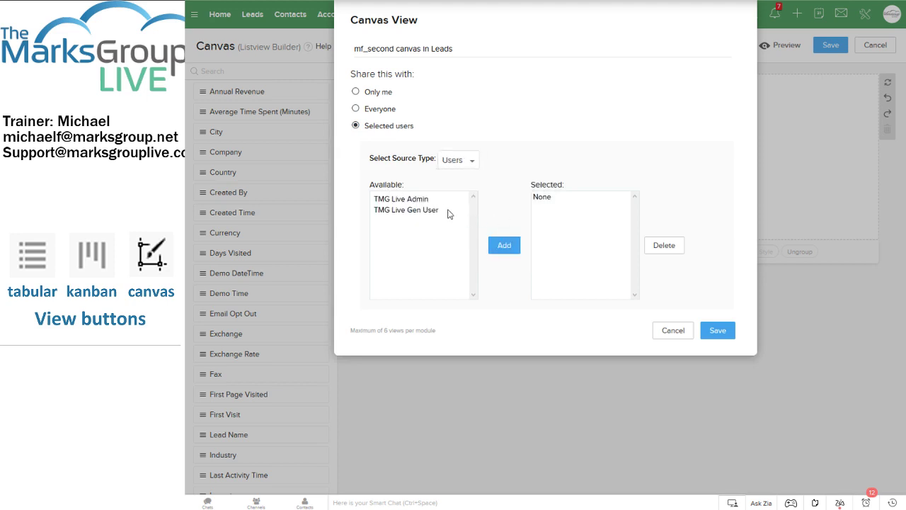
{"action": "left_click", "coordinate": [672, 330]}
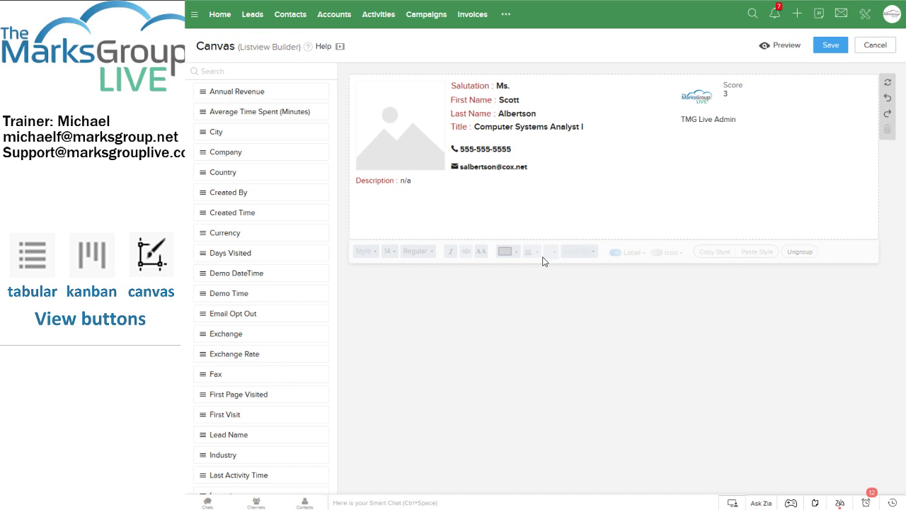
Step: Save the canvas view with sharing restricted to Only me
{"action": "left_click", "coordinate": [826, 47]}
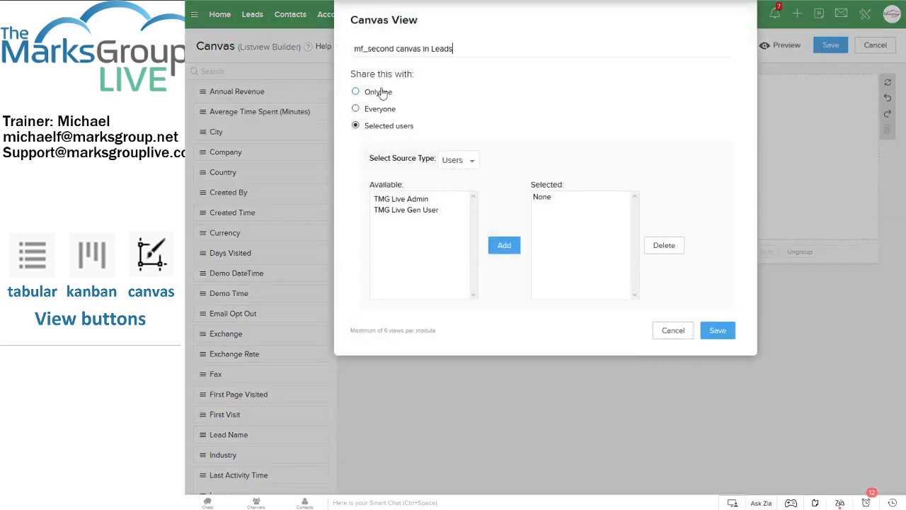
{"action": "left_click", "coordinate": [355, 91]}
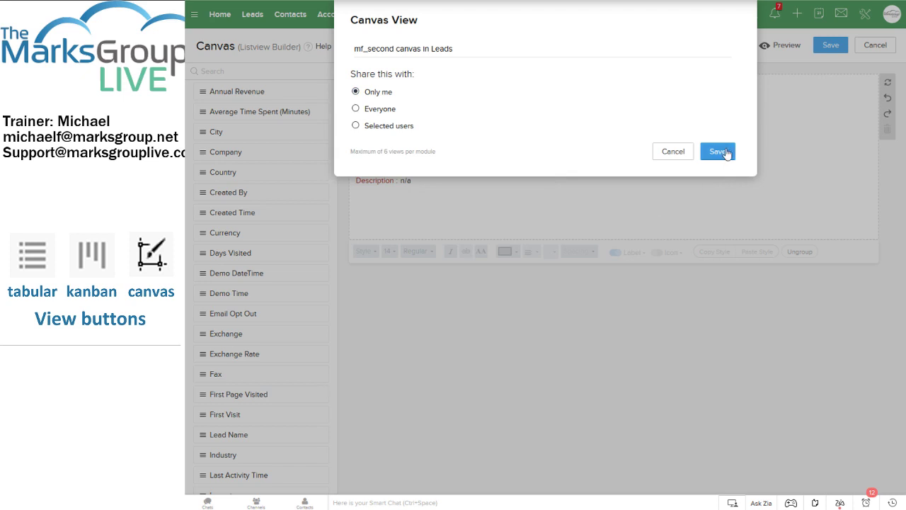
{"action": "left_click", "coordinate": [723, 151]}
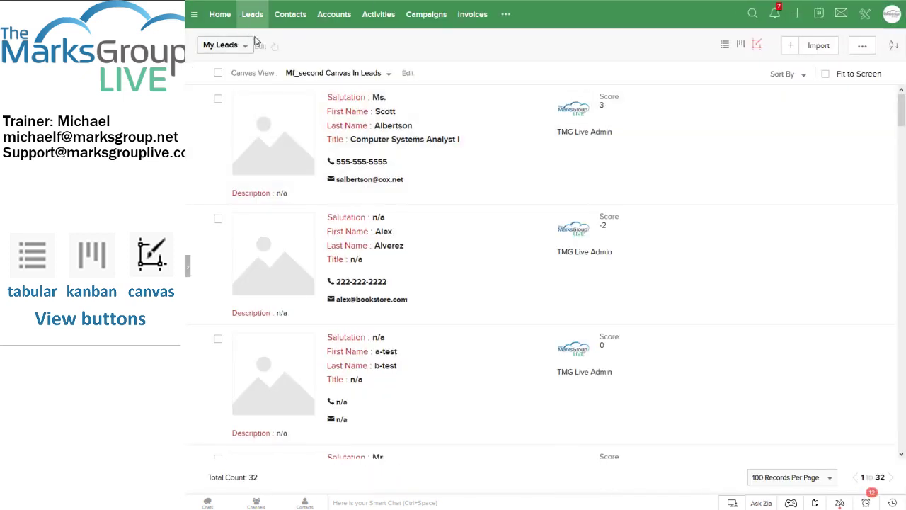
Step: Create another canvas view in Leads based on the first People template
{"action": "left_click", "coordinate": [391, 74]}
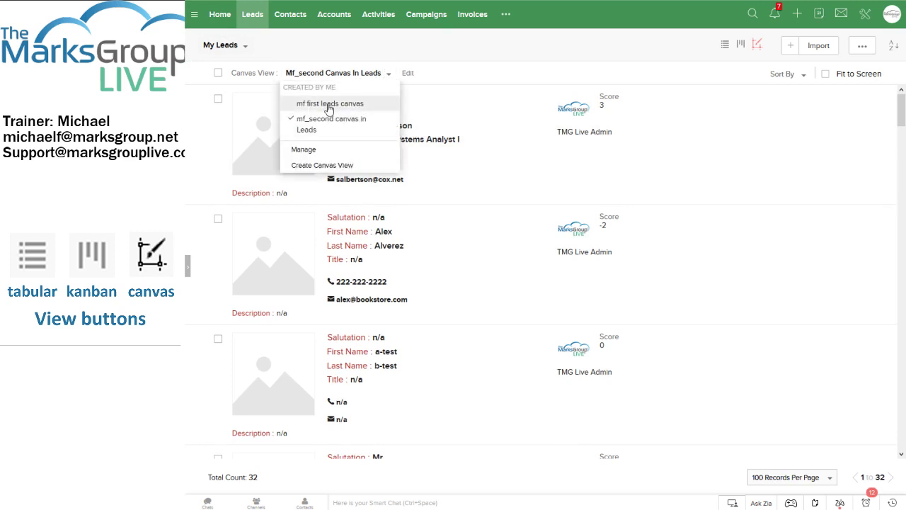
{"action": "left_click", "coordinate": [322, 165]}
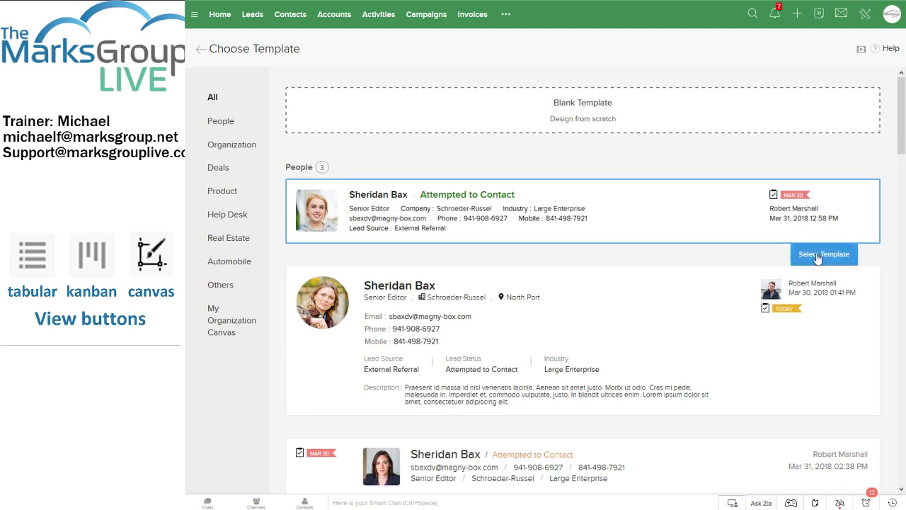
{"action": "left_click", "coordinate": [823, 254]}
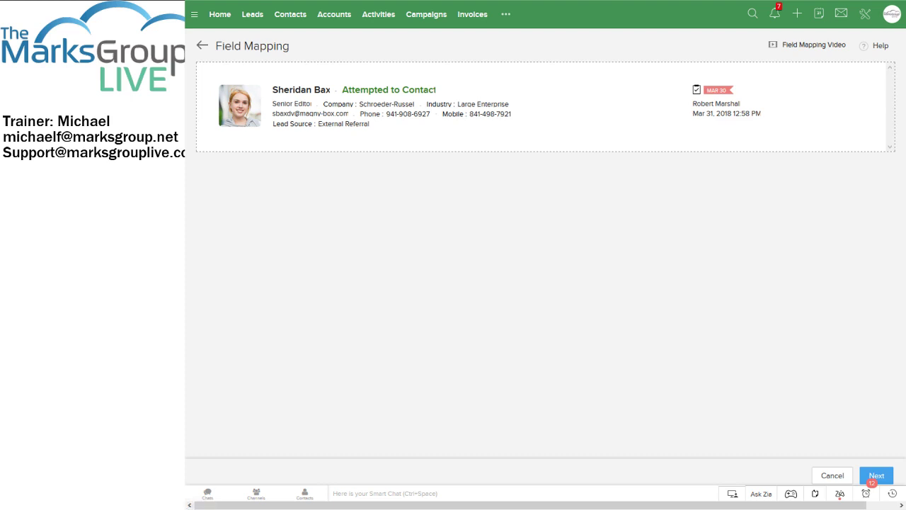
Step: Try to continue past Field Mapping without mapping any template fields, and dismiss the notice
{"action": "left_click_drag", "start_coordinate": [215, 46], "coordinate": [290, 45]}
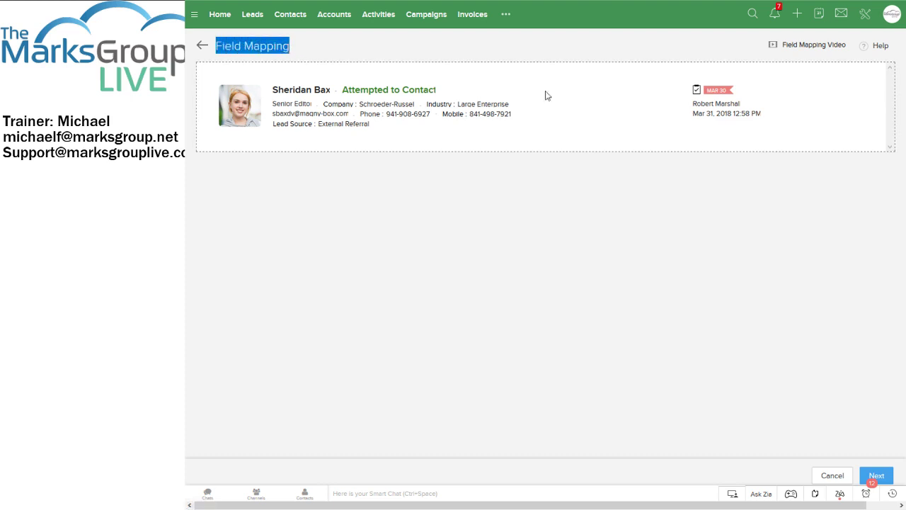
{"action": "left_click", "coordinate": [695, 56]}
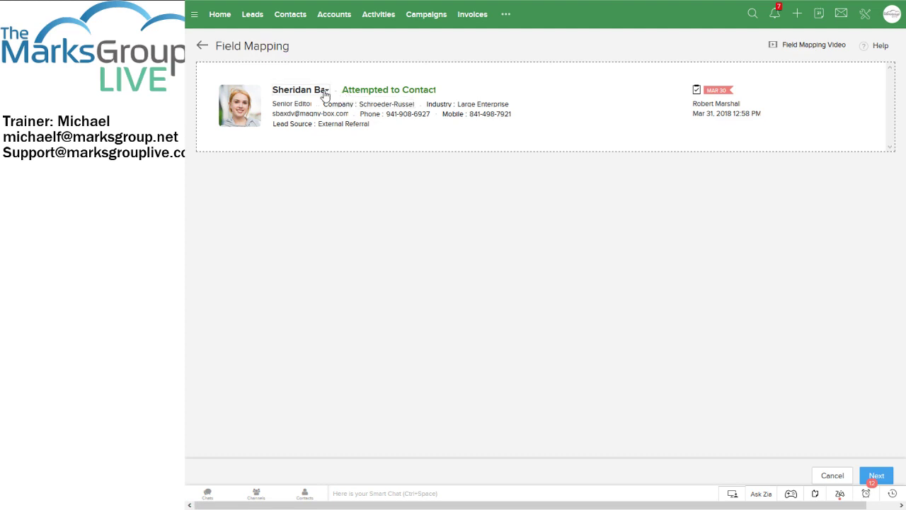
{"action": "left_click", "coordinate": [878, 476]}
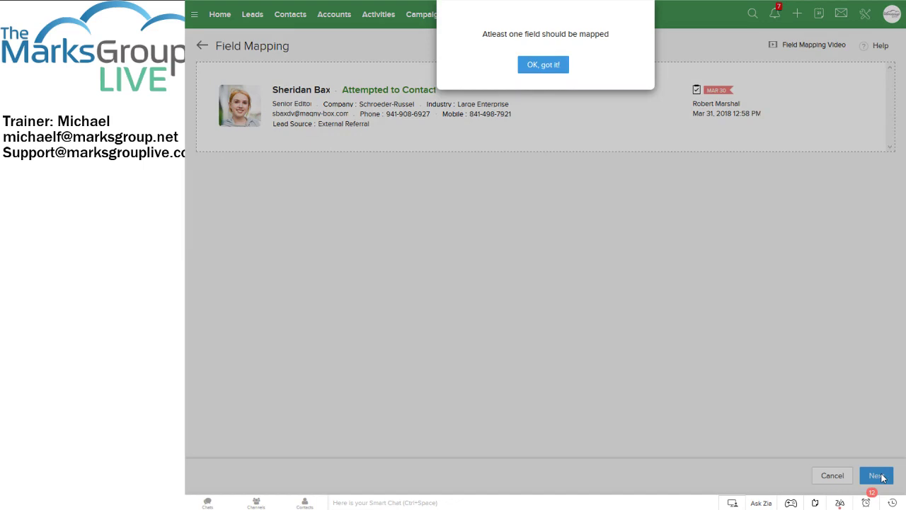
{"action": "left_click", "coordinate": [549, 65]}
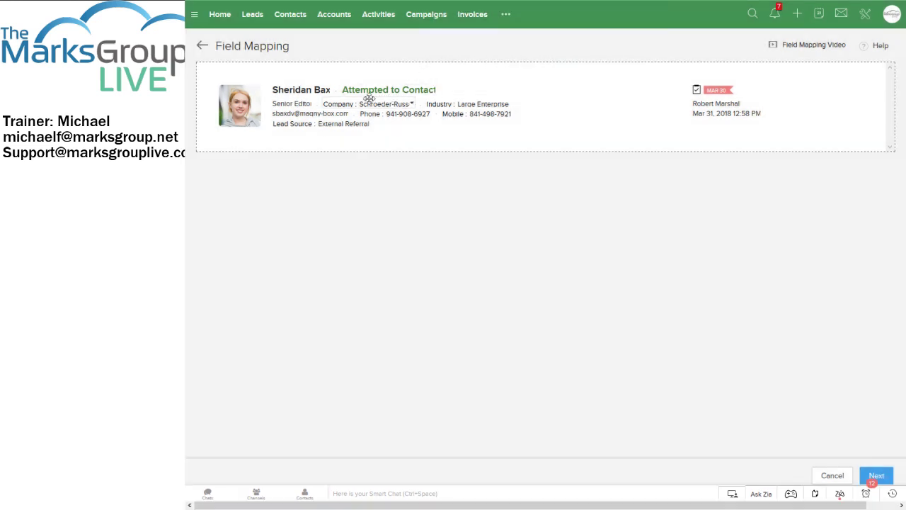
Step: Map the template's photo to Lead Image and its bold name heading to Lead Name
{"action": "left_click", "coordinate": [259, 110]}
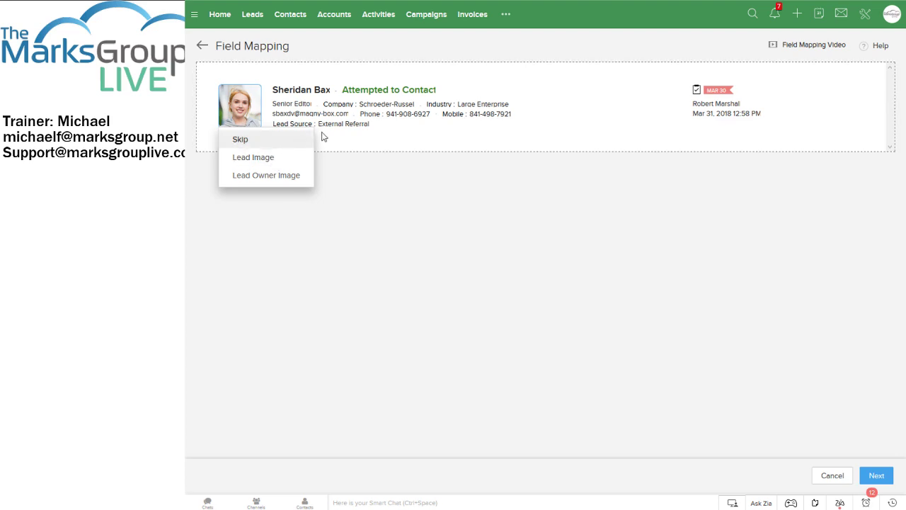
{"action": "left_click", "coordinate": [268, 160]}
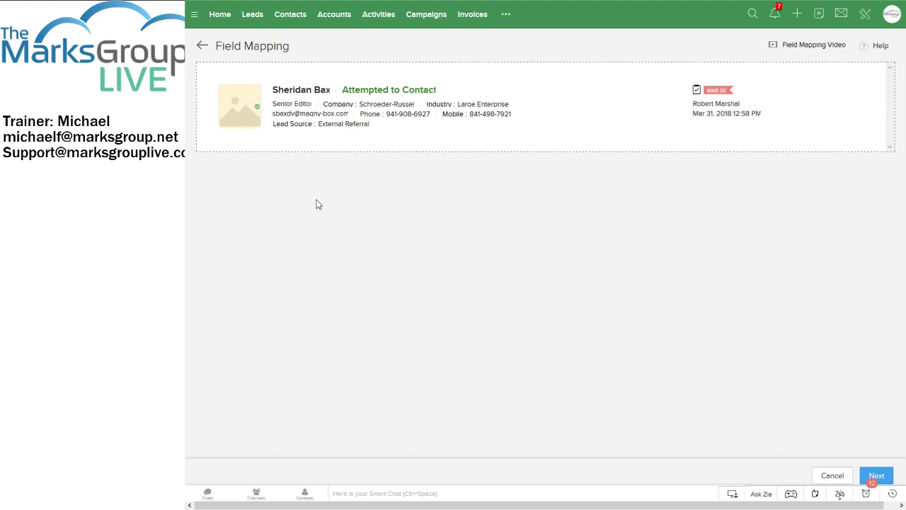
{"action": "left_click", "coordinate": [328, 92]}
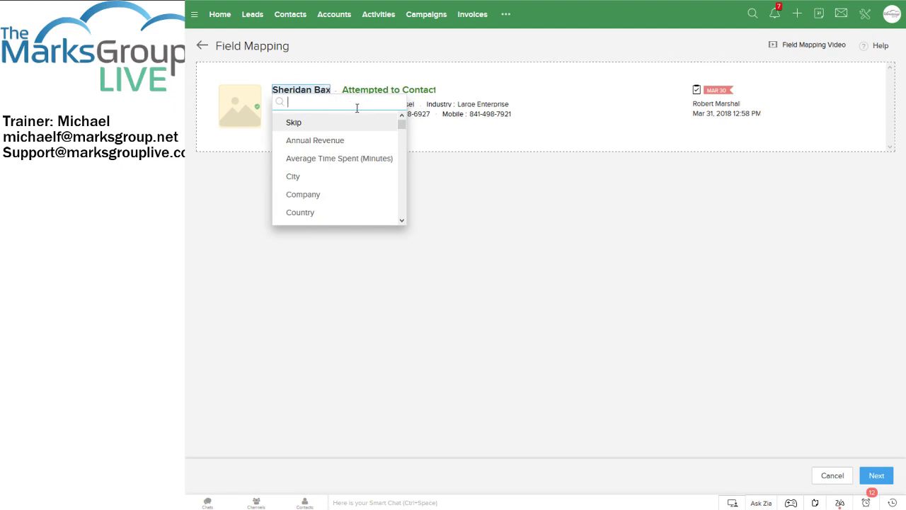
{"action": "type", "text": "nam"}
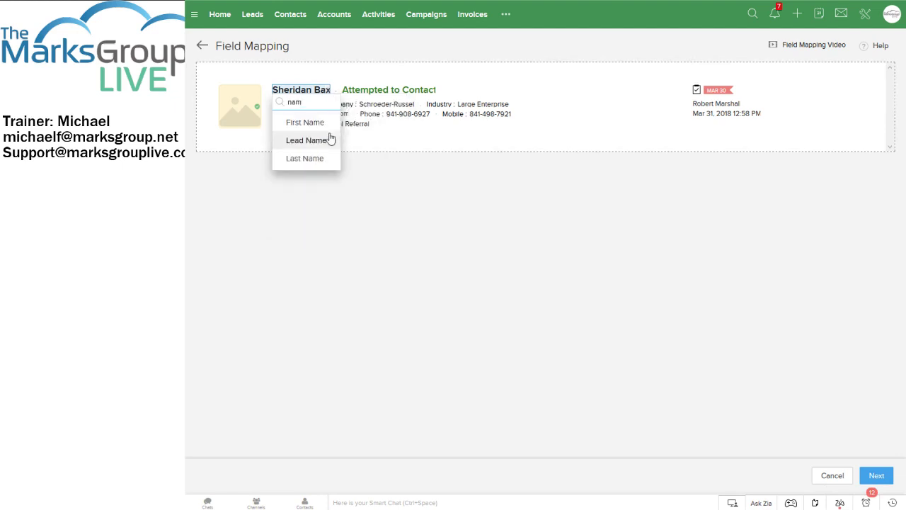
{"action": "left_click", "coordinate": [328, 140]}
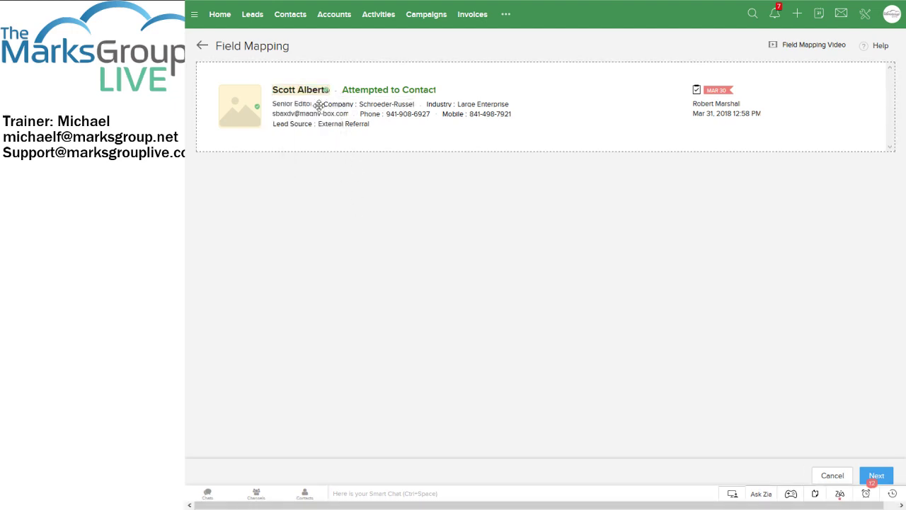
Step: Map the template's green "Attempted to Contact" text to Lead Status
{"action": "left_click", "coordinate": [432, 92]}
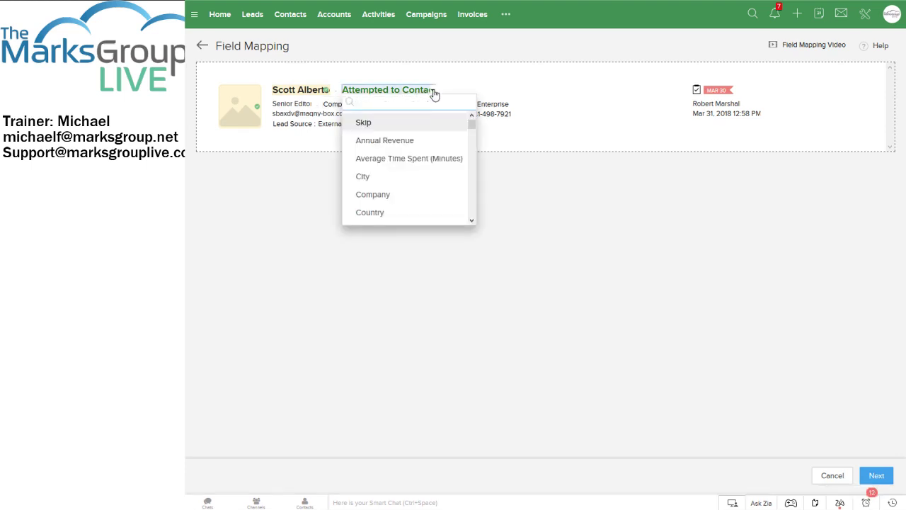
{"action": "type", "text": "sta"}
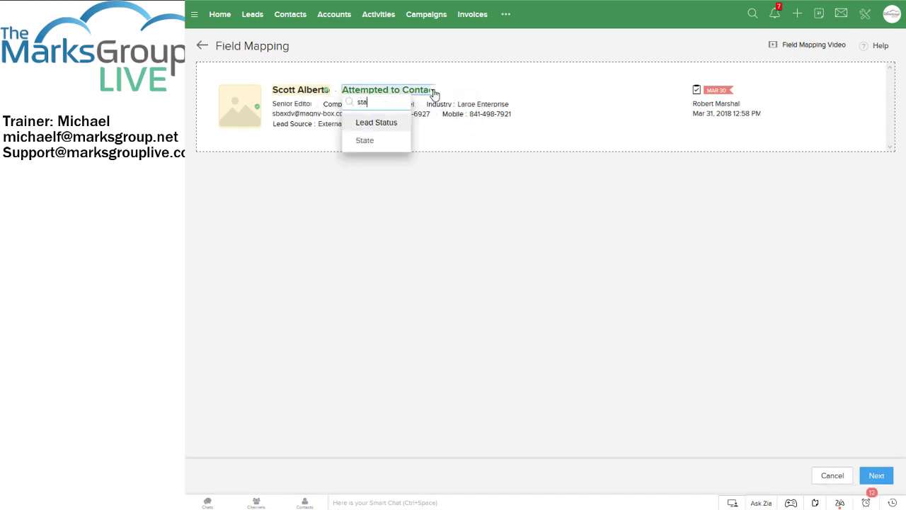
{"action": "left_click", "coordinate": [383, 124]}
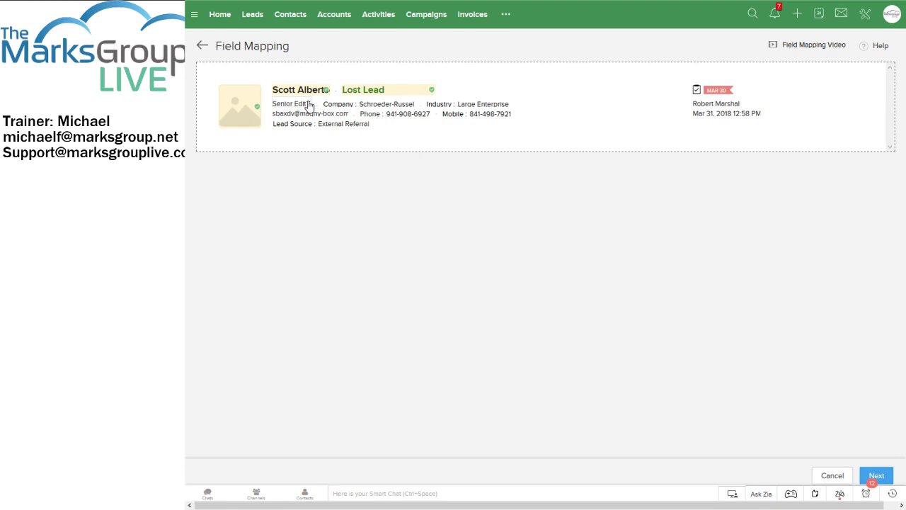
Step: Map the template's Industry entry to City and its Company entry to Company
{"action": "left_click", "coordinate": [506, 105]}
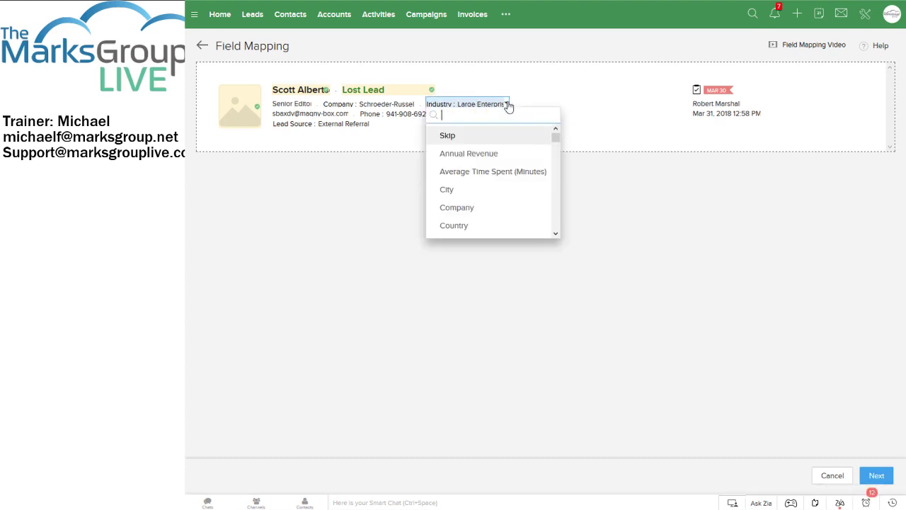
{"action": "left_click", "coordinate": [457, 191]}
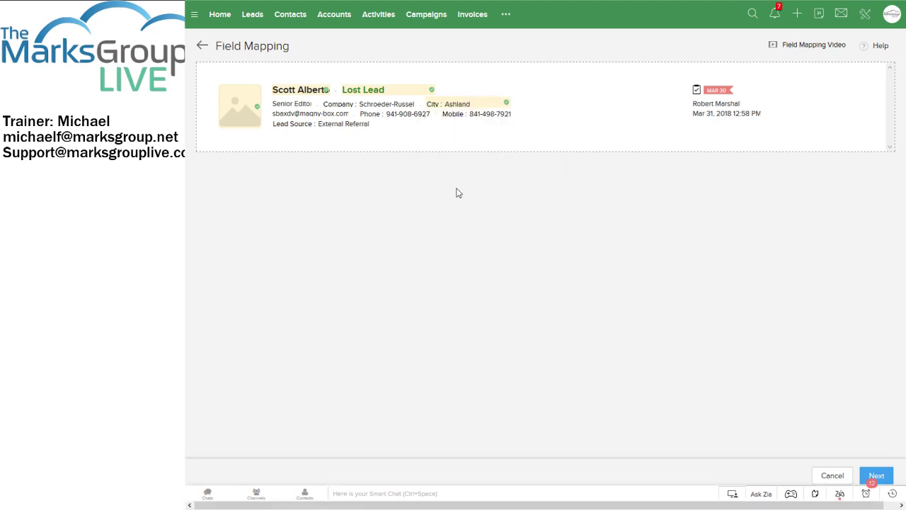
{"action": "left_click", "coordinate": [412, 105]}
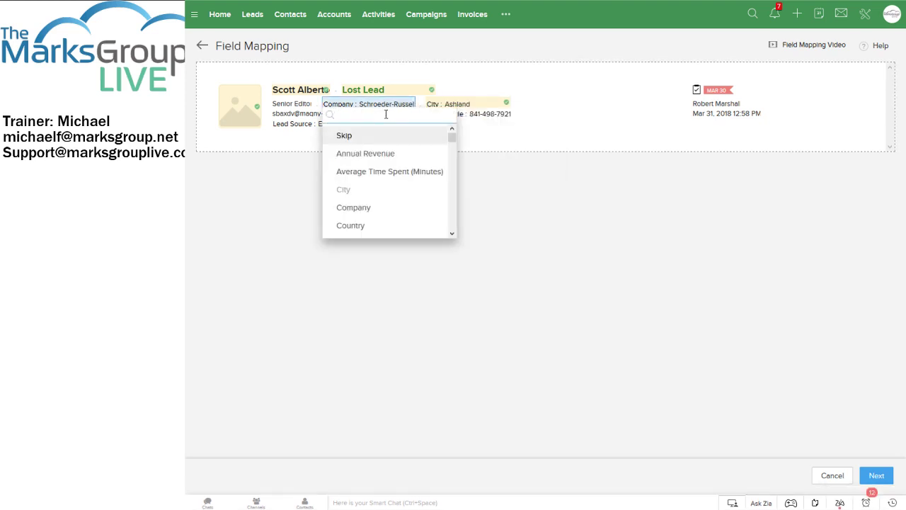
{"action": "type", "text": "or"}
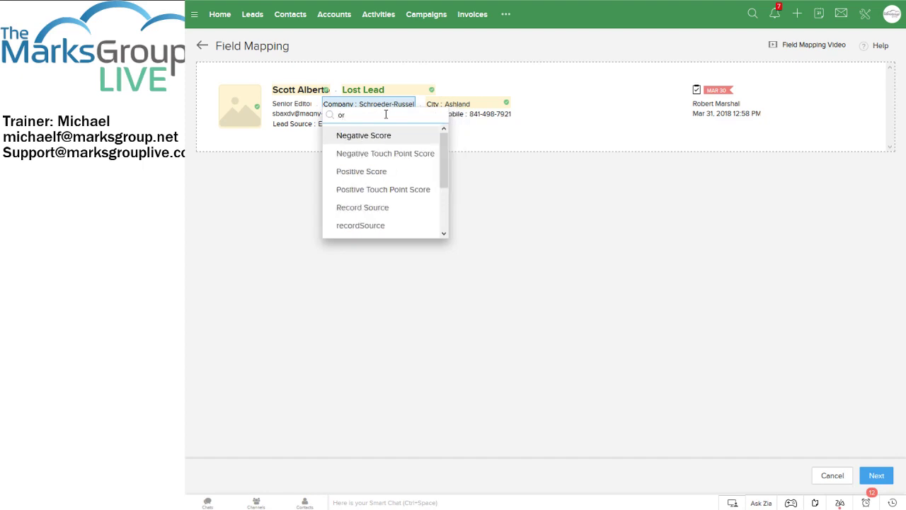
{"action": "key", "text": "BackSpace"}
{"action": "key", "text": "BackSpace"}
{"action": "type", "text": "com"}
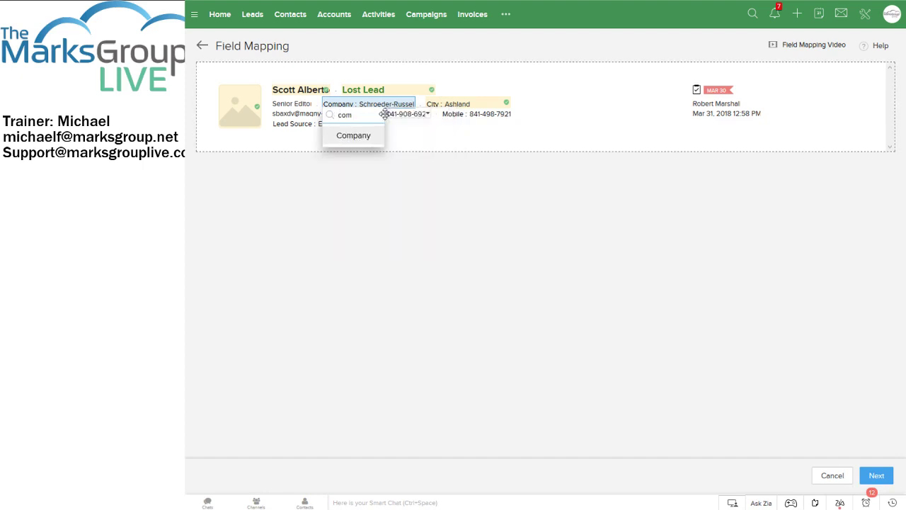
{"action": "key", "text": "Return"}
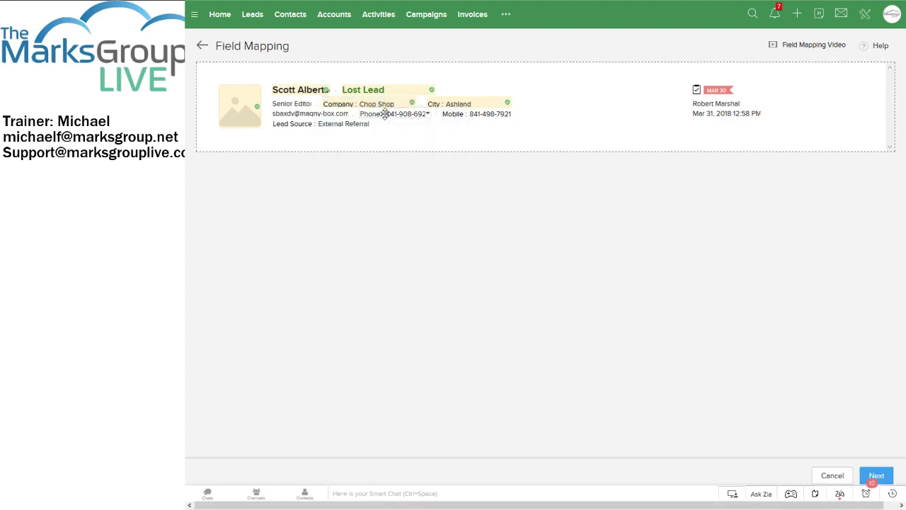
Step: Map the template's "Senior Editor" job title text to the Title field
{"action": "left_click", "coordinate": [305, 105]}
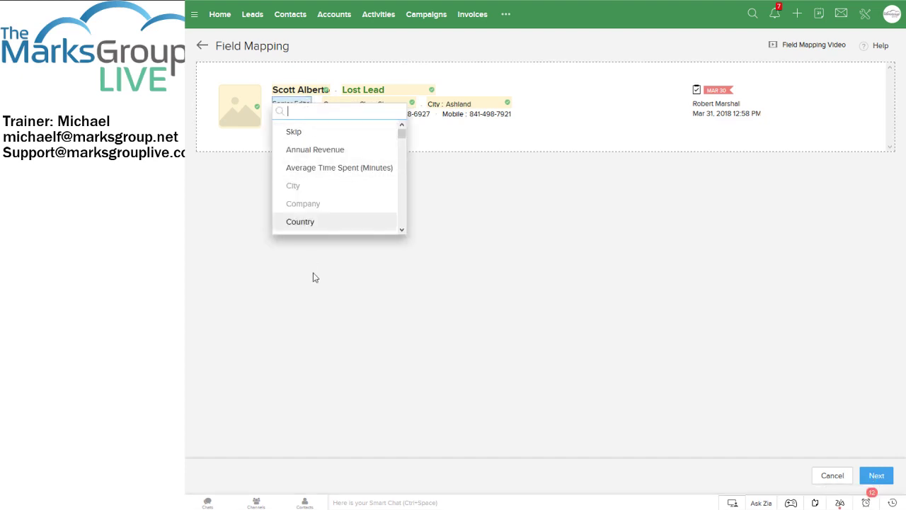
{"action": "left_click", "coordinate": [303, 312]}
{"action": "left_click", "coordinate": [310, 105]}
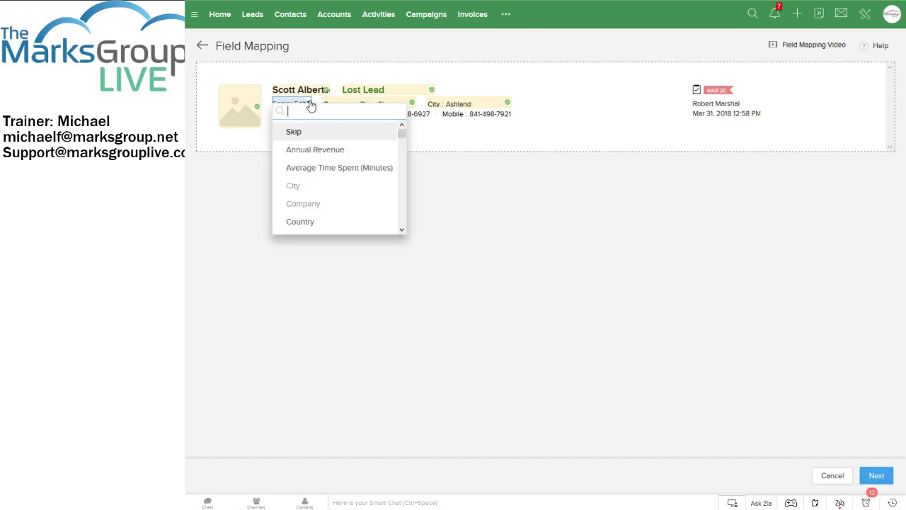
{"action": "type", "text": "tit"}
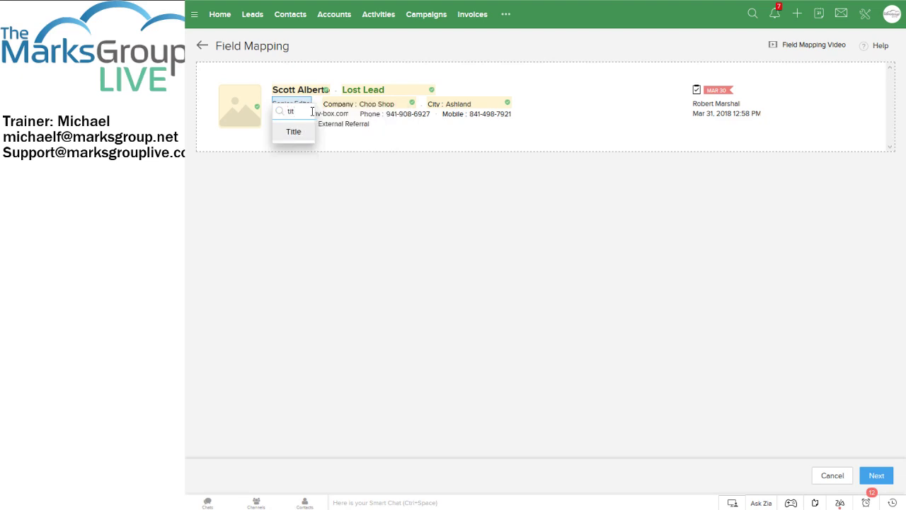
{"action": "key", "text": "BackSpace"}
{"action": "key", "text": "BackSpace"}
{"action": "key", "text": "BackSpace"}
{"action": "type", "text": "rol"}
{"action": "key", "text": "BackSpace"}
{"action": "key", "text": "BackSpace"}
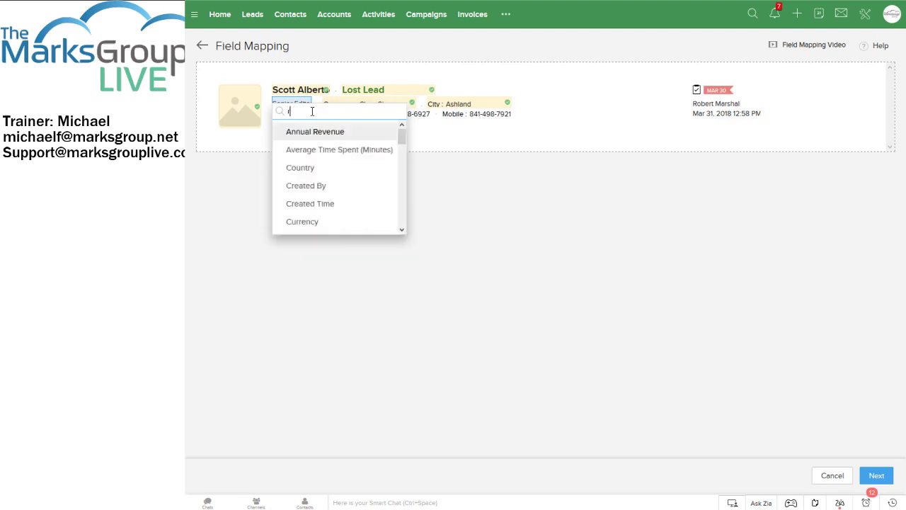
{"action": "key", "text": "BackSpace"}
{"action": "type", "text": "tit"}
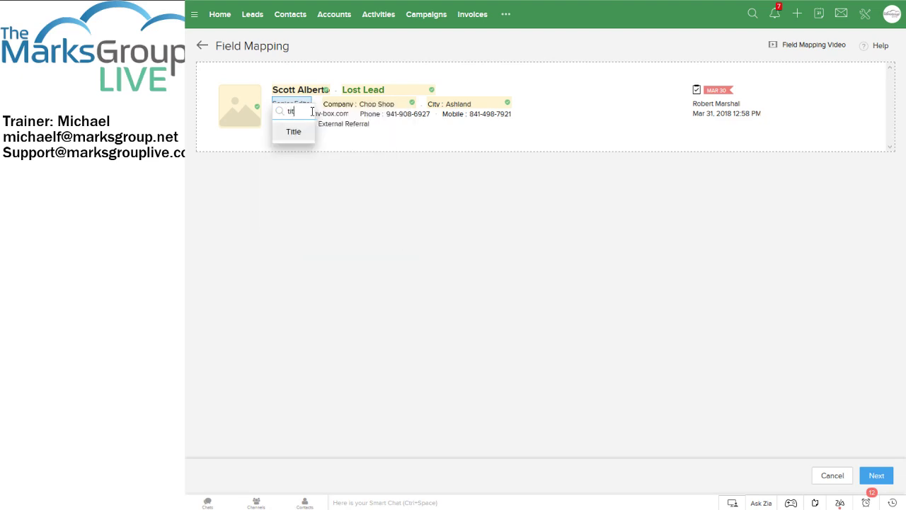
{"action": "left_click", "coordinate": [293, 131]}
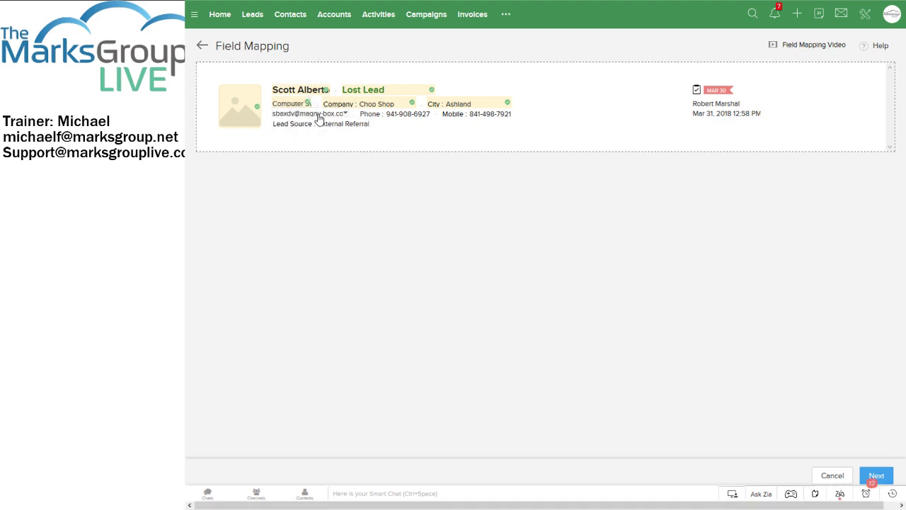
Step: Map the template's e-mail address text to the lead's Email field
{"action": "left_click", "coordinate": [319, 117]}
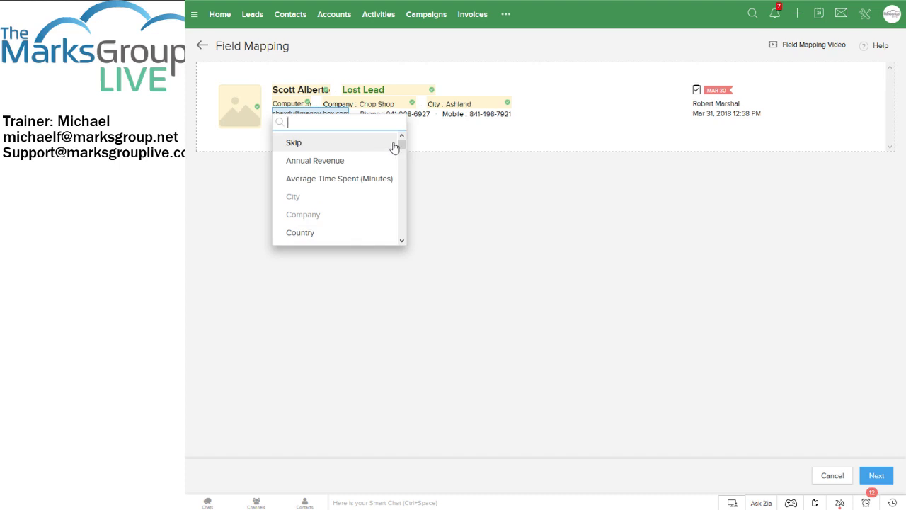
{"action": "type", "text": "em"}
{"action": "key", "text": "Down"}
{"action": "key", "text": "Down"}
{"action": "key", "text": "Return"}
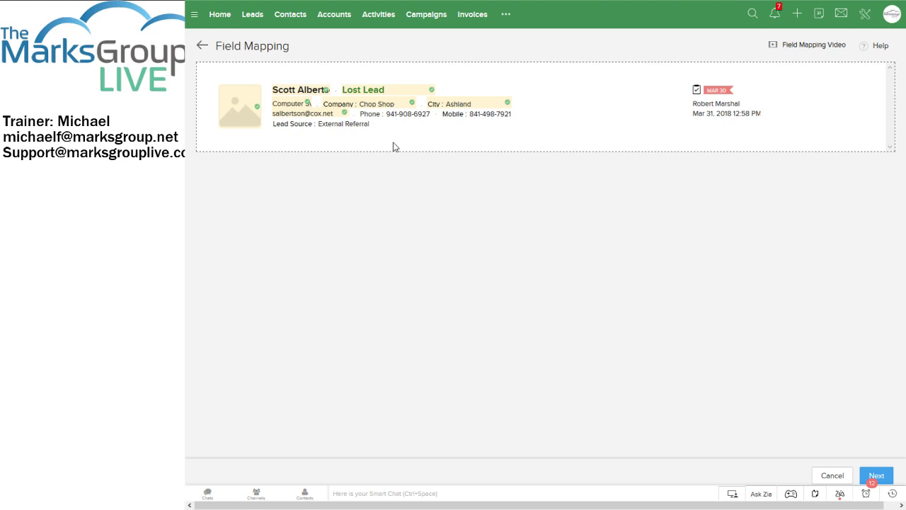
Step: Map the template's Phone entry to Phone and its Mobile entry to Mobile
{"action": "left_click", "coordinate": [426, 116]}
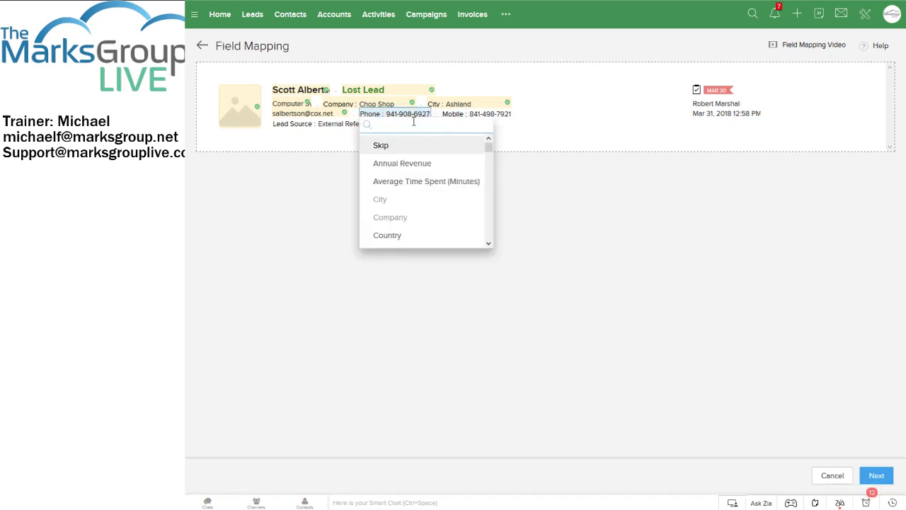
{"action": "type", "text": "pho"}
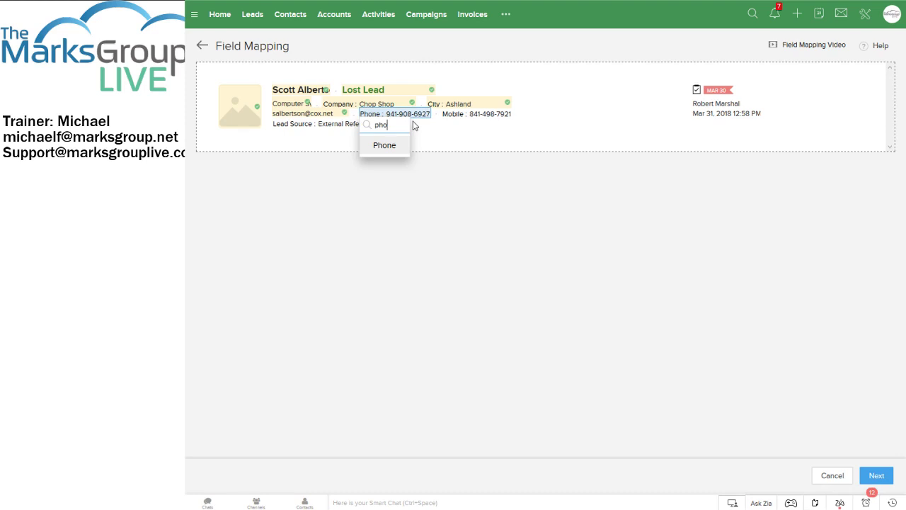
{"action": "key", "text": "Return"}
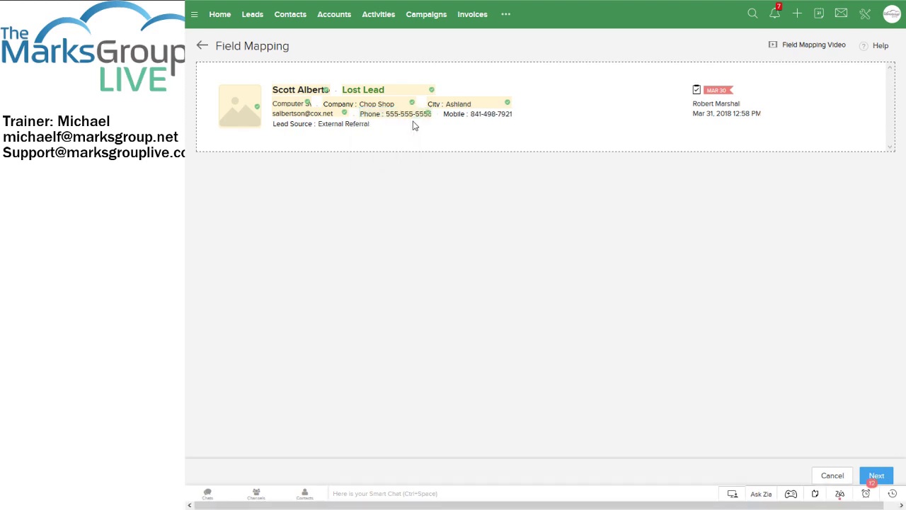
{"action": "left_click", "coordinate": [509, 115]}
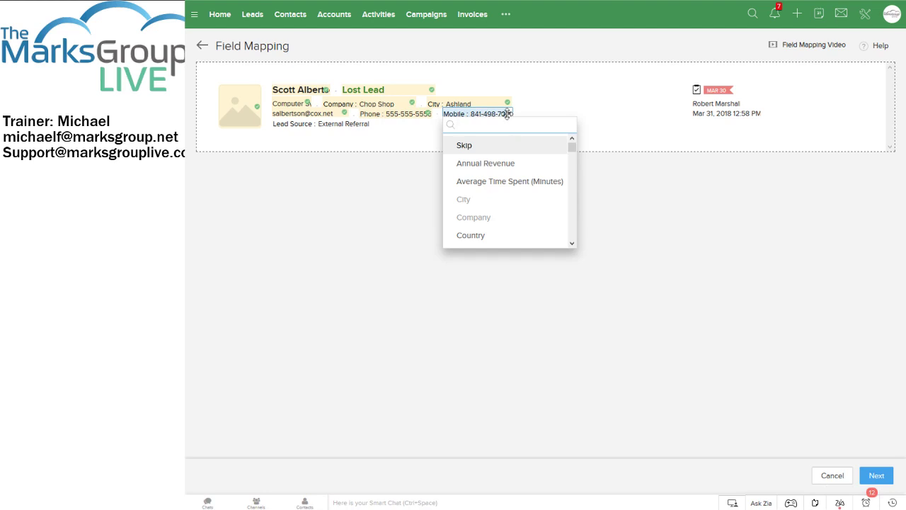
{"action": "type", "text": "mo"}
{"action": "key", "text": "Down"}
{"action": "key", "text": "Down"}
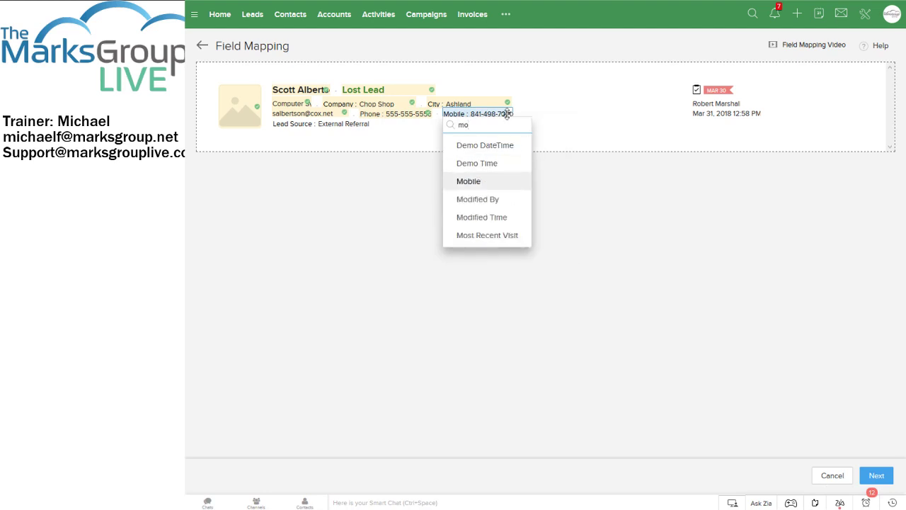
{"action": "key", "text": "Return"}
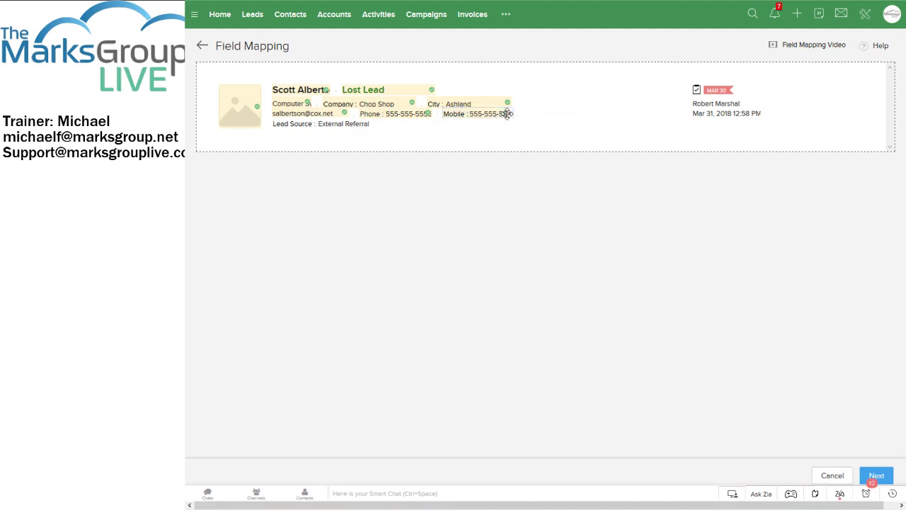
Step: Map the template's Lead Source entry, below the e-mail line, to the Lead Source field
{"action": "left_click", "coordinate": [367, 124]}
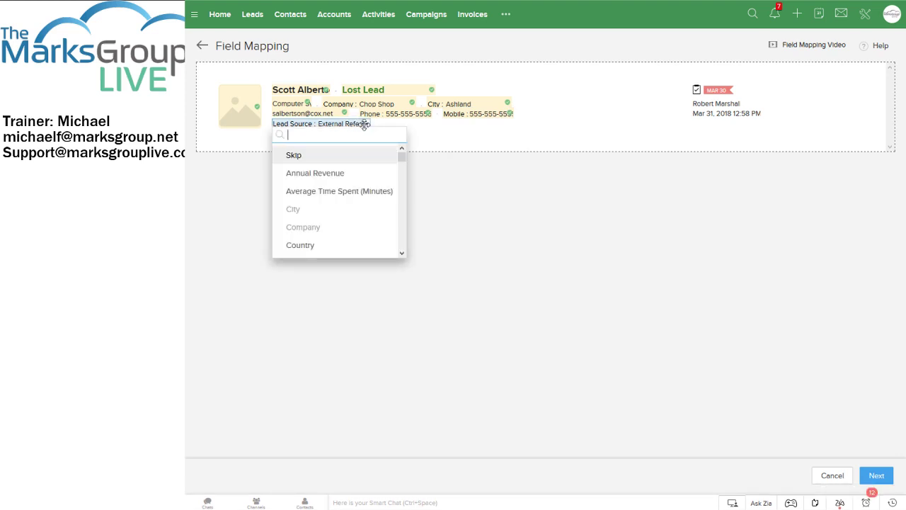
{"action": "type", "text": "lea"}
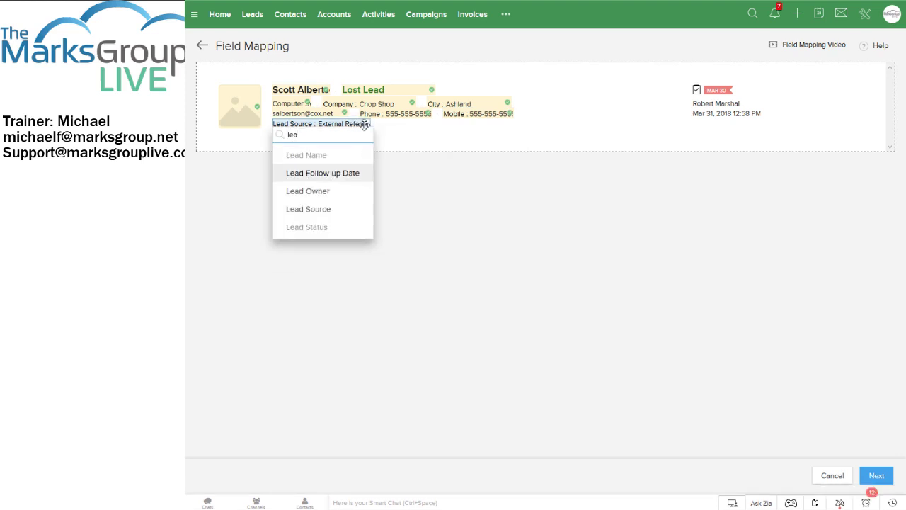
{"action": "left_click", "coordinate": [318, 209]}
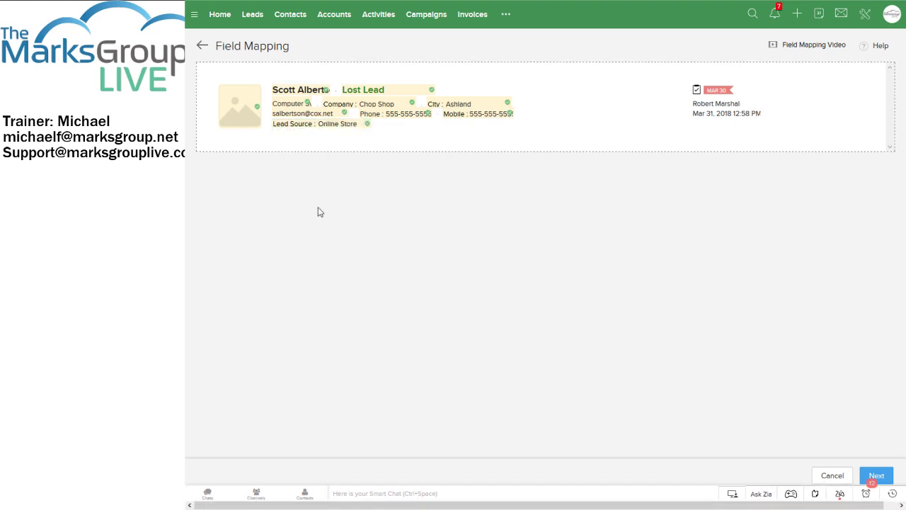
Step: Map the person's name under the red date flag to Lead Owner
{"action": "left_click", "coordinate": [736, 106]}
{"action": "type", "text": "lea"}
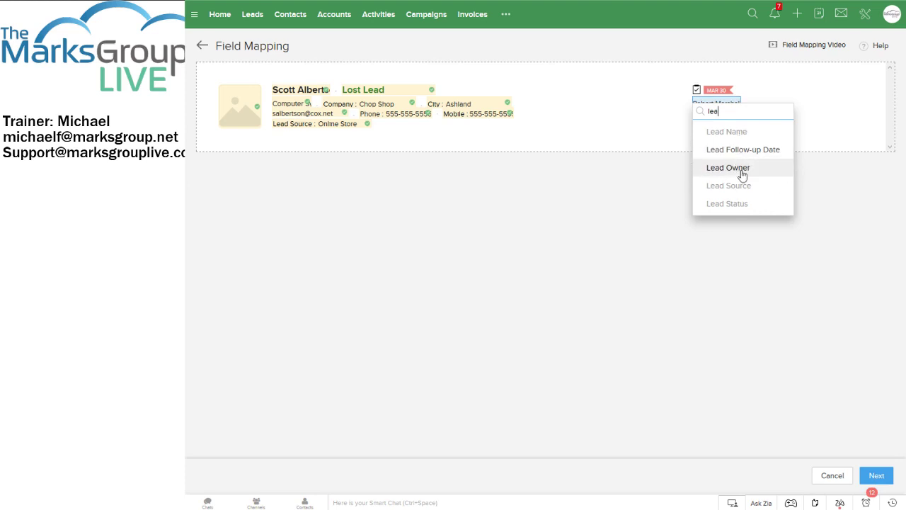
{"action": "left_click", "coordinate": [653, 131]}
{"action": "left_click", "coordinate": [735, 104]}
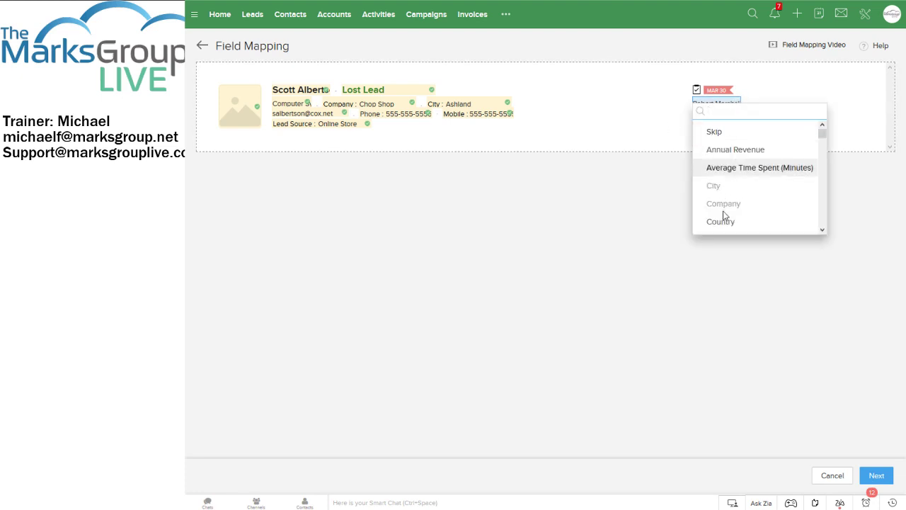
{"action": "mouse_move", "coordinate": [819, 141]}
{"action": "left_mouse_down"}
{"action": "mouse_move", "coordinate": [822, 179]}
{"action": "mouse_move", "coordinate": [821, 128]}
{"action": "left_mouse_up"}
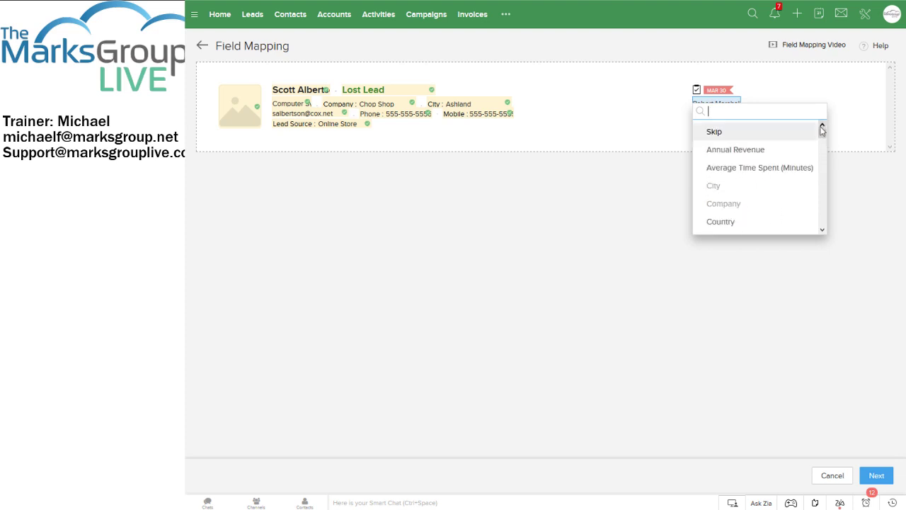
{"action": "type", "text": "lead"}
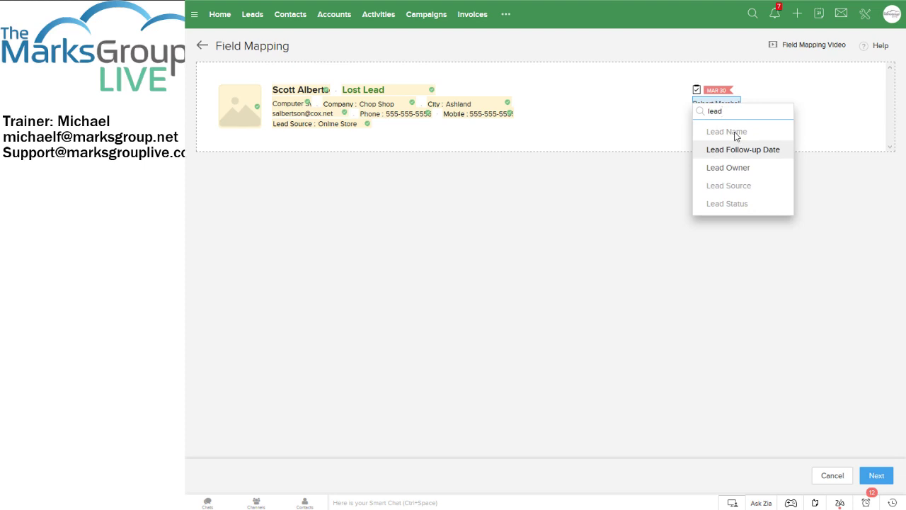
{"action": "left_click", "coordinate": [737, 173]}
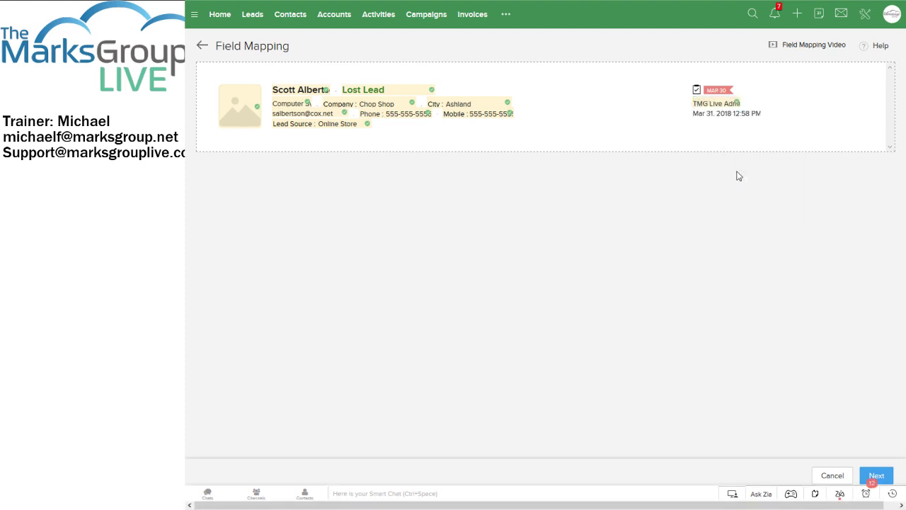
Step: Map the template's date-and-time text to Lead Follow-up Date and the red date flag to Upcoming Activity
{"action": "left_click", "coordinate": [757, 113]}
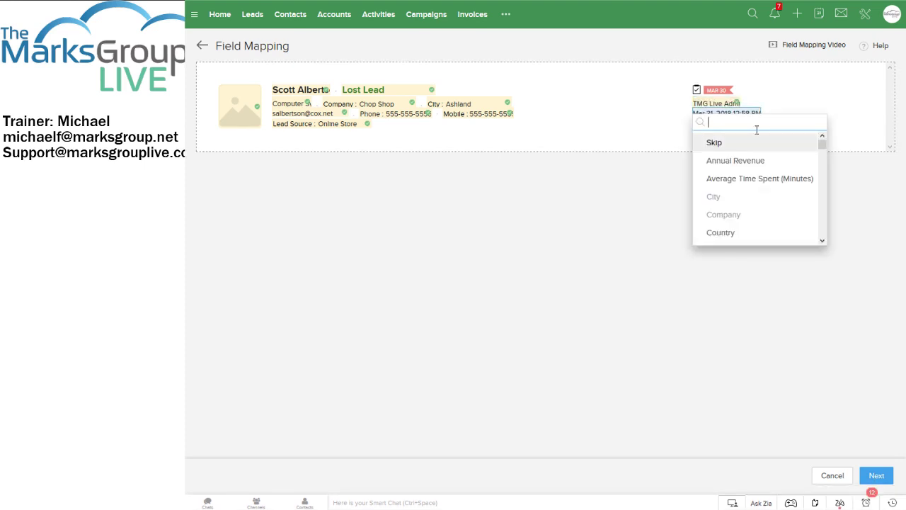
{"action": "type", "text": "fo"}
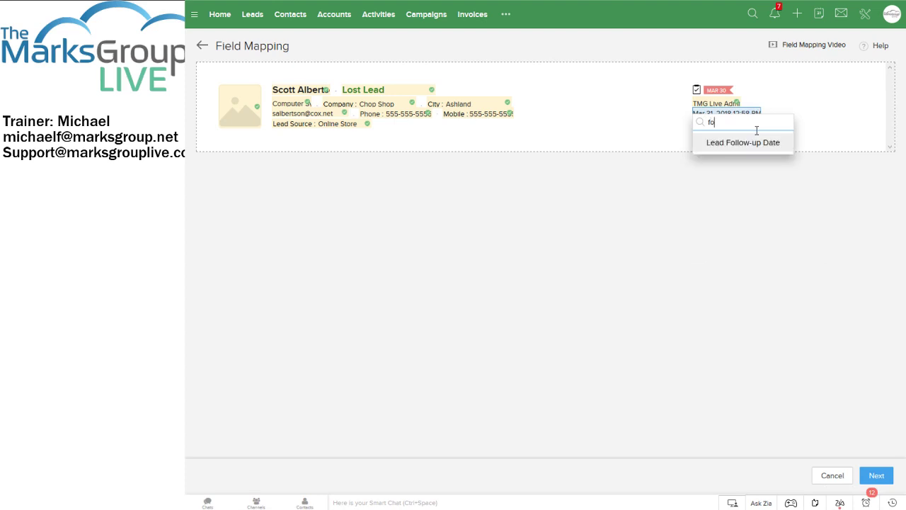
{"action": "left_click", "coordinate": [752, 145]}
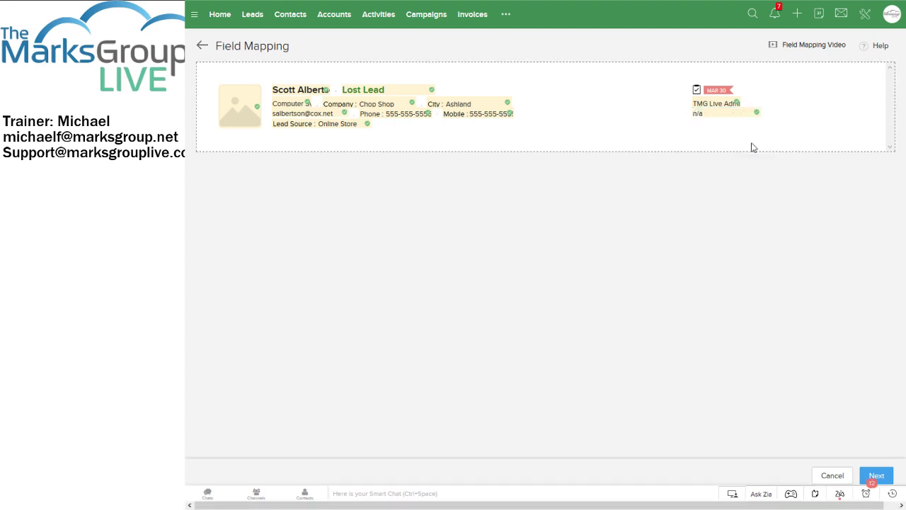
{"action": "left_click", "coordinate": [753, 93]}
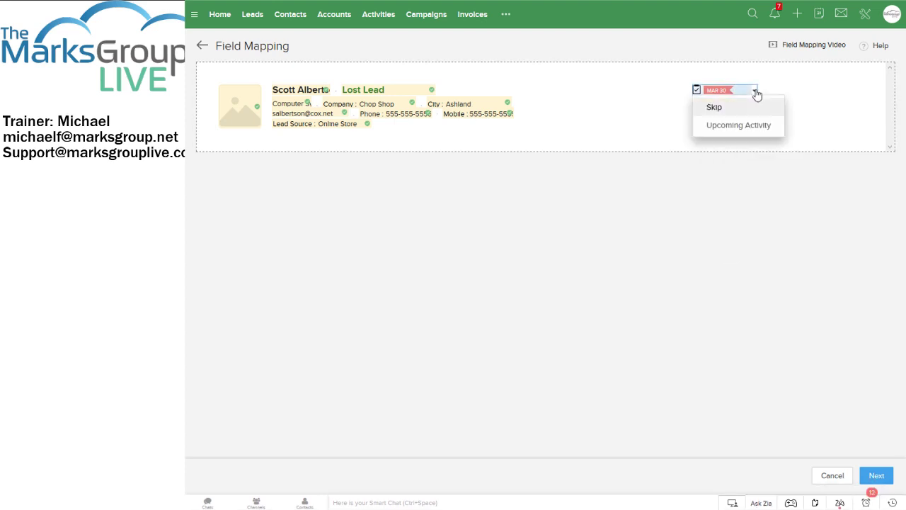
{"action": "left_click", "coordinate": [748, 126]}
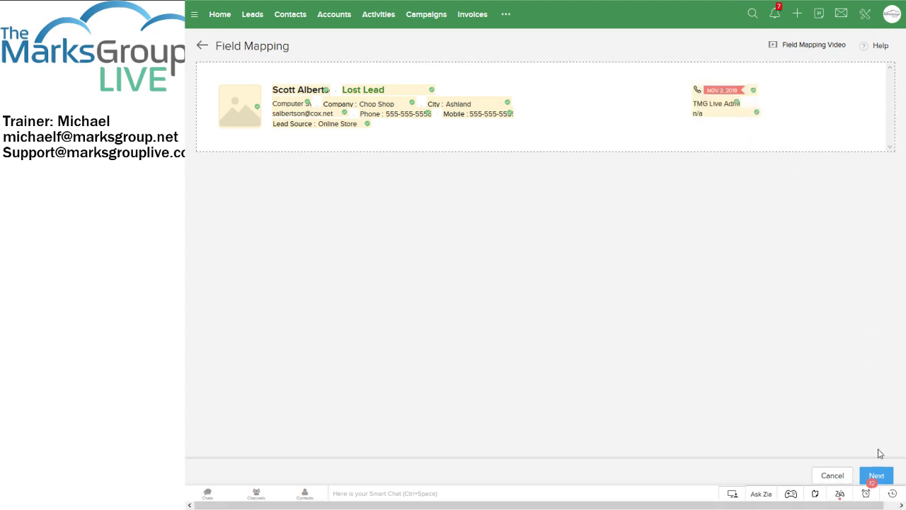
Step: Finish the field mapping and save the canvas view as "Mf_leads_canvas_3"
{"action": "left_click", "coordinate": [876, 476]}
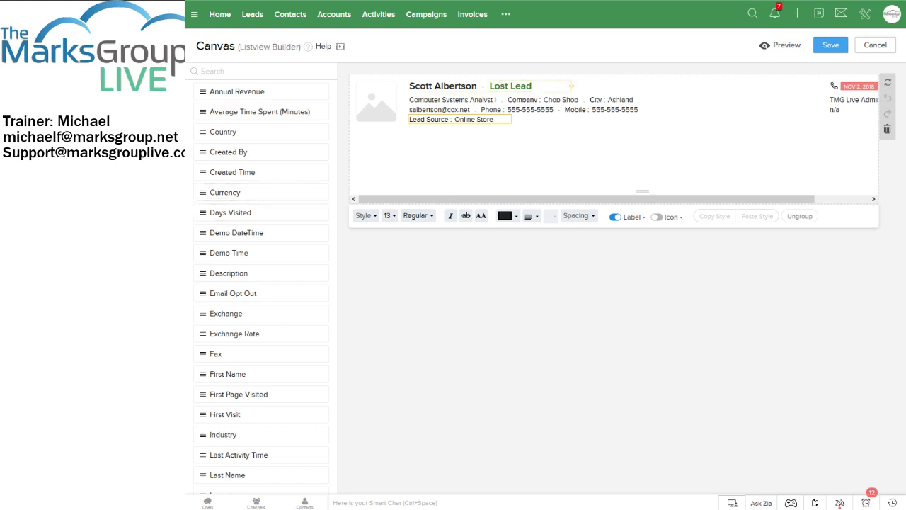
{"action": "left_click", "coordinate": [828, 46]}
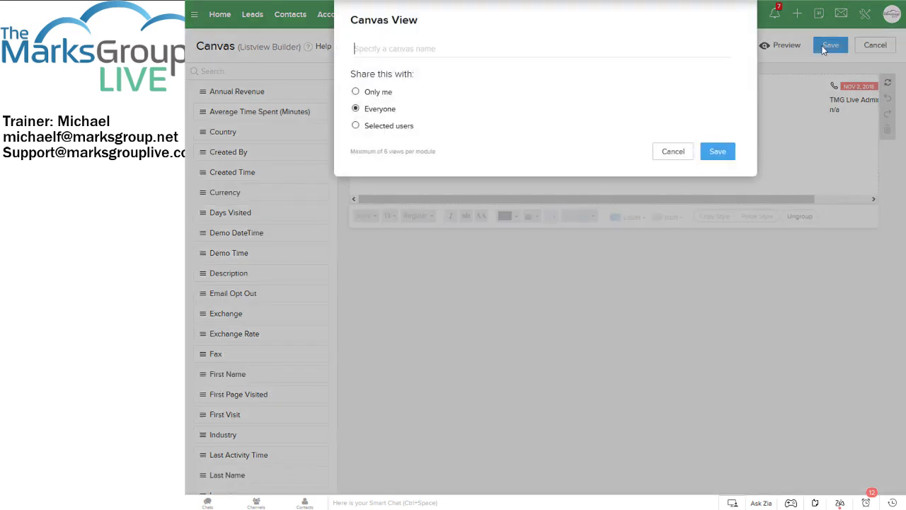
{"action": "type", "text": "mf_leads_canvas_3"}
{"action": "left_click", "coordinate": [717, 154]}
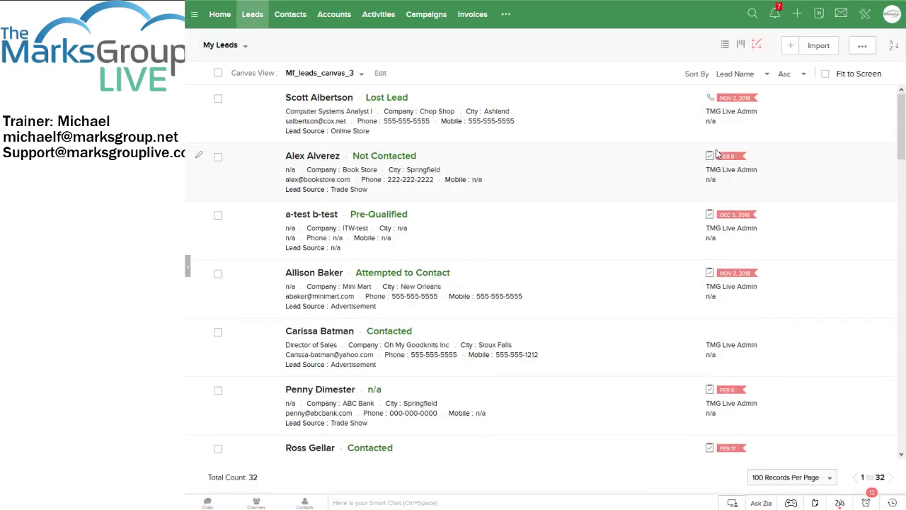